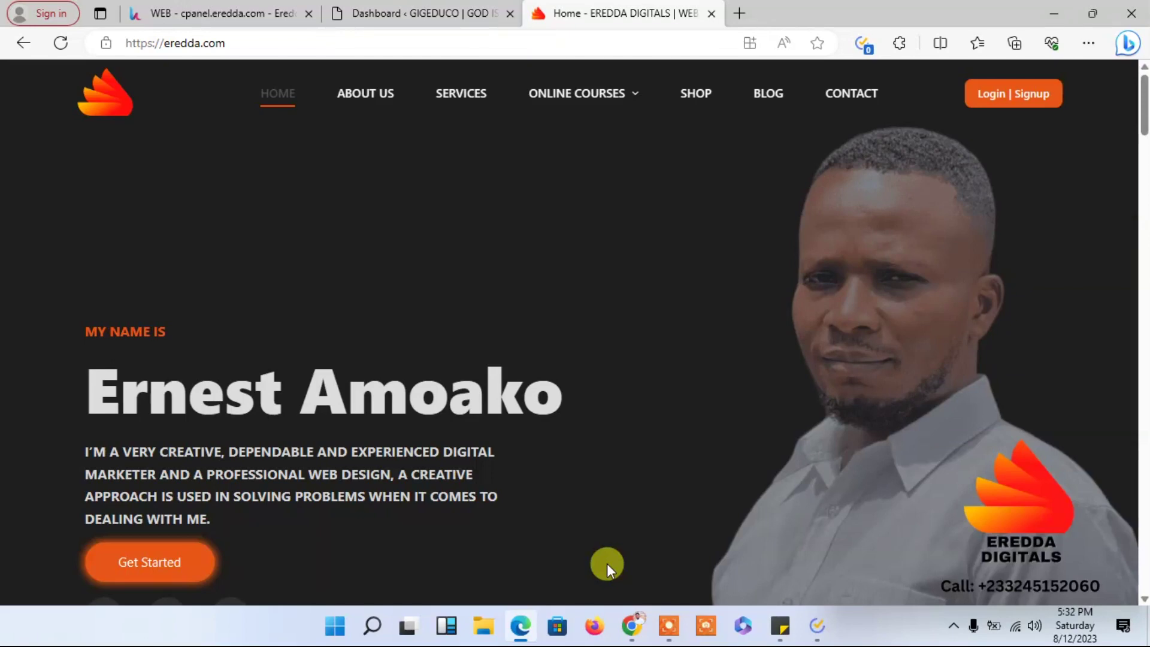
Look through the All Courses page of the eredda.com website and return to its home page
mouse_move(592, 120)
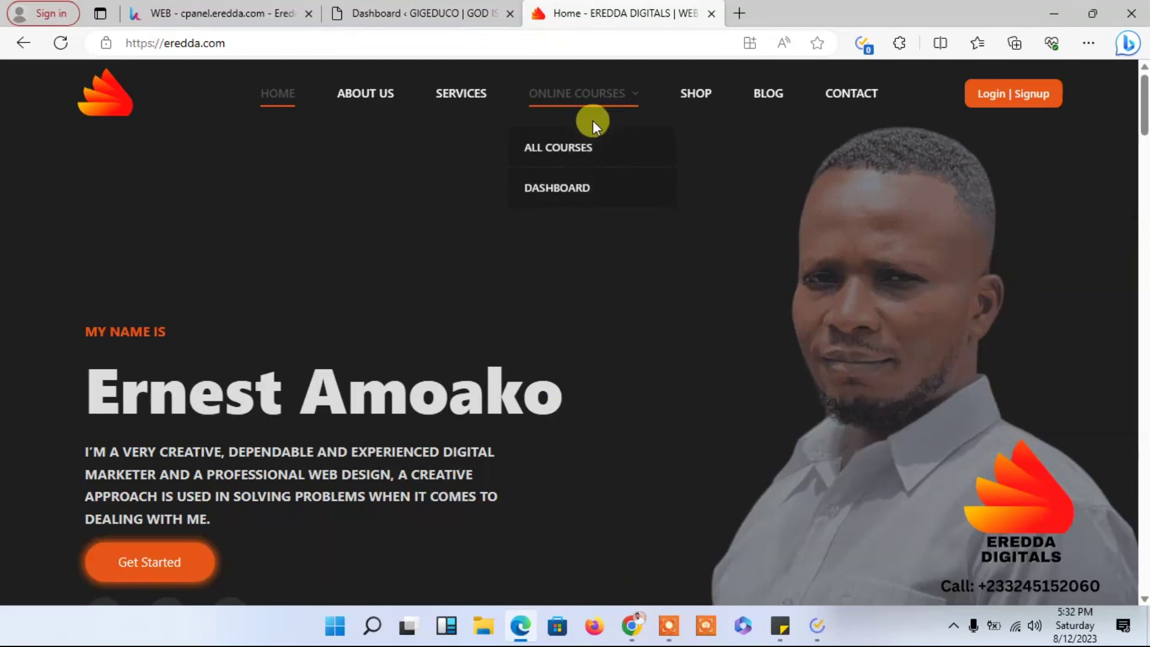
click(563, 150)
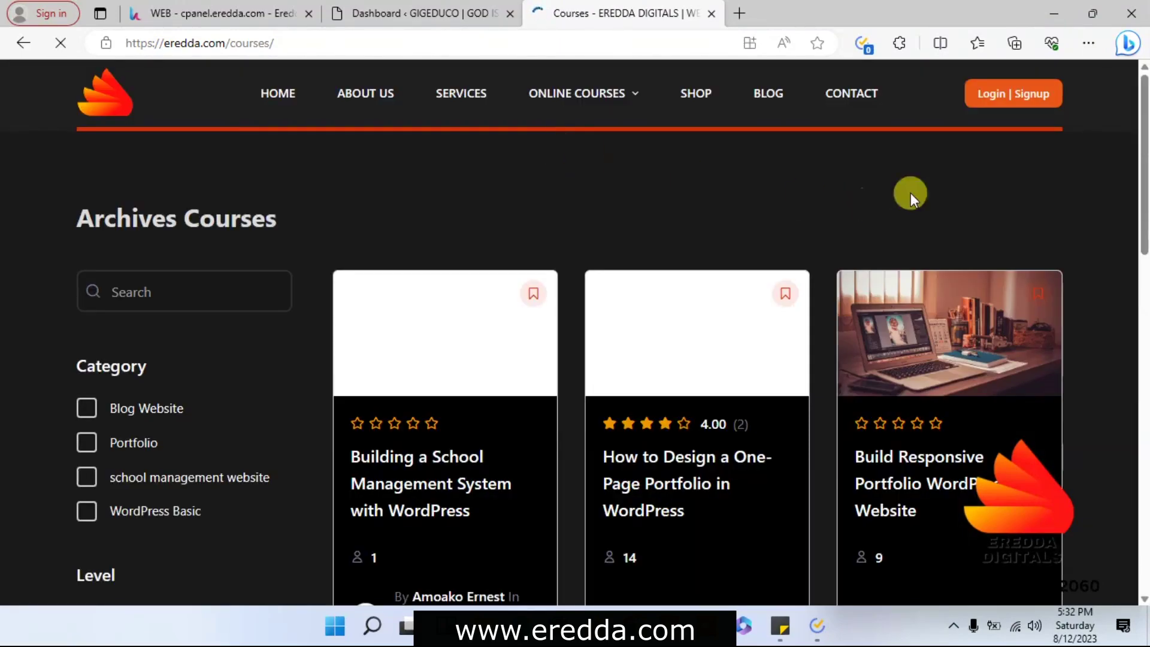
scroll(867, 203, down, 5)
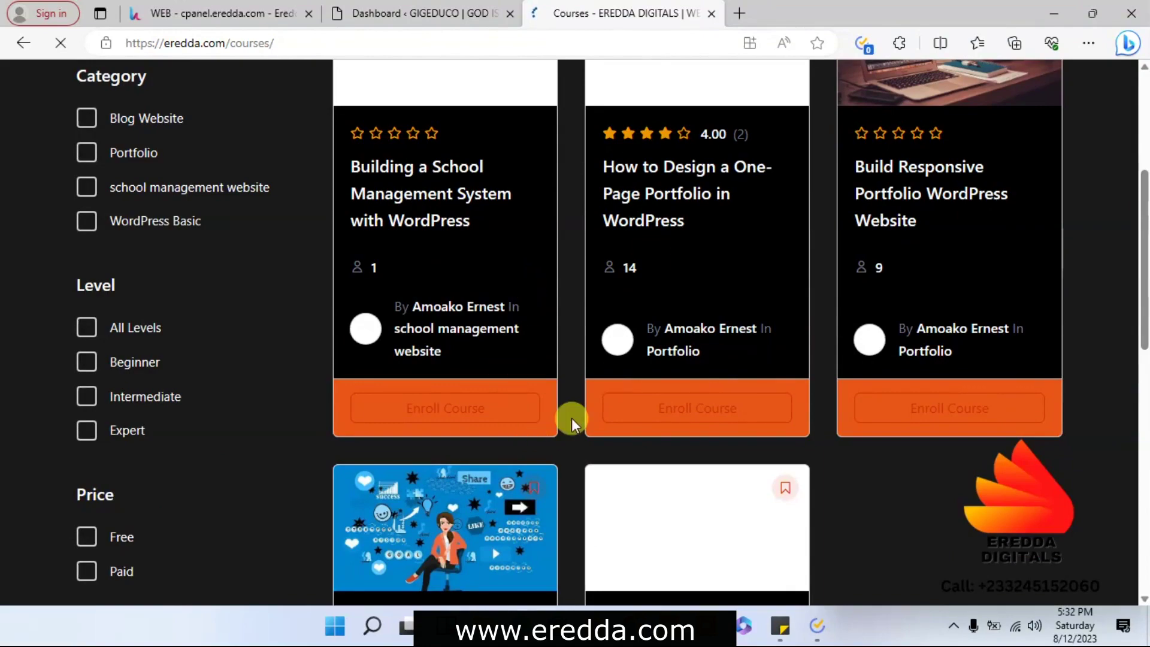
drag(1141, 281, 1058, 10)
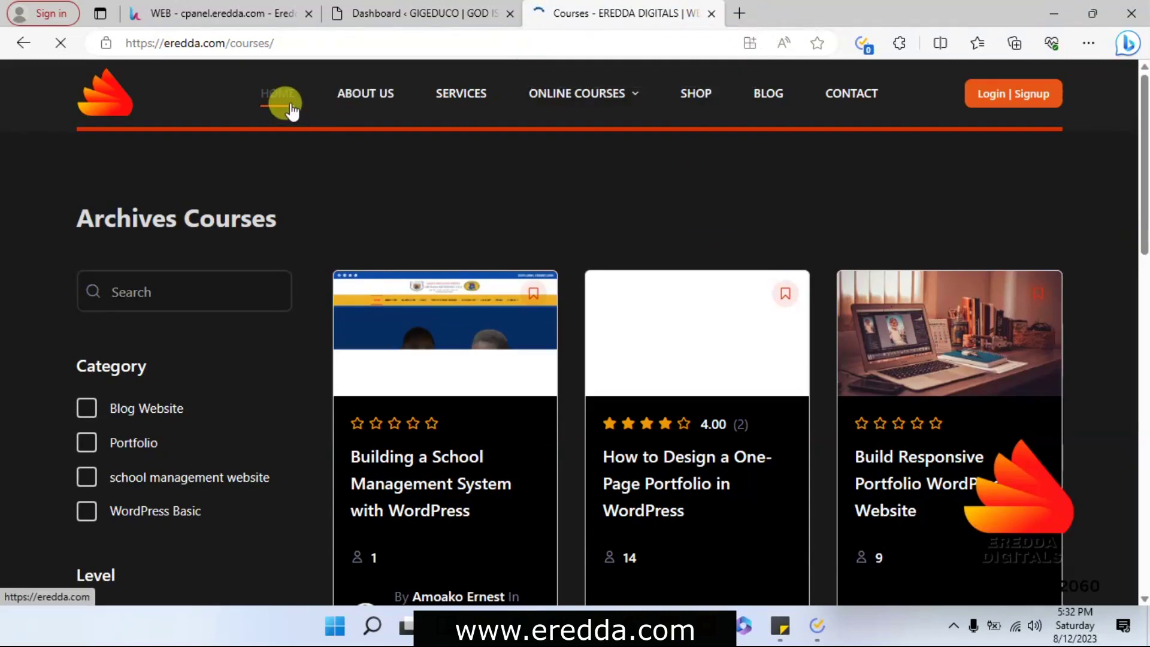
click(95, 124)
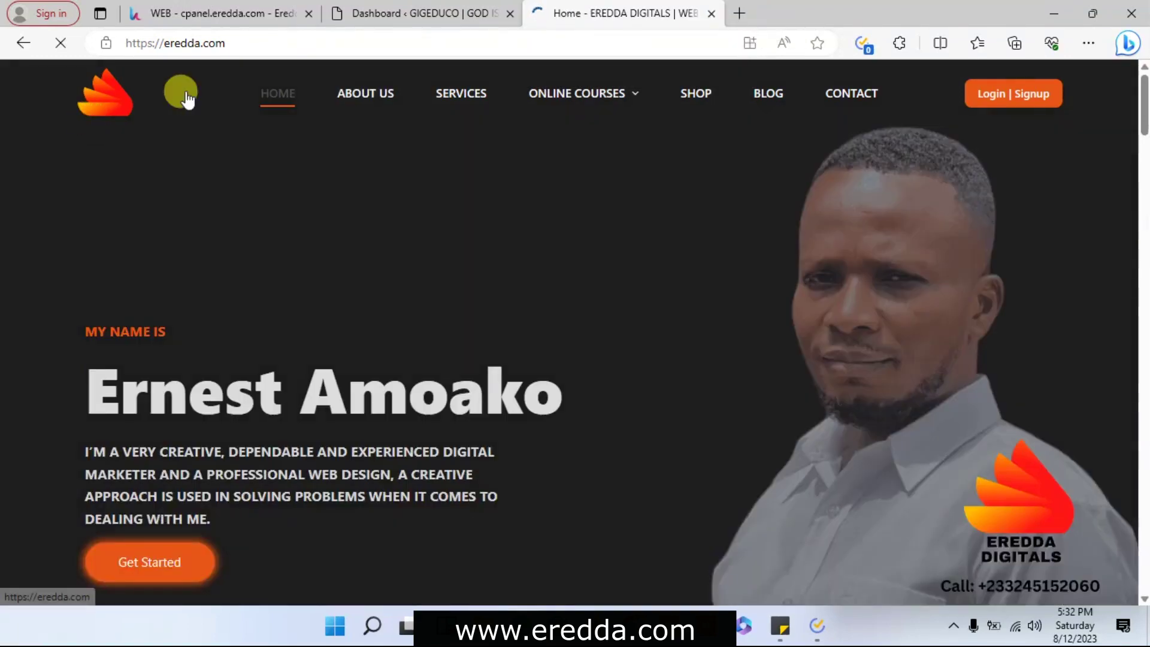
Switch to the GIGEDUCO WordPress dashboard and bring up today's TickTick list of plugins
click(374, 9)
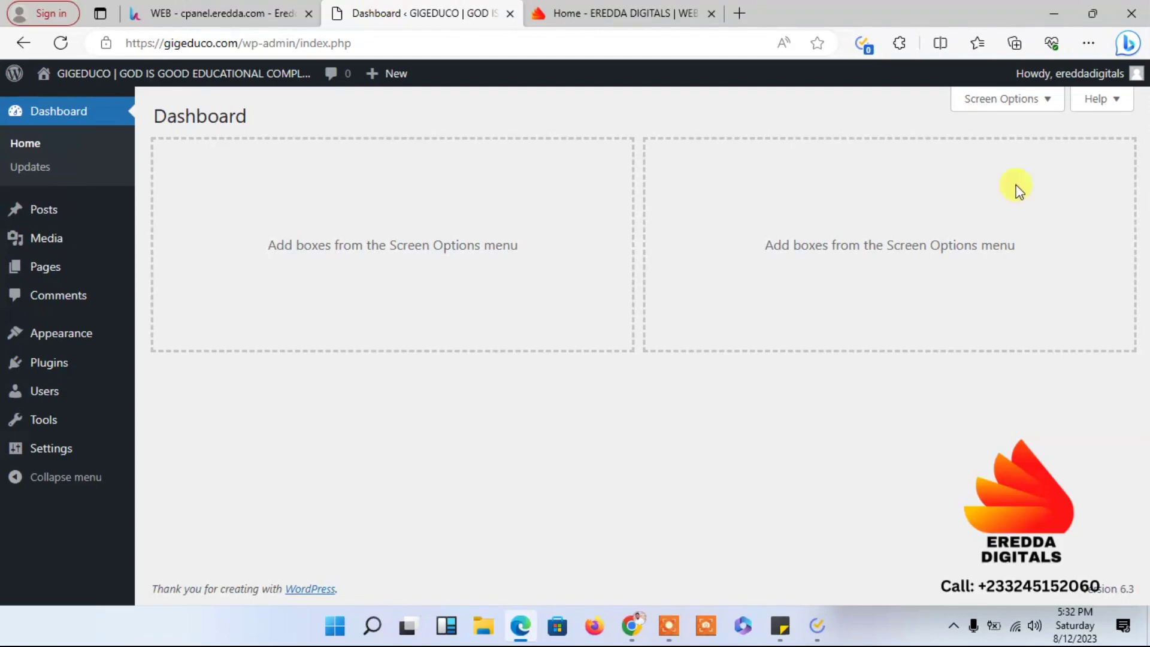
click(872, 46)
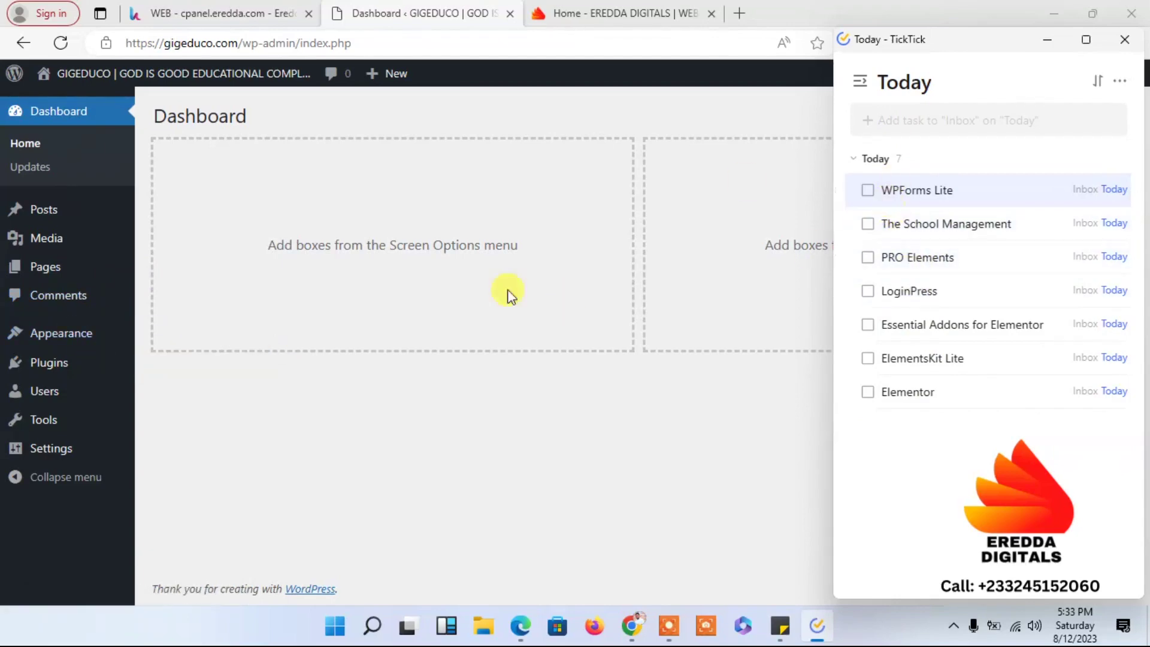
Review the site's installed themes and open the page for adding a new theme
mouse_move(69, 337)
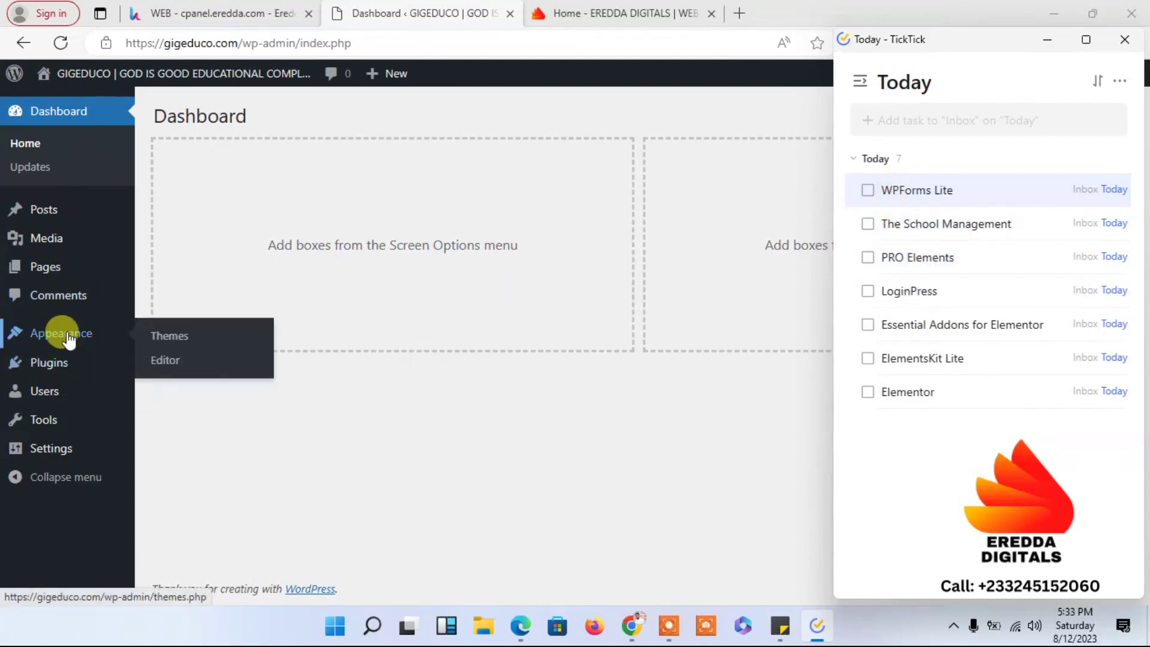
click(157, 336)
click(159, 338)
scroll(157, 346, down, 2)
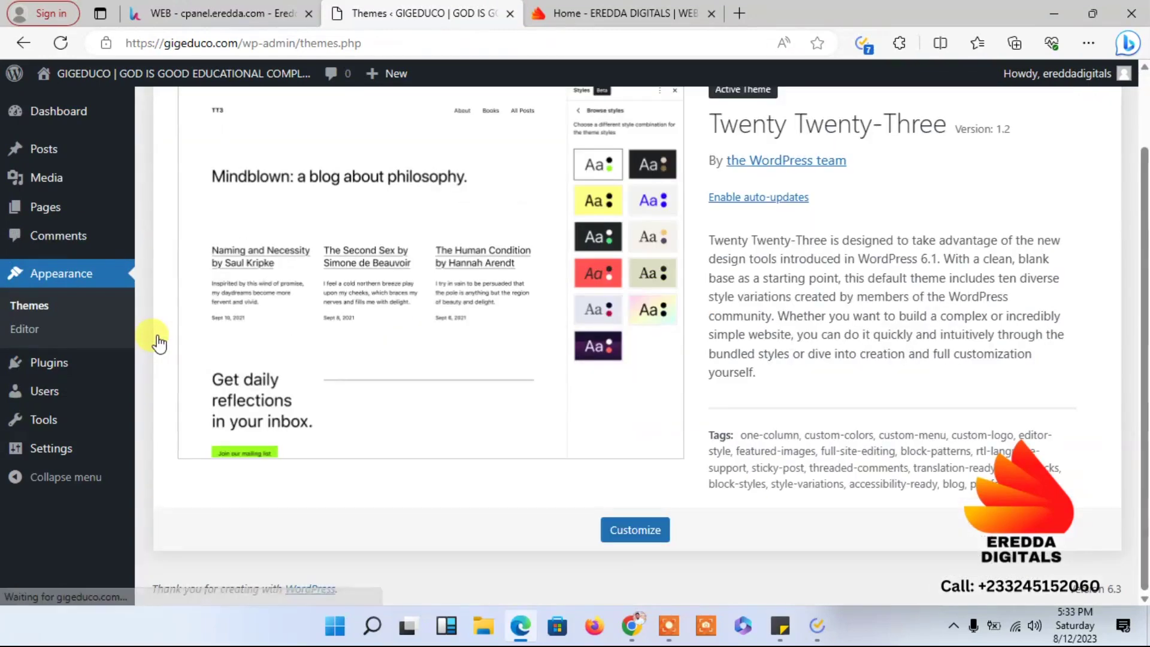
scroll(1144, 485, up, 2)
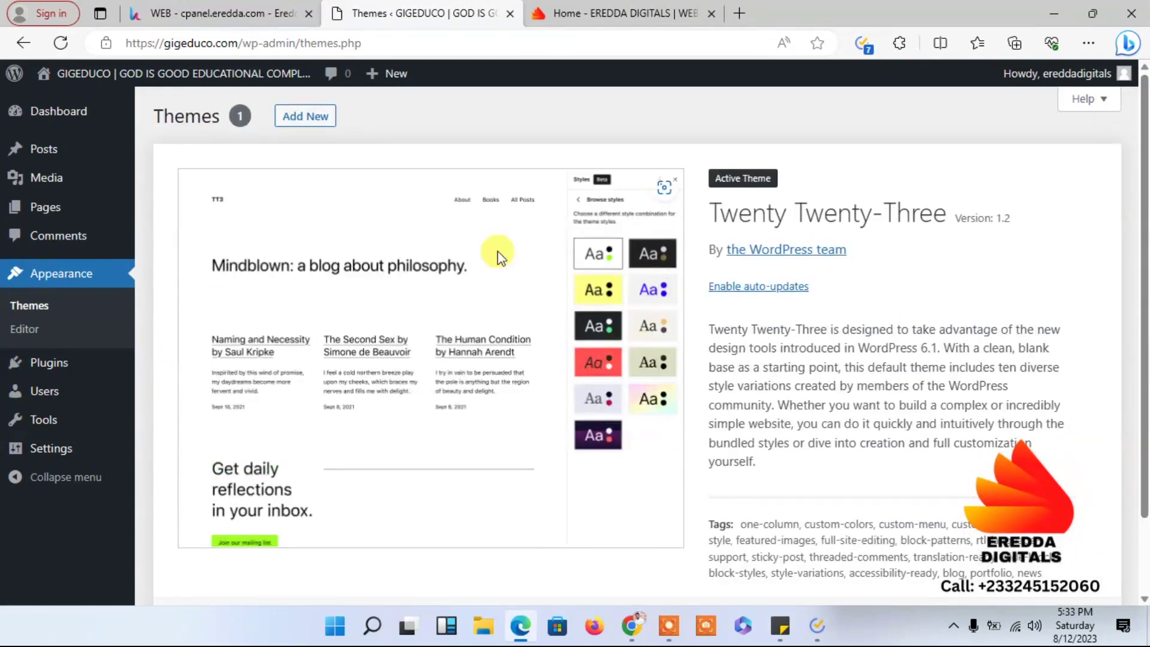
mouse_move(44, 419)
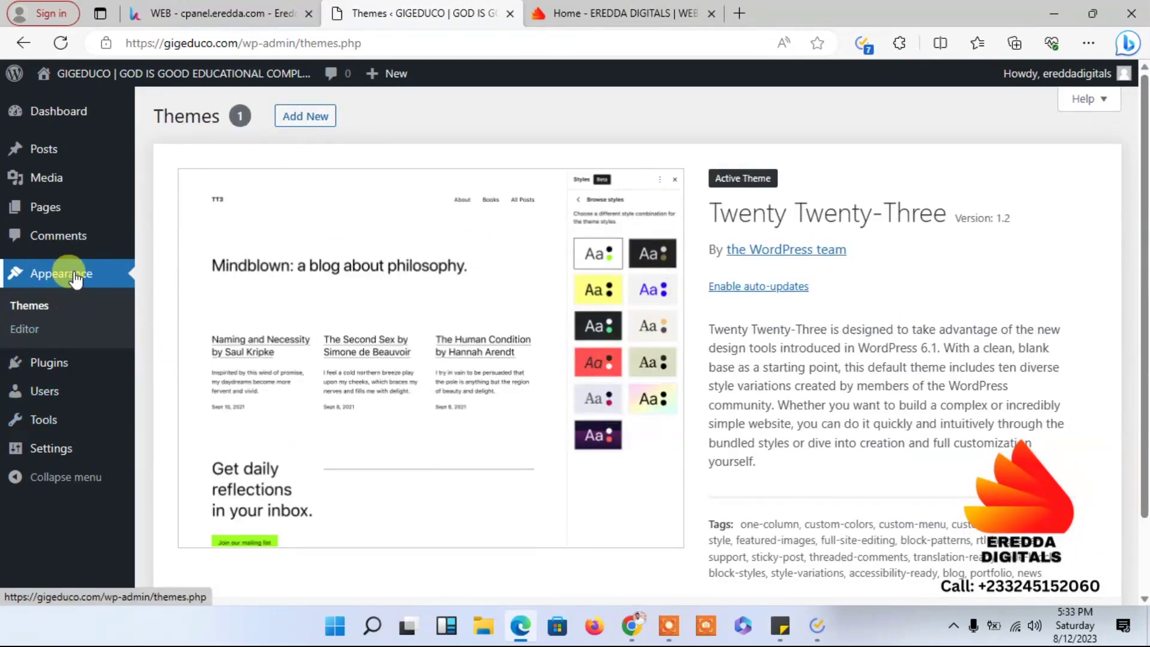
click(33, 307)
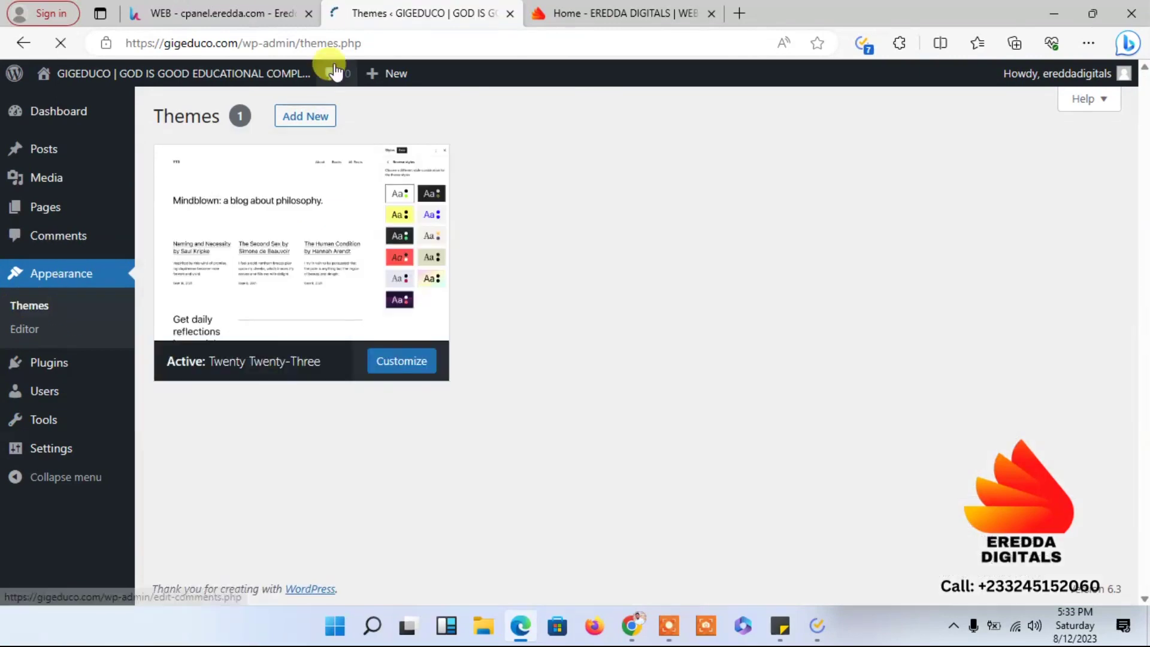
click(308, 118)
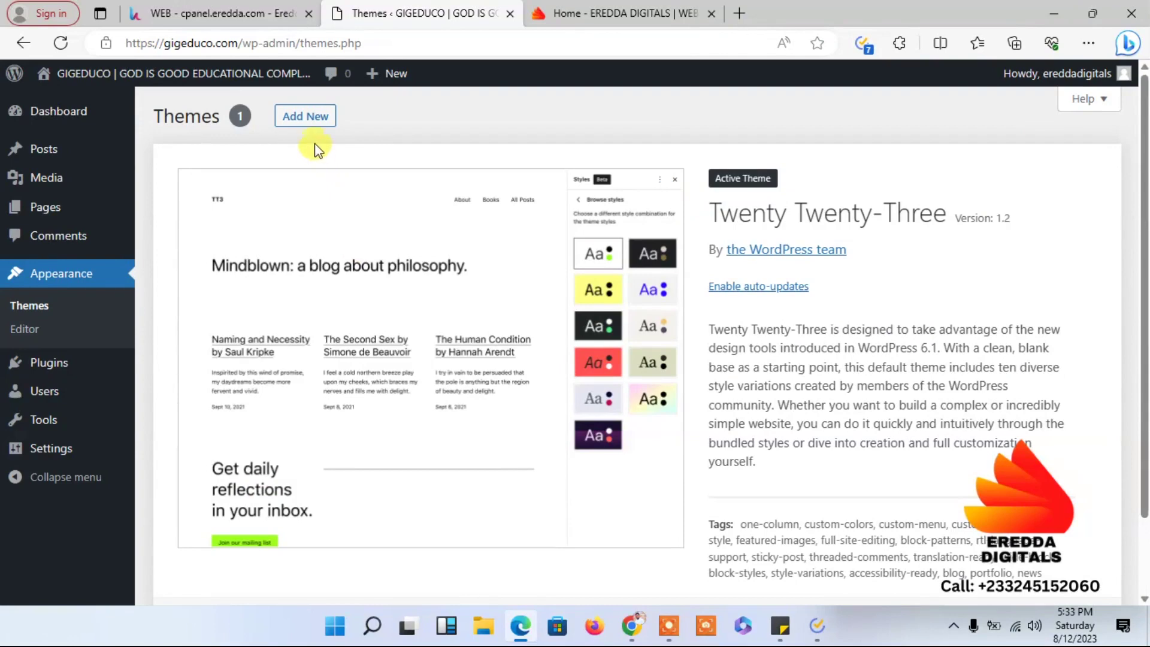
click(306, 117)
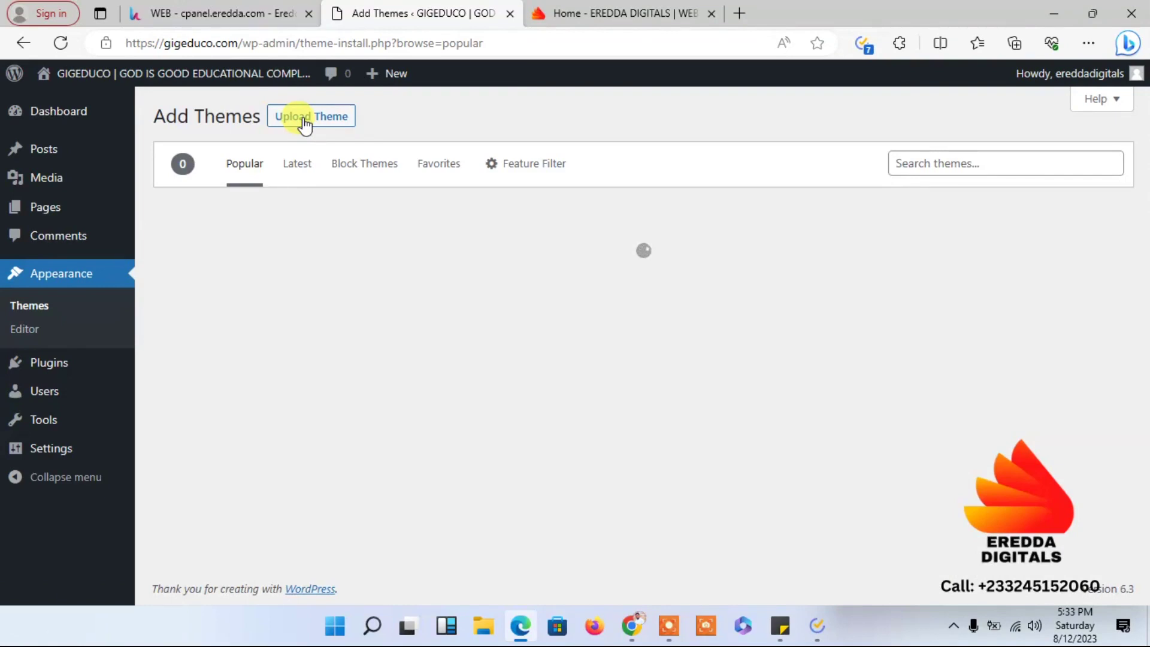
Search the WordPress theme directory for Blocksy
click(929, 164)
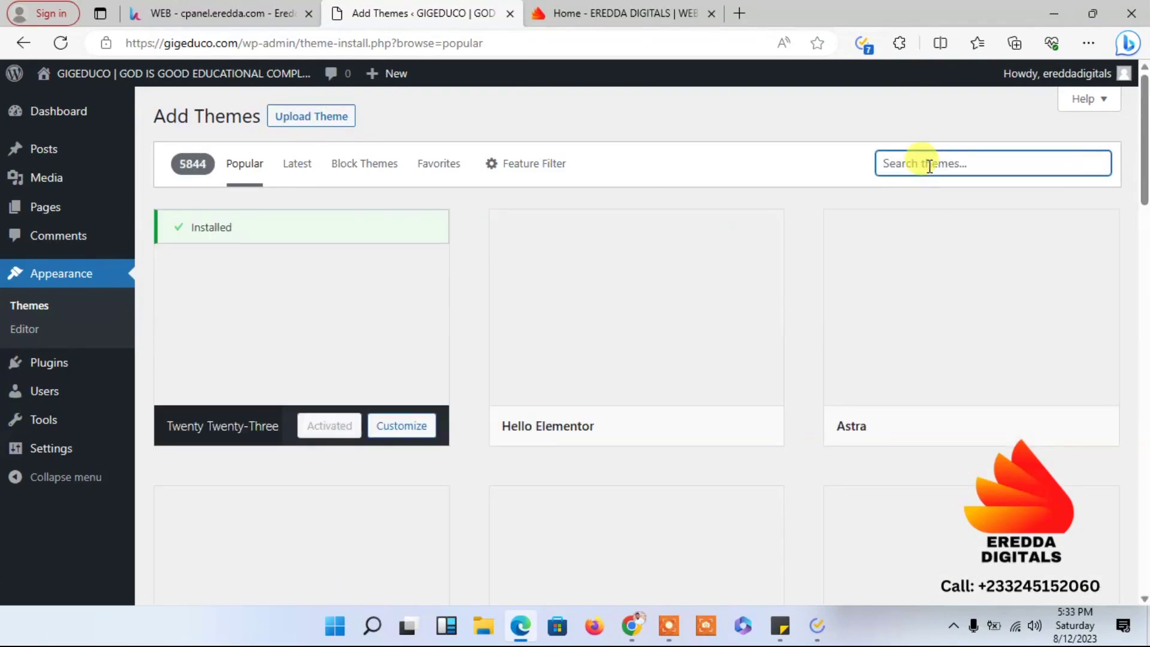
text(B)
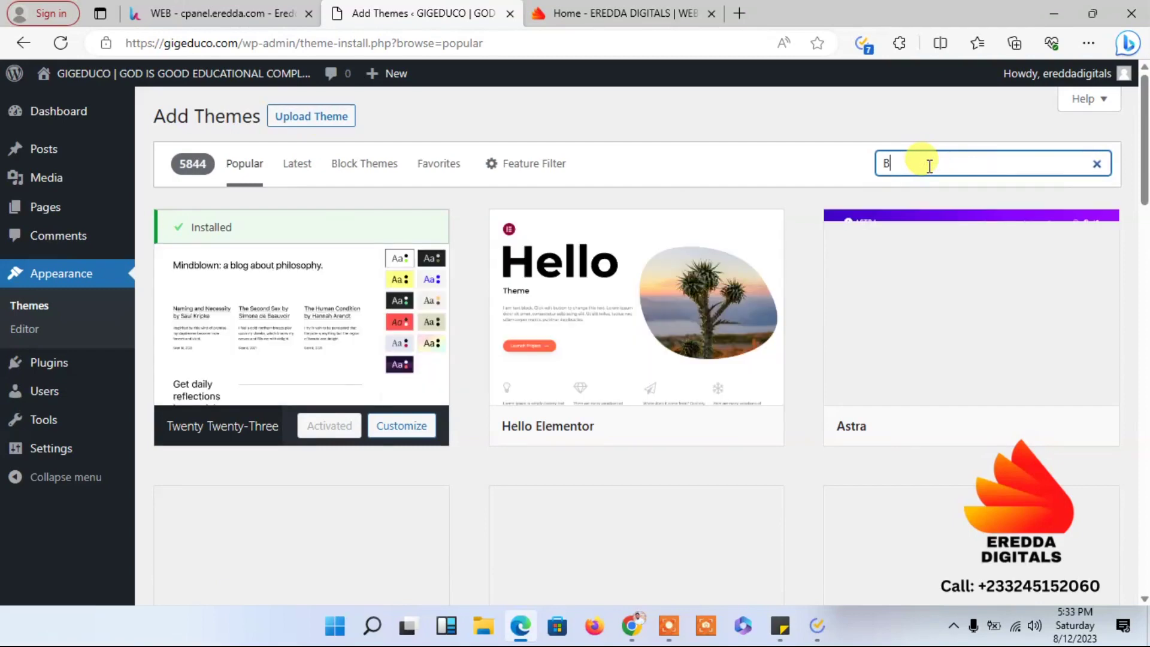
text(lo)
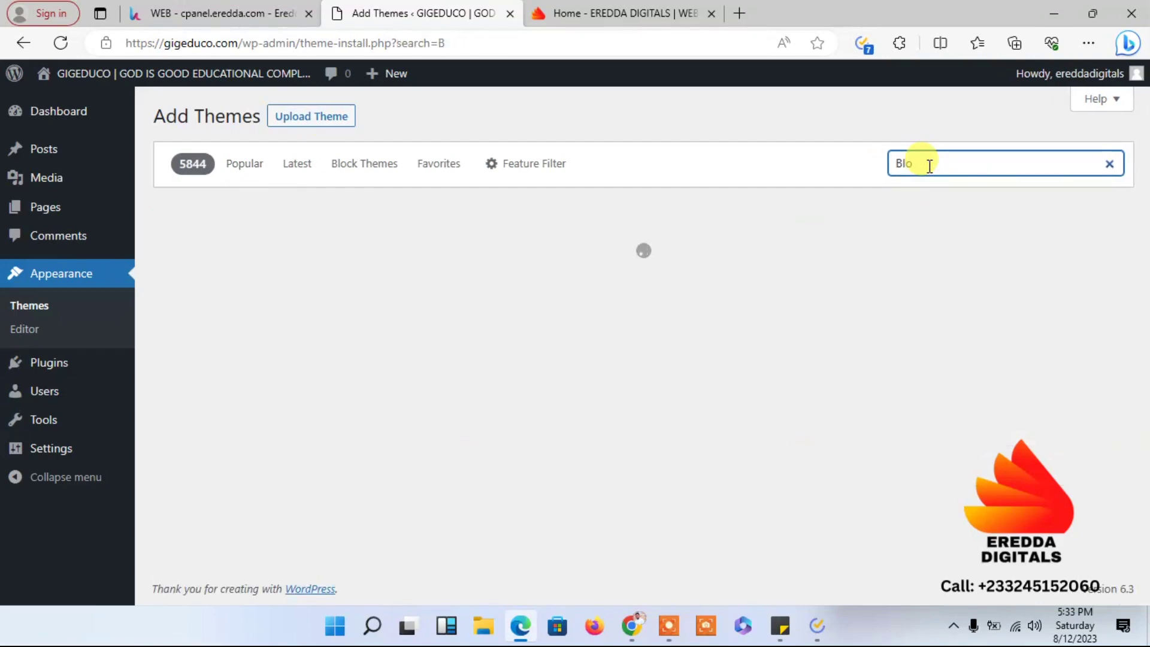
text(cksy)
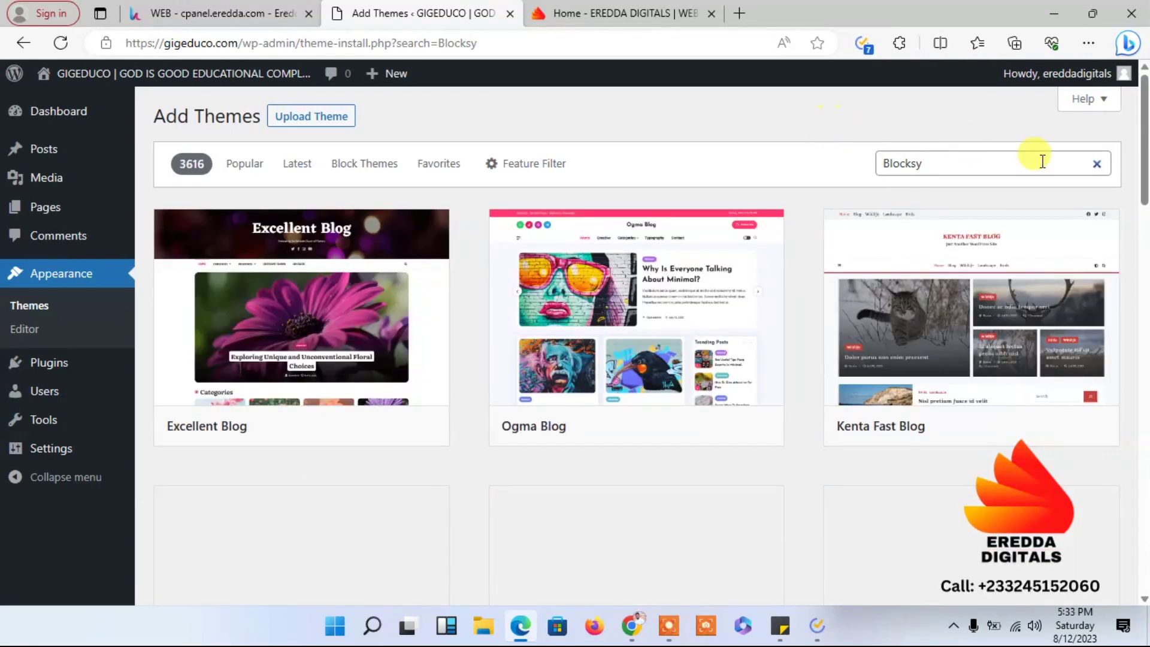
click(1003, 153)
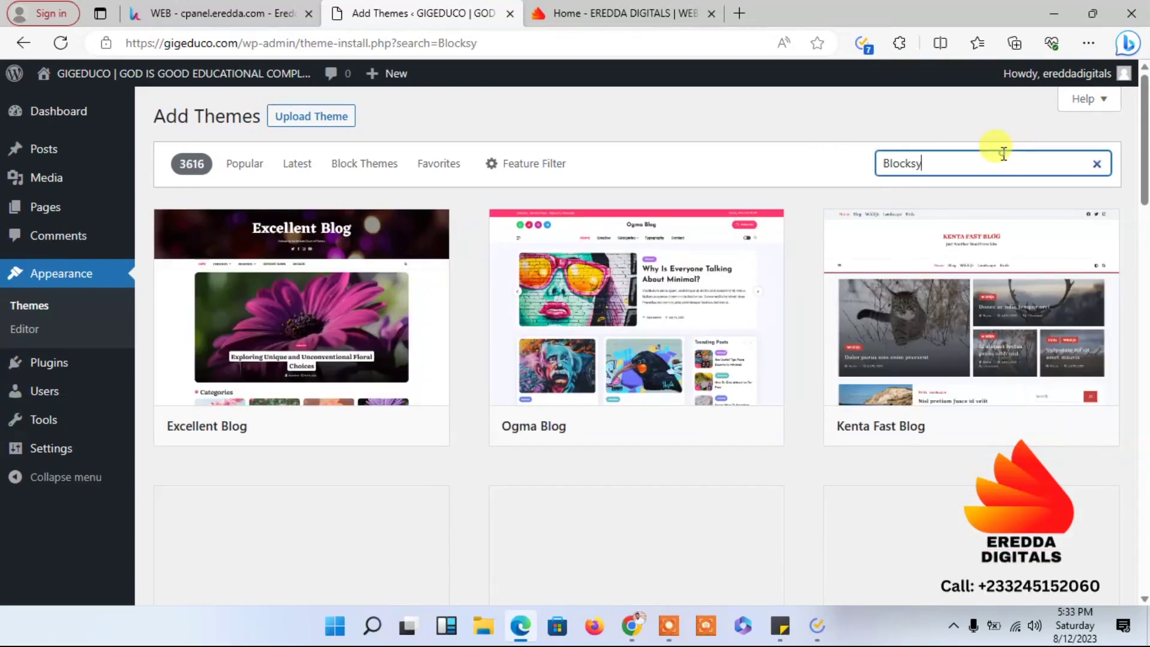
click(812, 129)
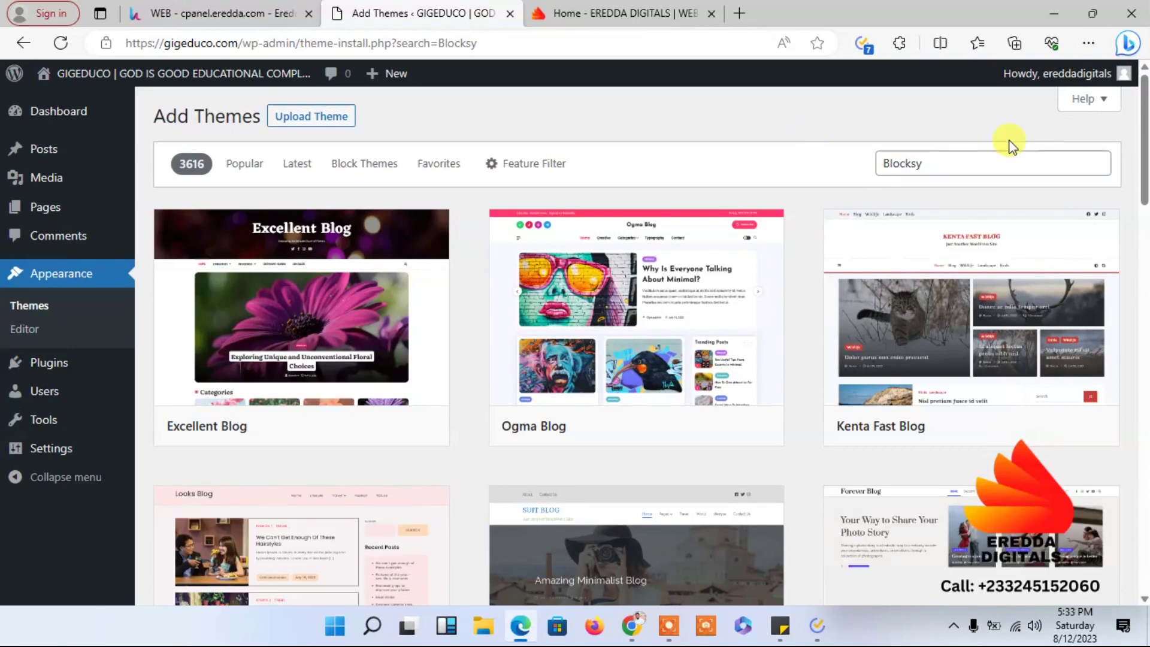
click(958, 156)
key(Return)
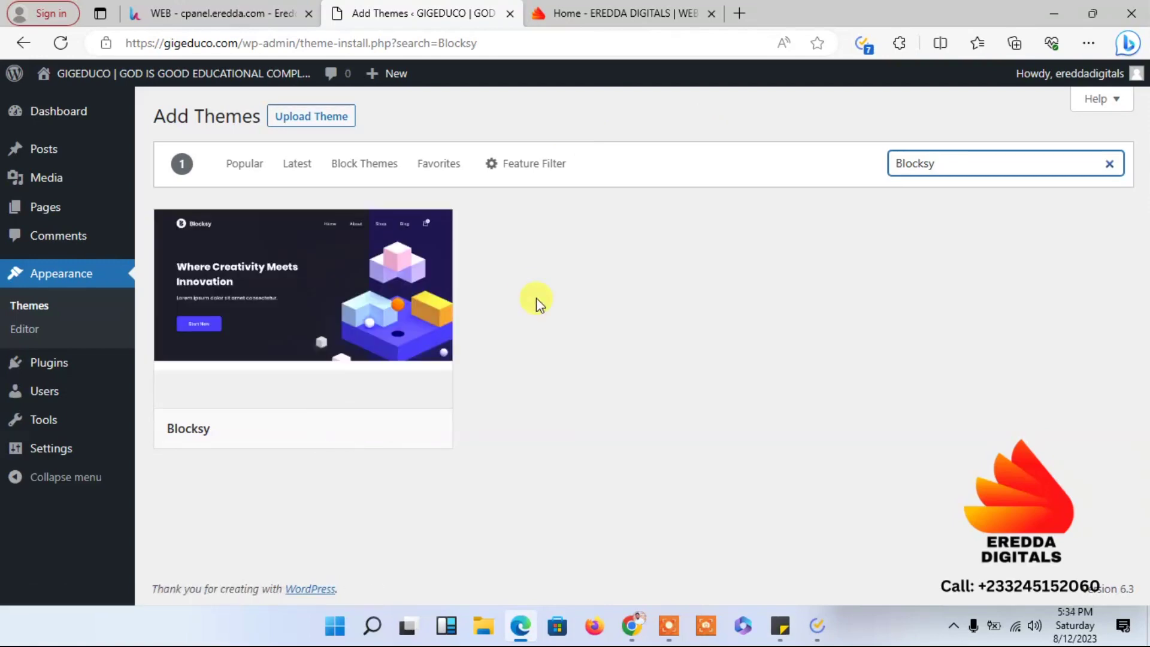
Install the Blocksy theme and activate it on the site
mouse_move(366, 455)
click(353, 429)
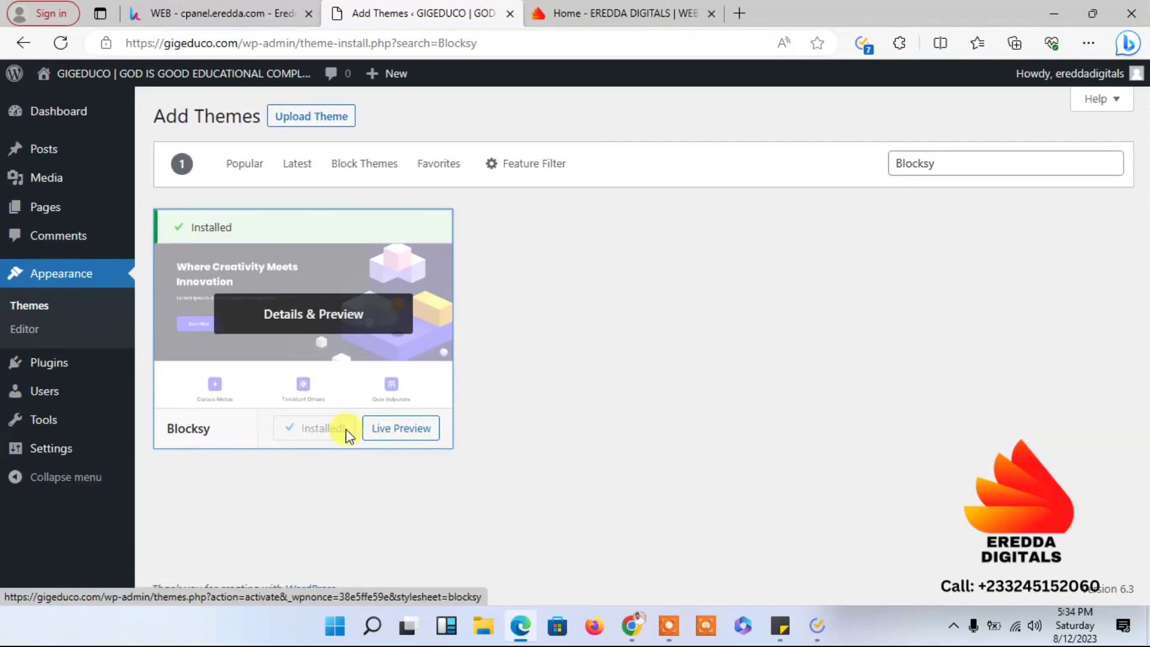
click(323, 436)
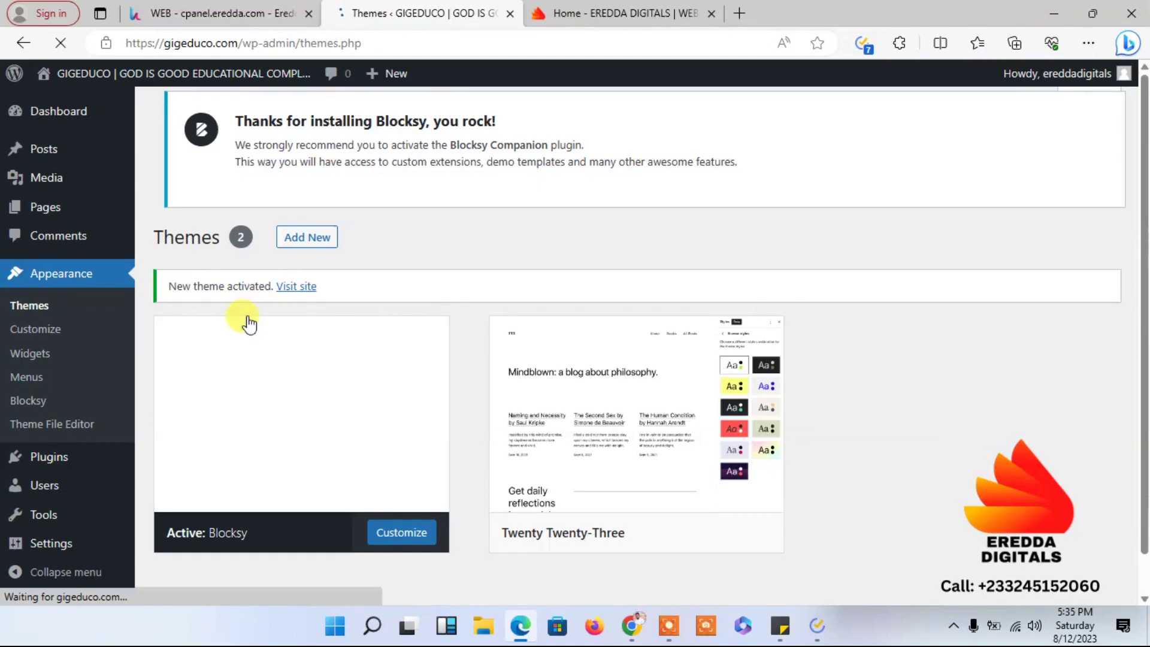
Delete the unused Twenty Twenty-Three theme from the installed themes
mouse_move(584, 419)
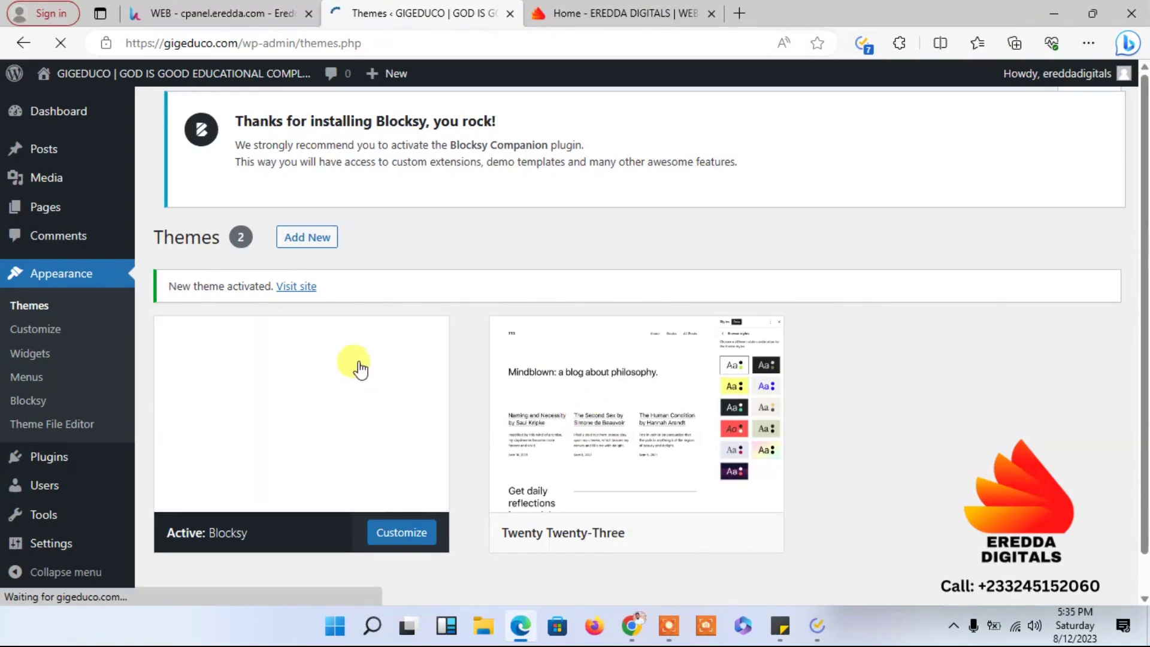
mouse_move(559, 395)
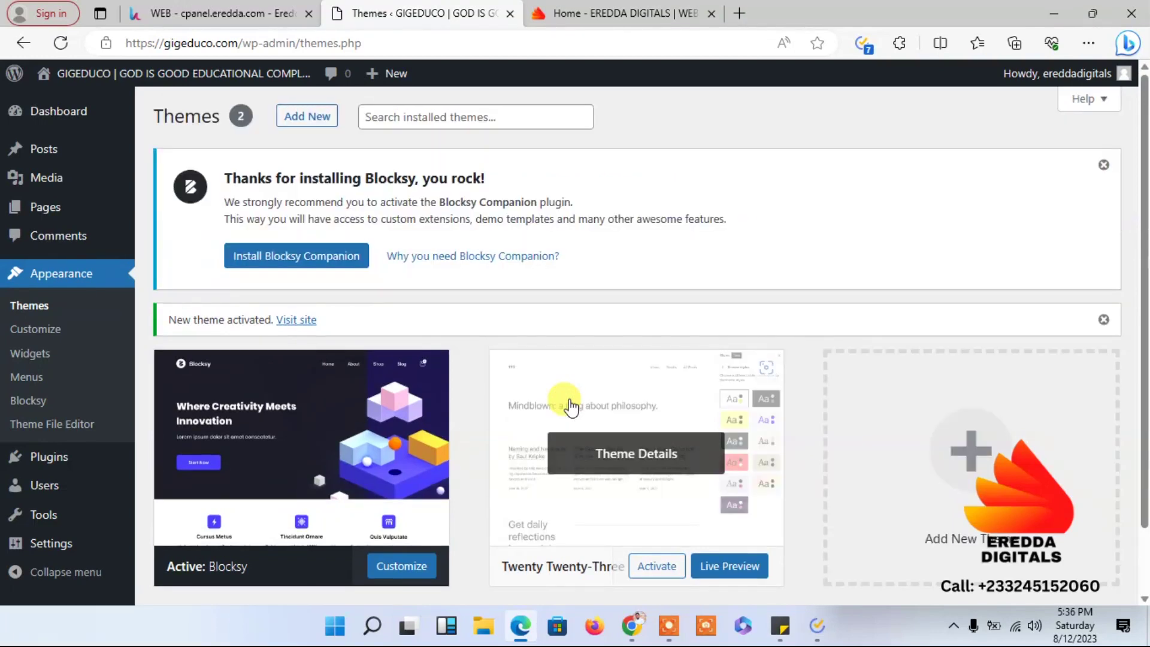
click(566, 403)
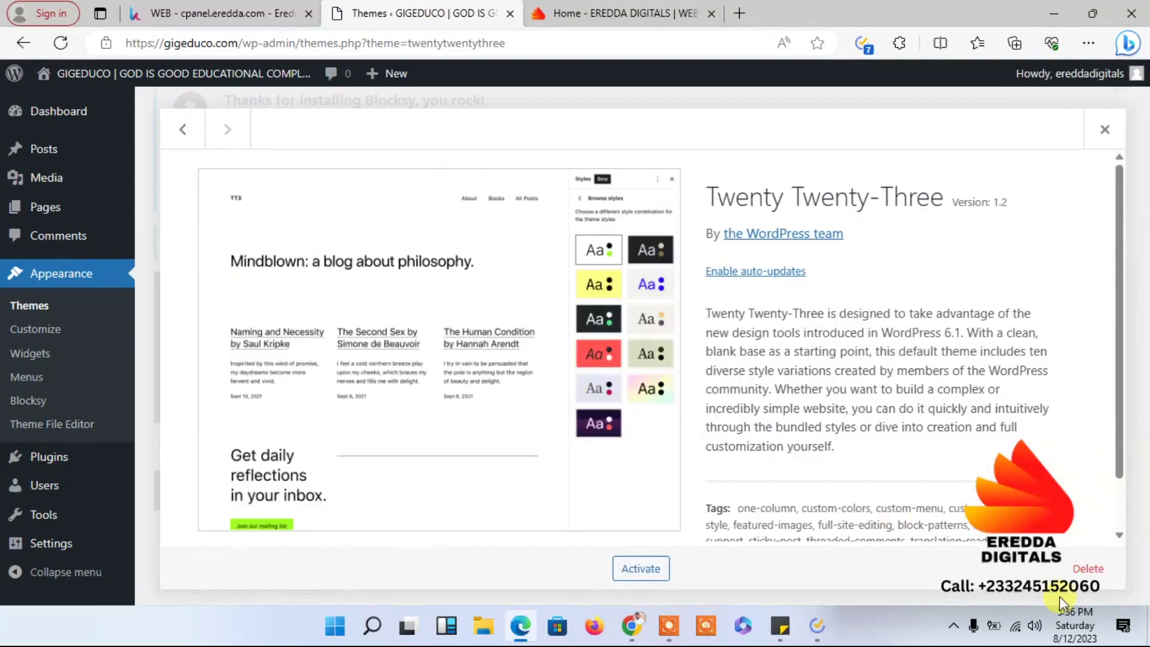
click(1088, 568)
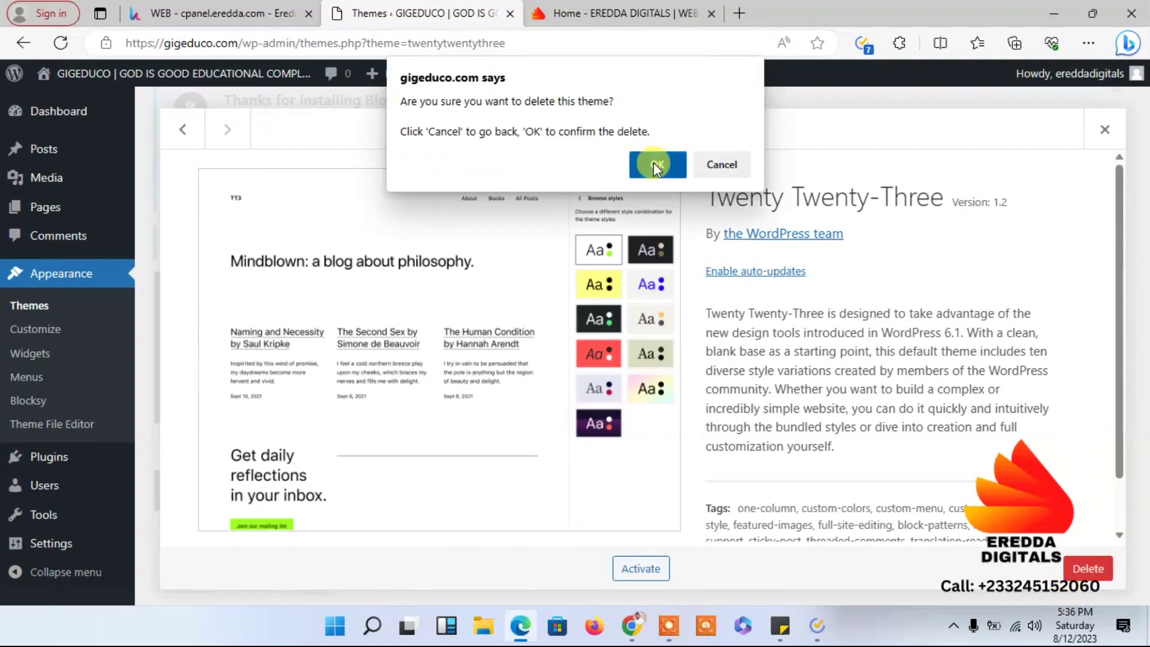
click(653, 165)
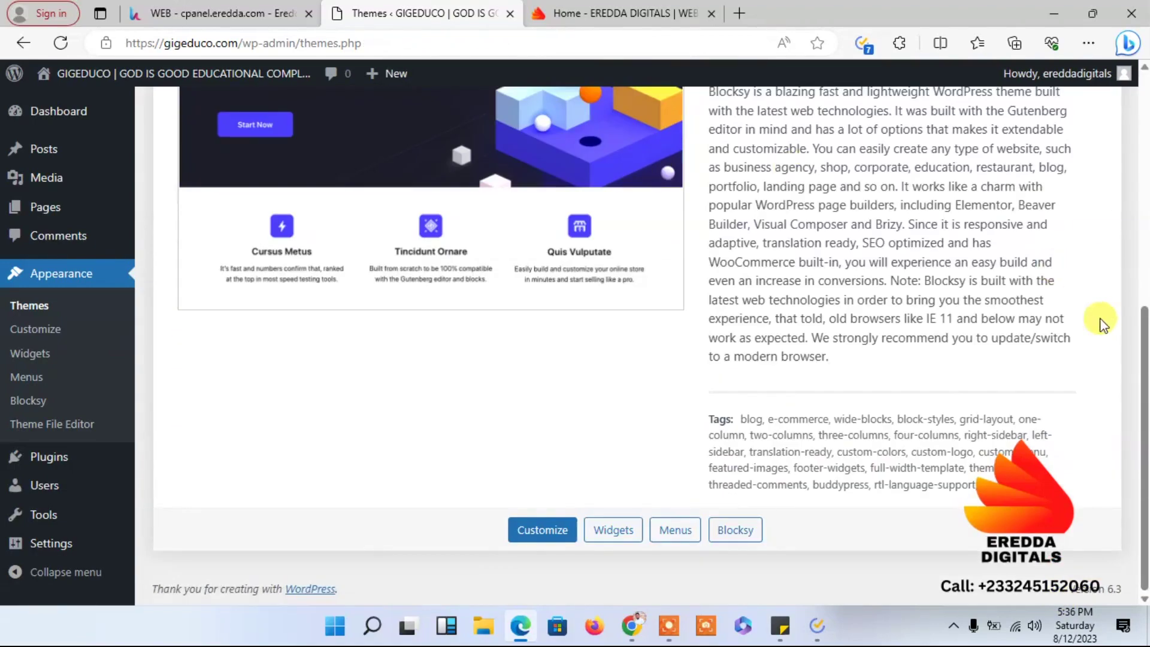
Install the recommended Blocksy Companion plugin from the theme's welcome notice
scroll(1080, 293, up, 7)
click(307, 257)
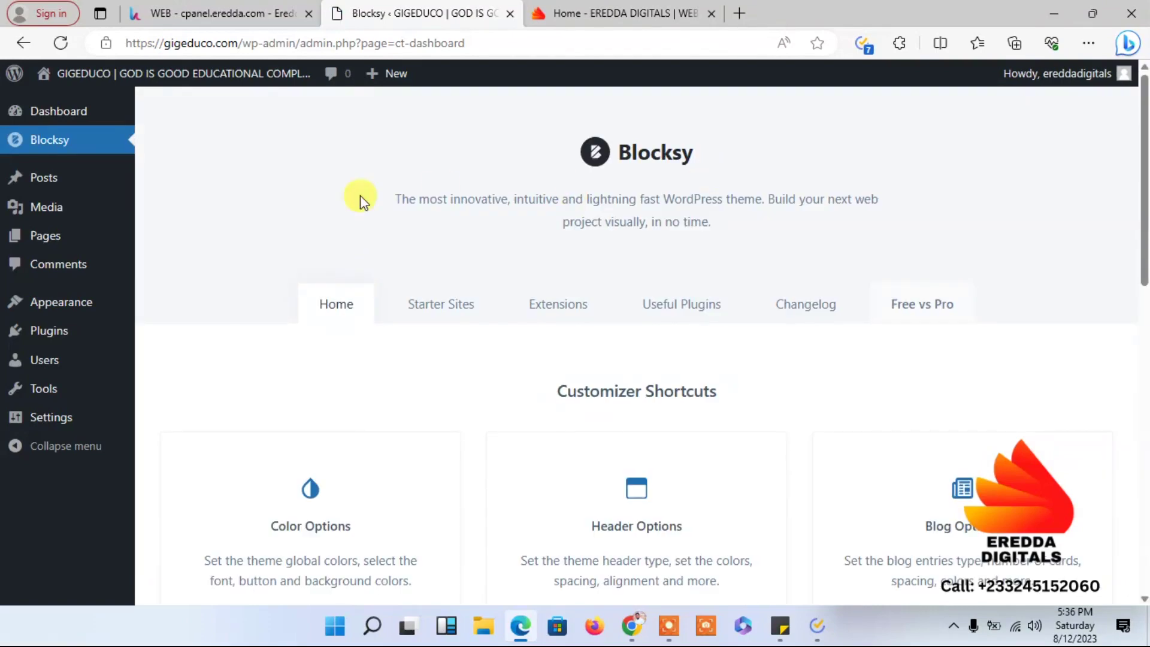
Activate the free Cookies Consent extension of Blocksy
click(591, 306)
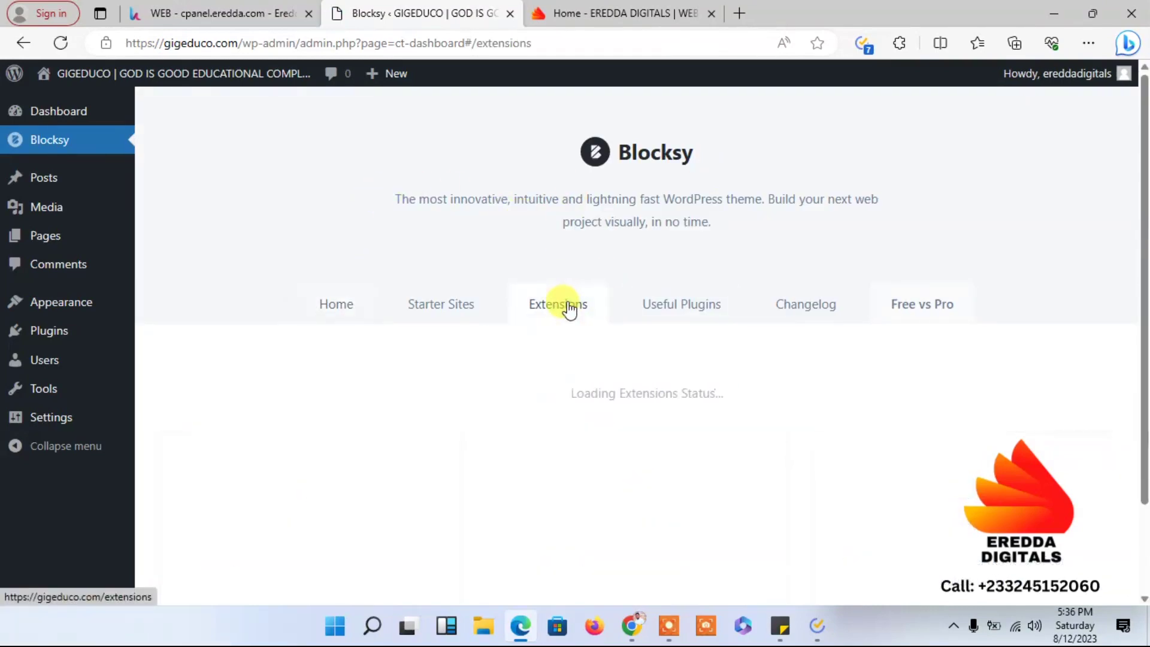
click(597, 9)
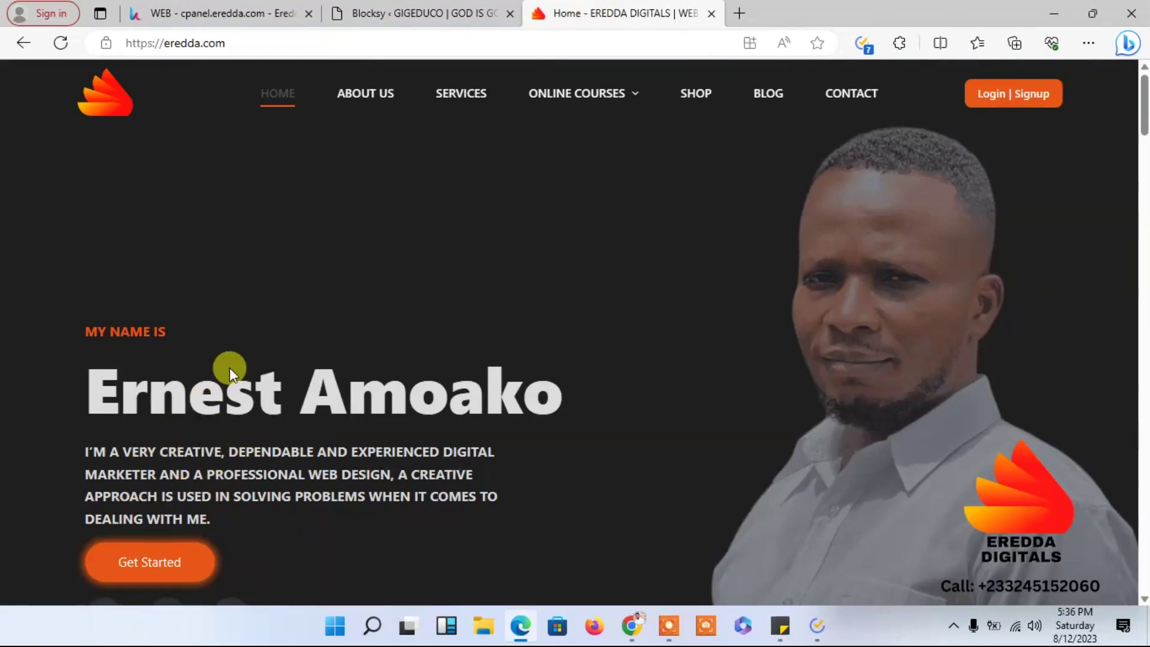
click(388, 7)
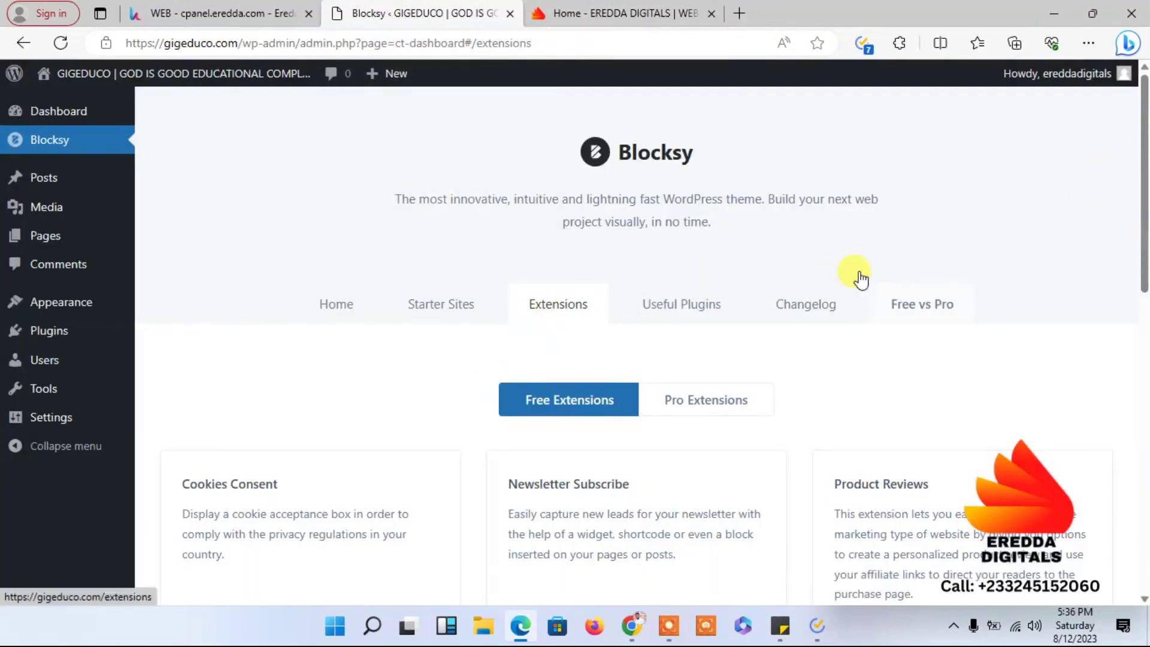
scroll(1141, 204, down, 5)
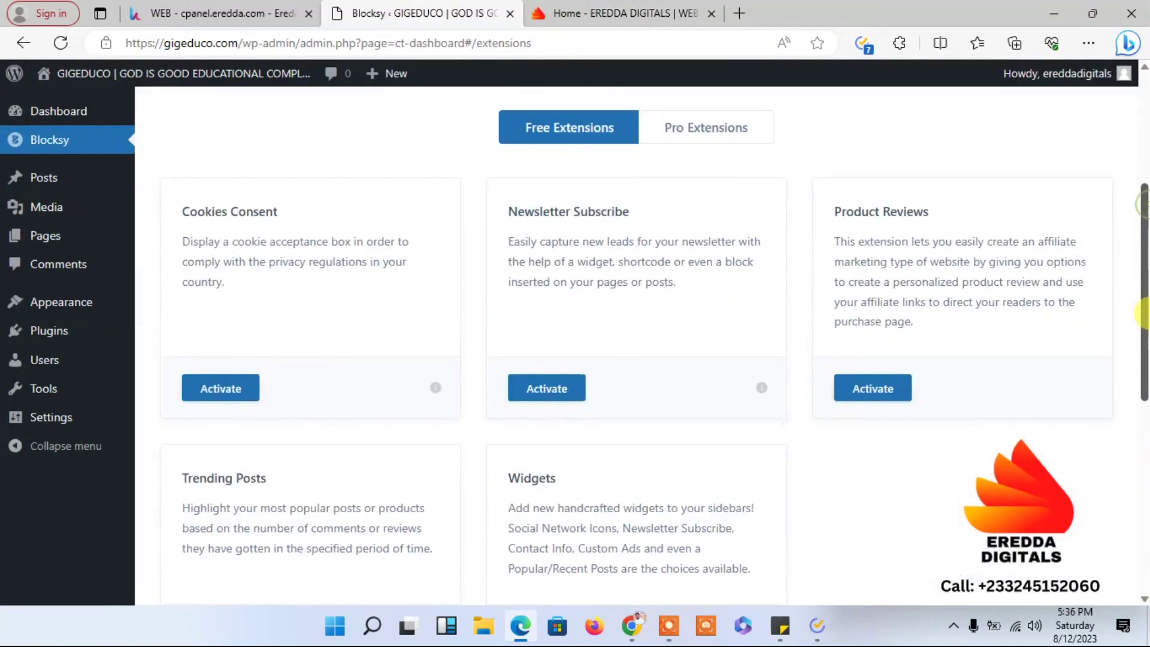
click(204, 396)
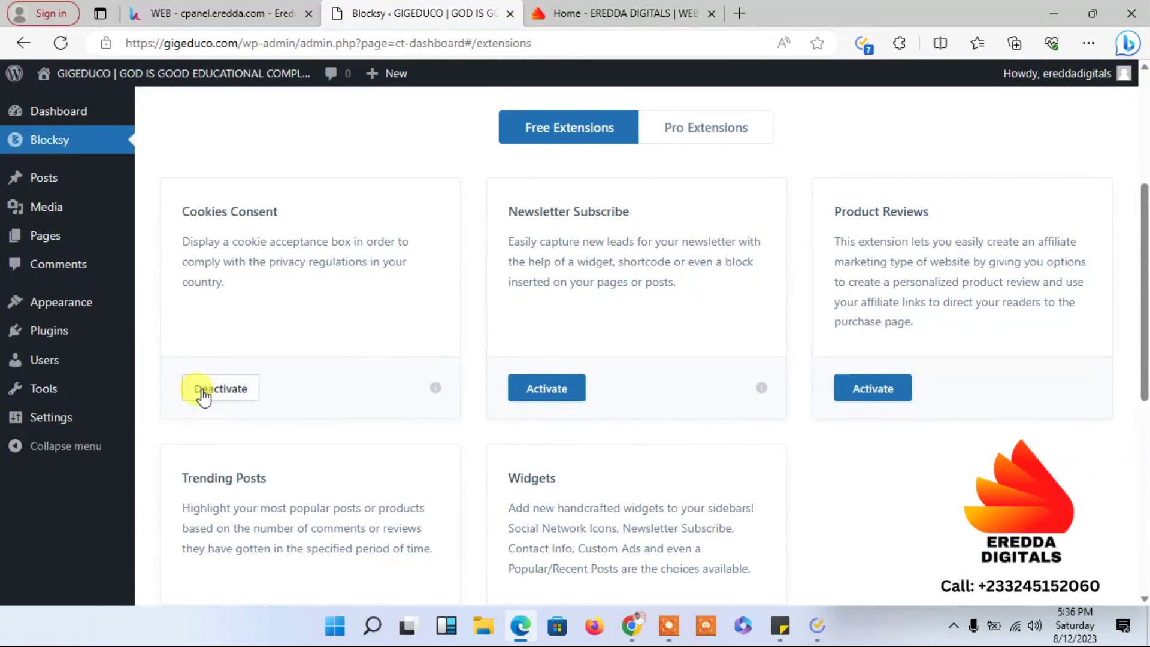
drag(1144, 293, 1132, 30)
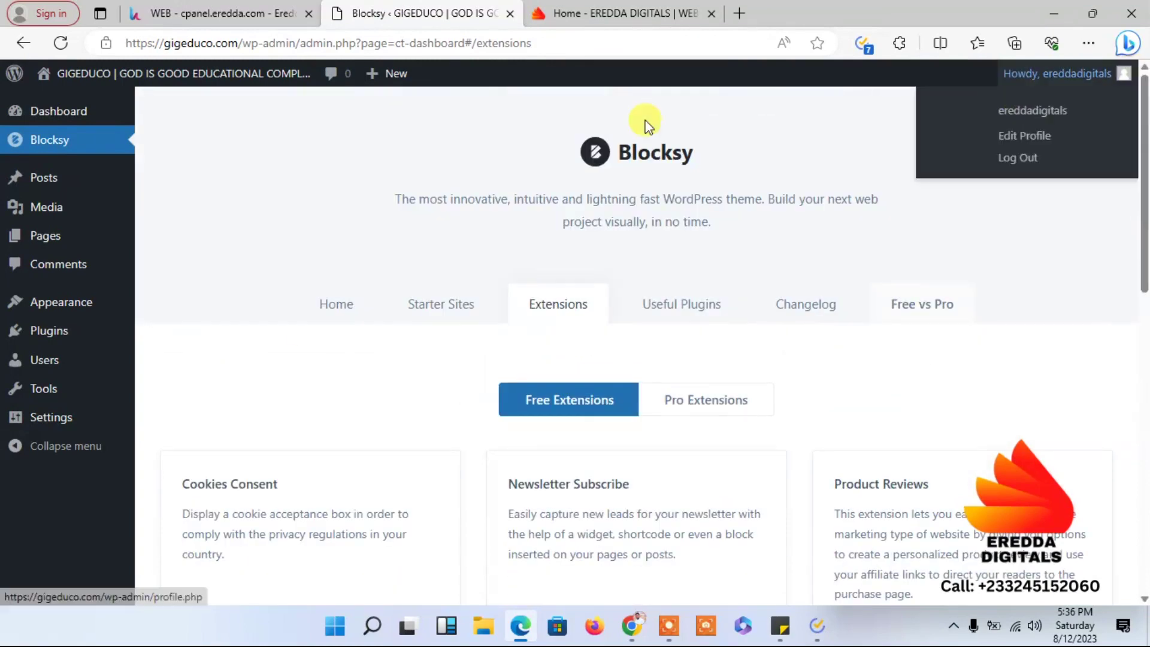
Open the site's front page in an InPrivate window to check the cookie consent box, and close that window
mouse_move(115, 73)
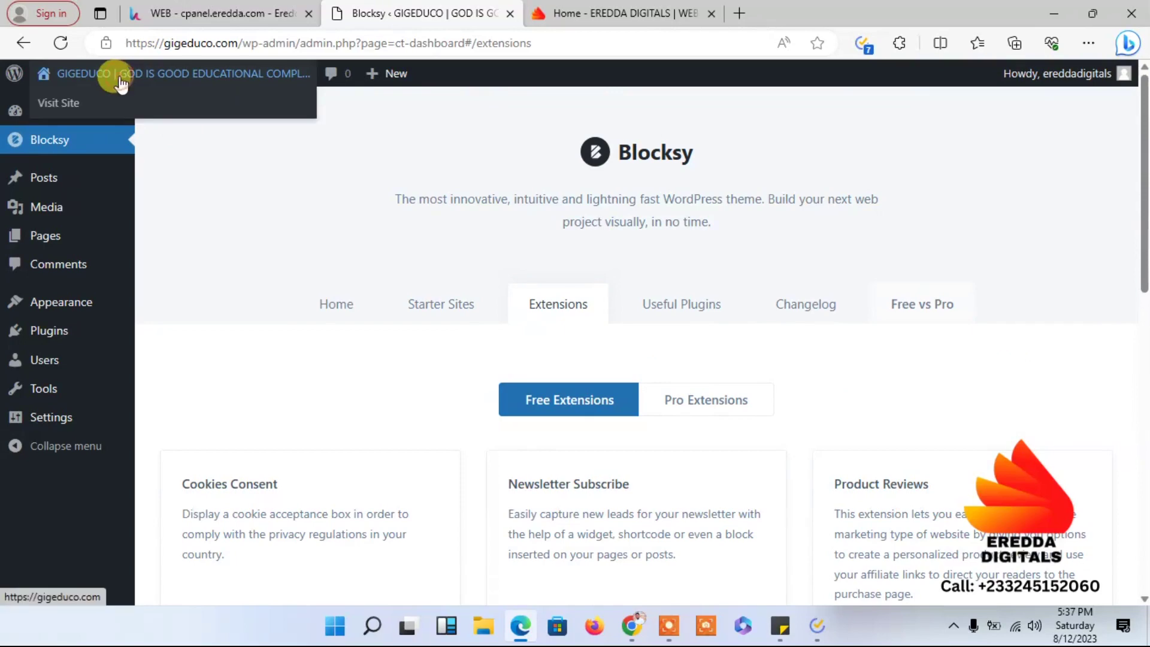
right_click(120, 81)
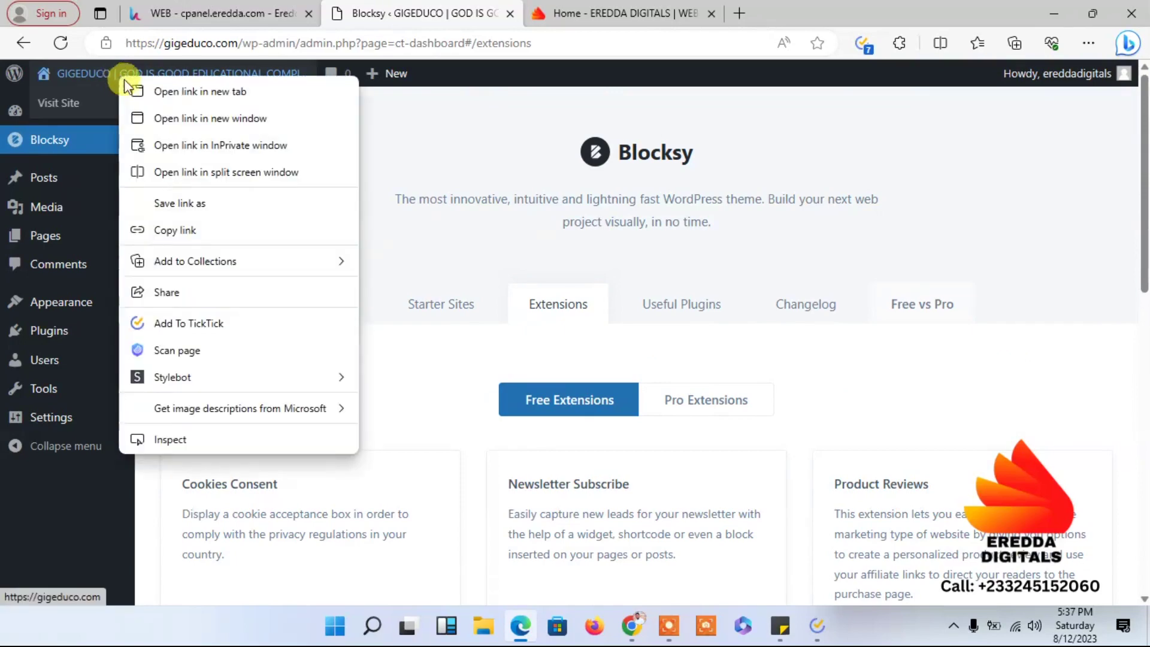
click(183, 147)
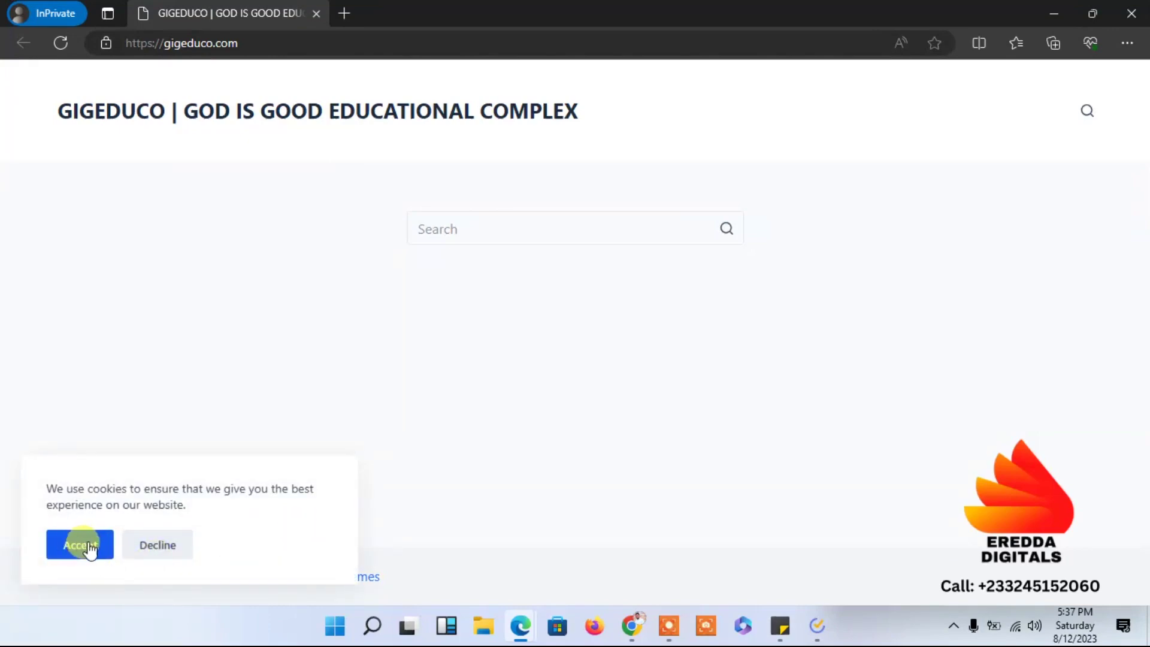
click(1144, 13)
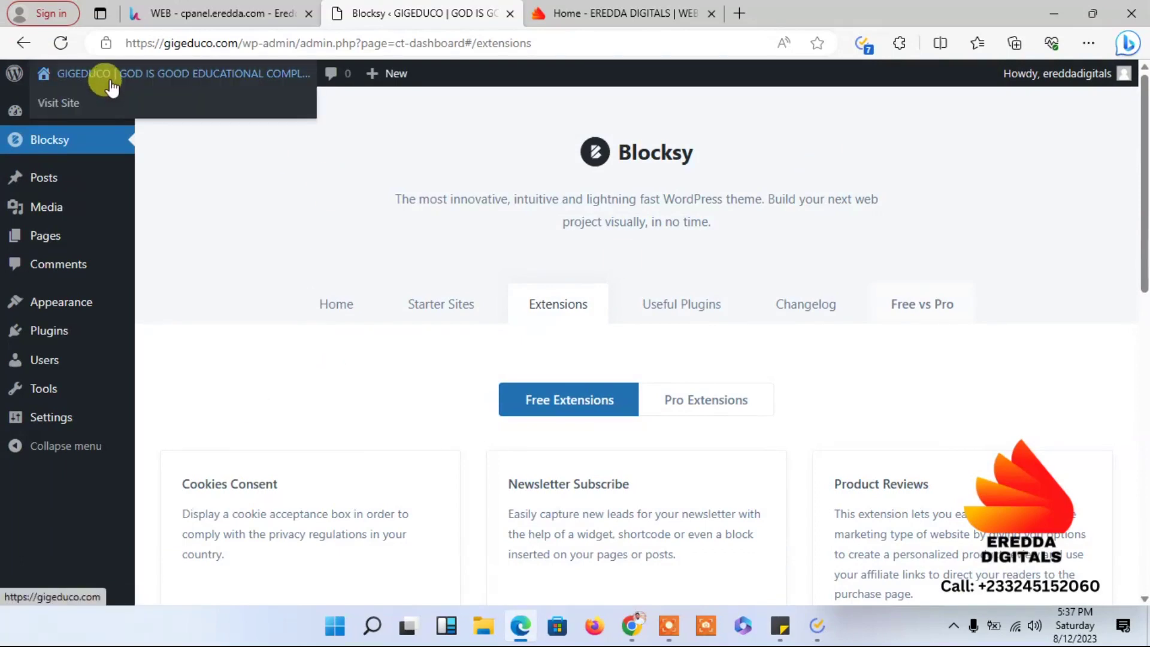
View the site's front page in a separate browser tab and return to the Blocksy dashboard
right_click(112, 86)
click(150, 94)
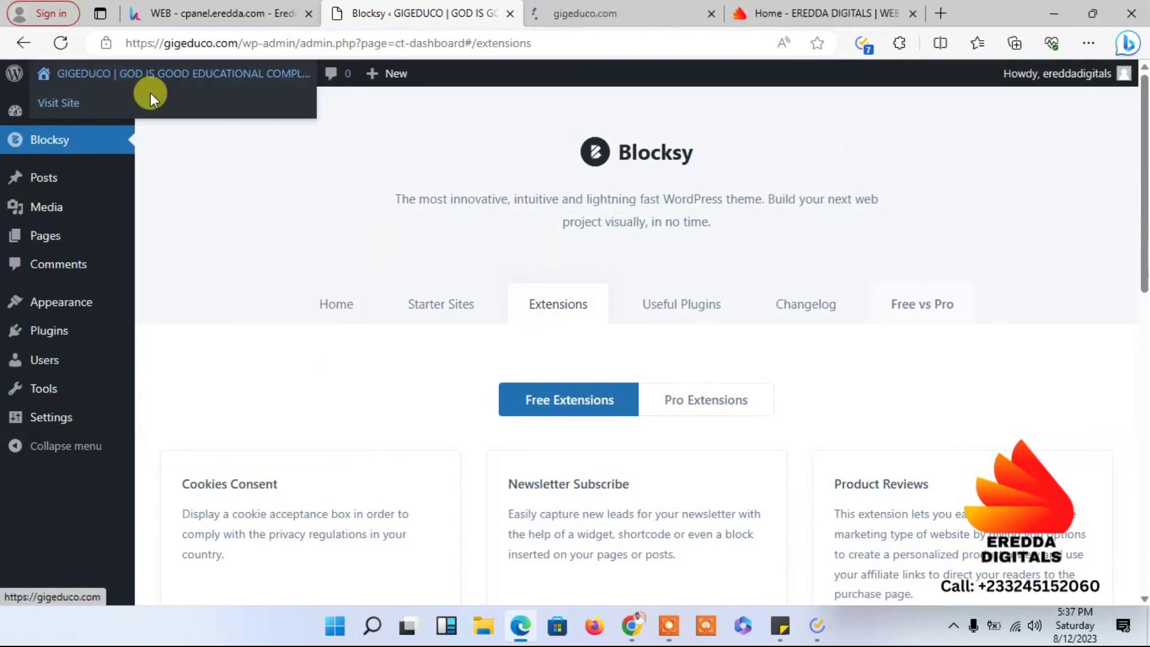
click(627, 10)
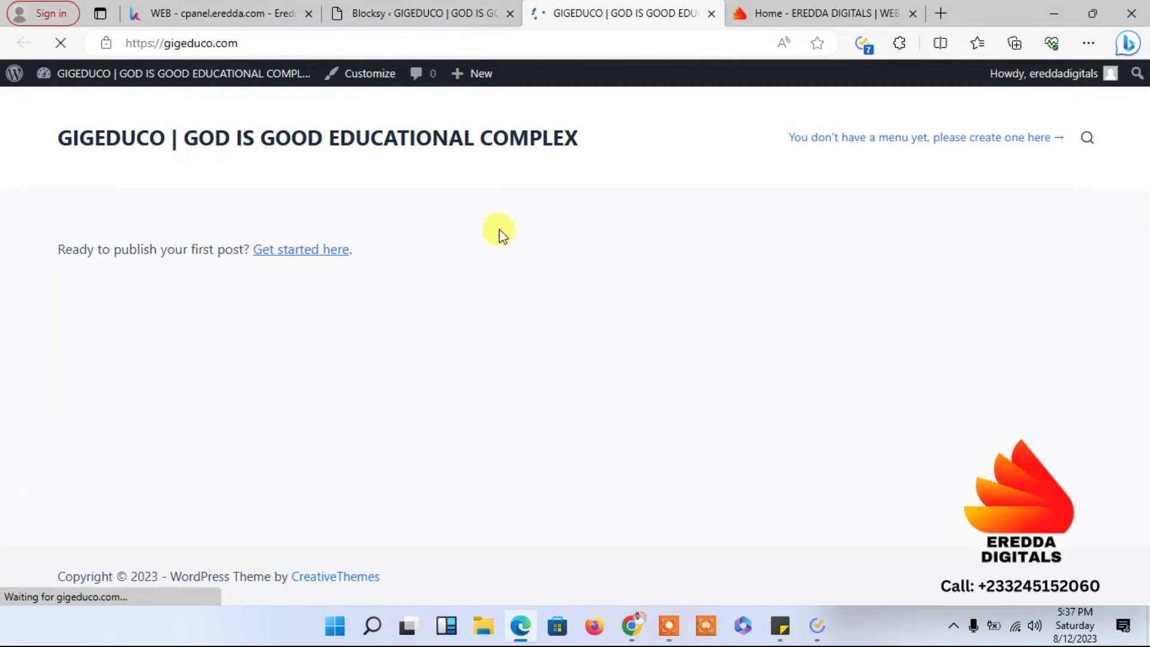
click(446, 13)
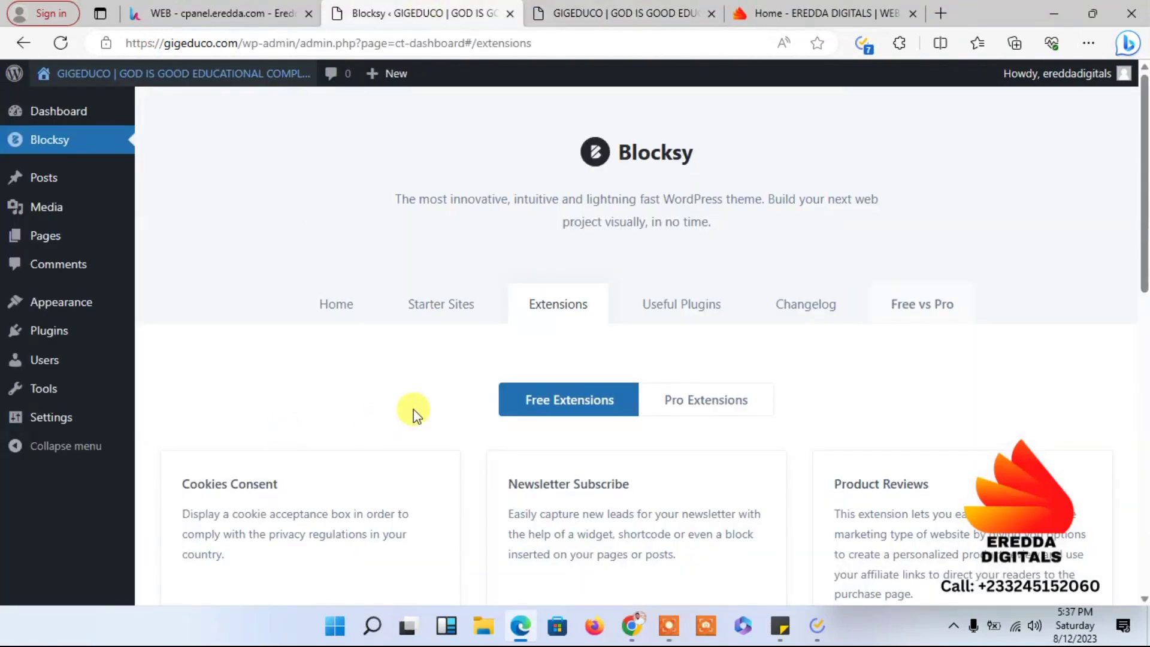
Look through Blocksy's starter sites and return to the theme's home overview
click(442, 307)
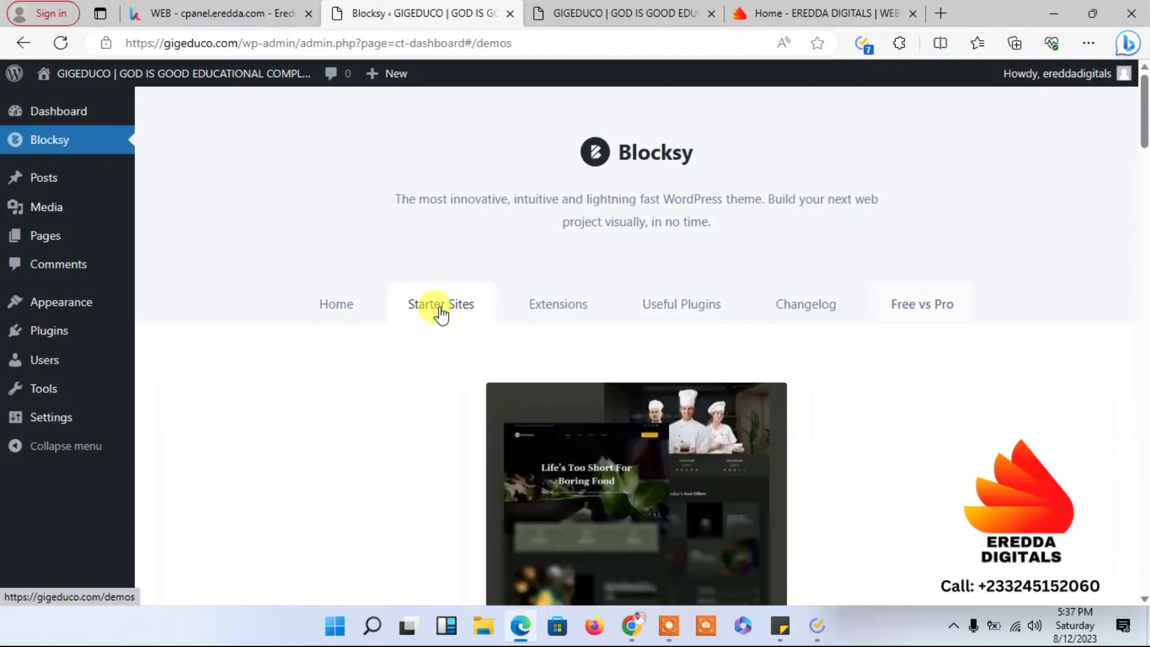
mouse_move(1146, 141)
mouse_down()
mouse_move(1146, 180)
mouse_move(1146, 157)
mouse_up()
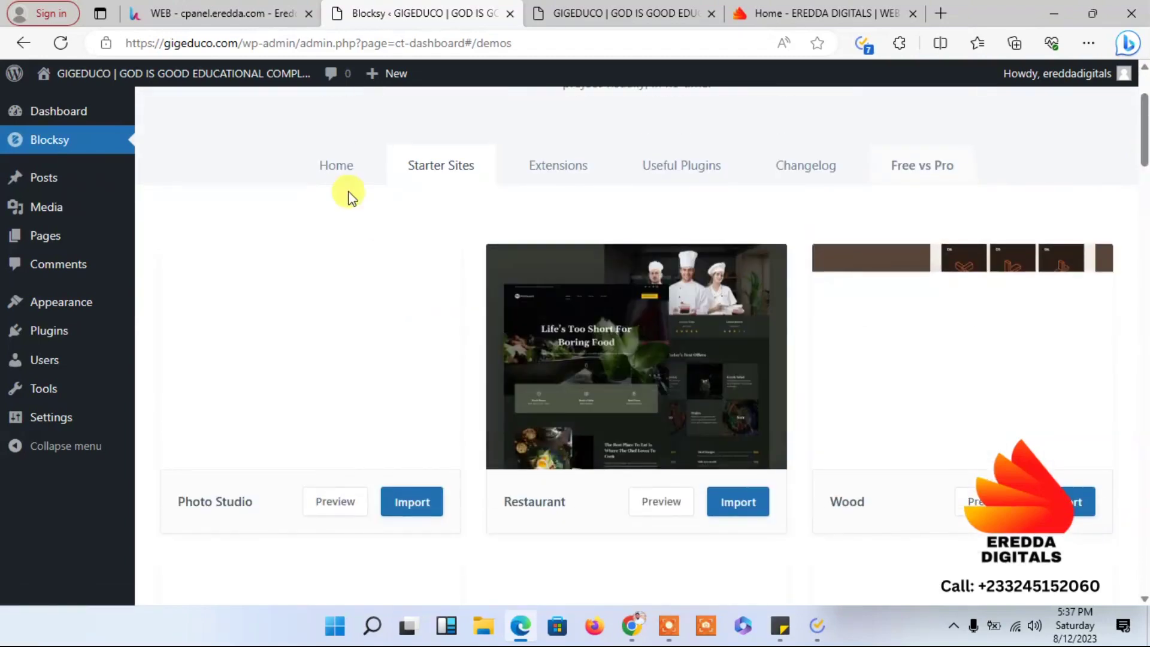
click(333, 178)
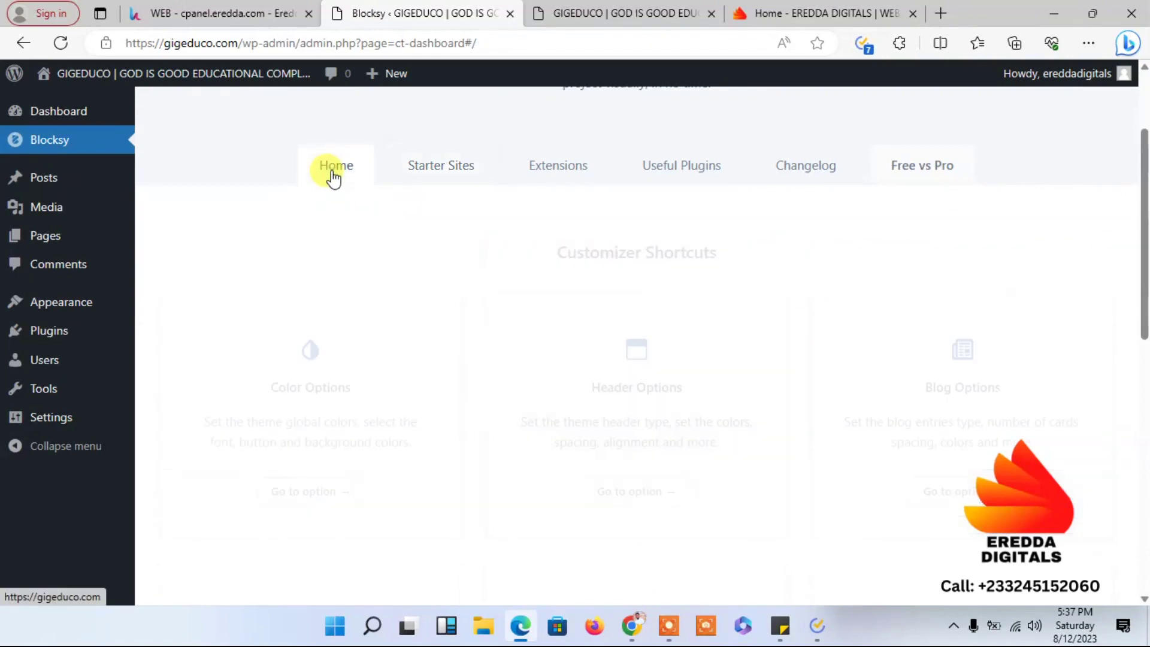
Open the page for adding new WordPress plugins and mark WPForms Lite as completed in the TickTick task list
click(59, 335)
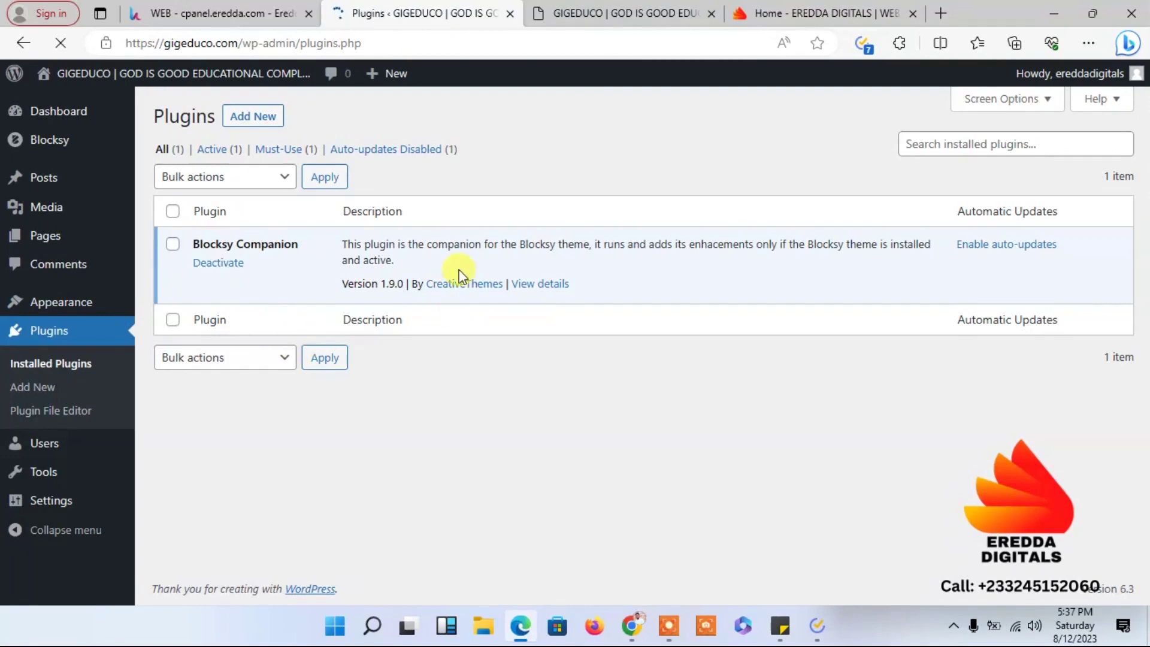
click(257, 117)
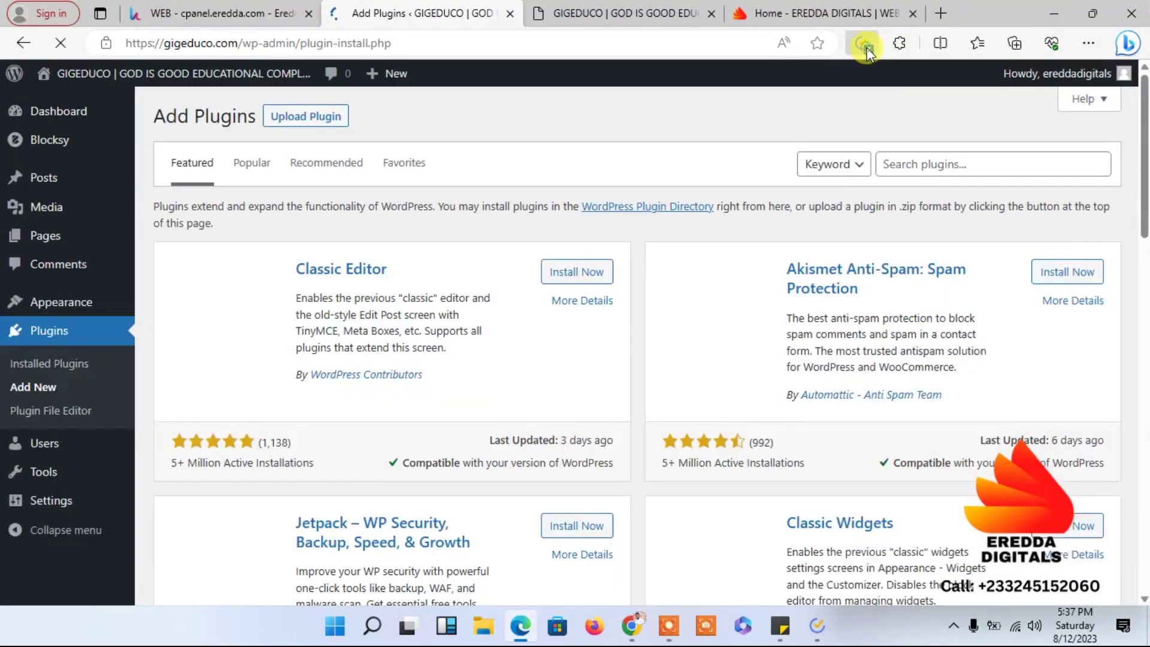
click(863, 45)
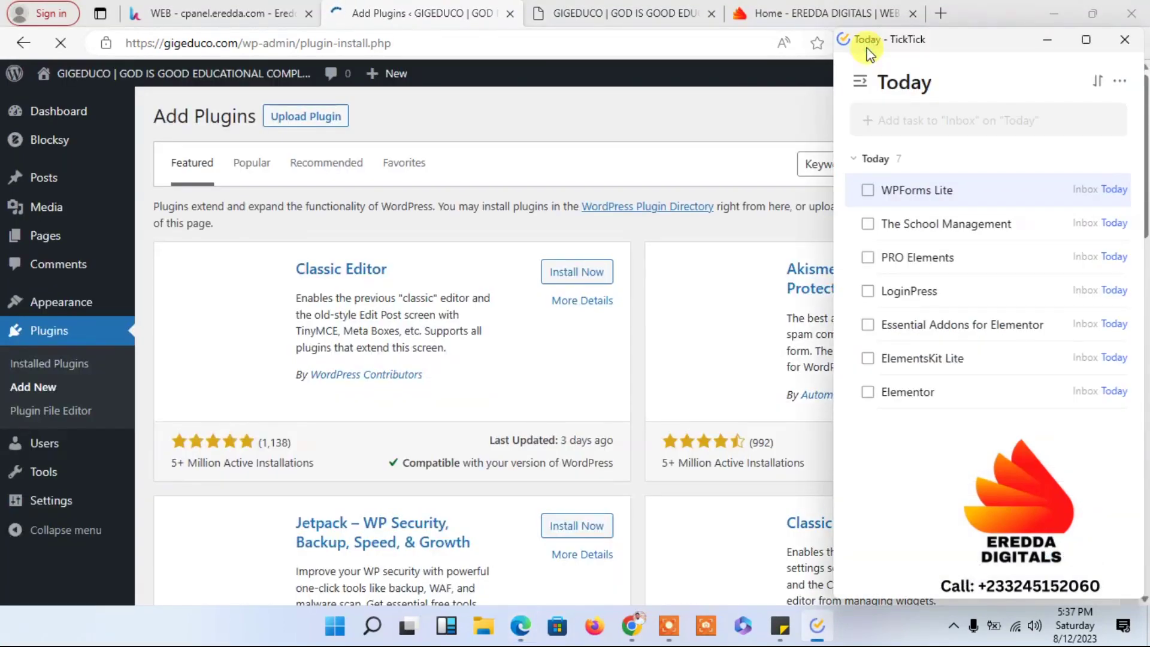
drag(961, 192, 873, 198)
click(868, 192)
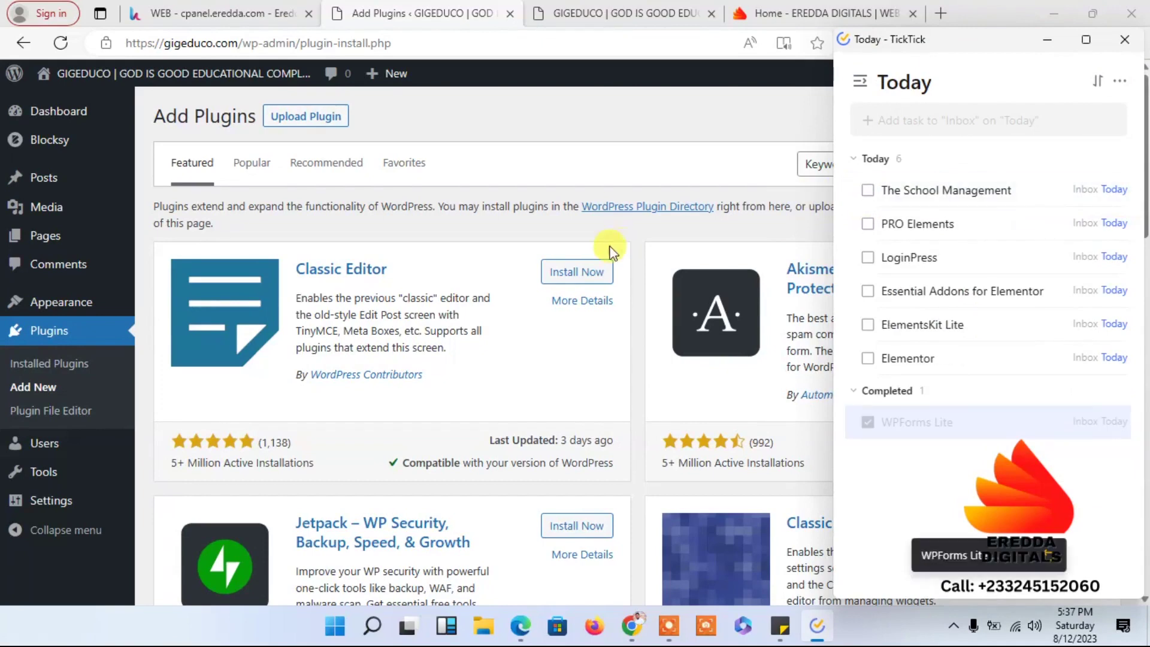
click(558, 145)
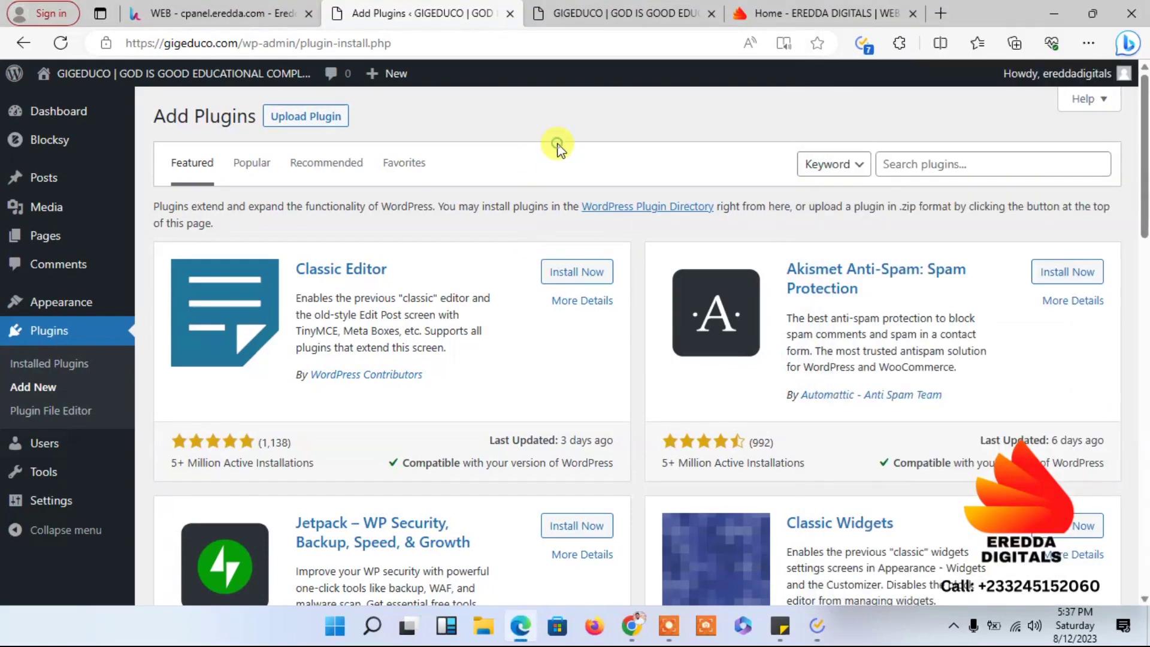
Search the plugin directory for "wp form" and install Contact Form by WPForms
click(915, 159)
text(wp )
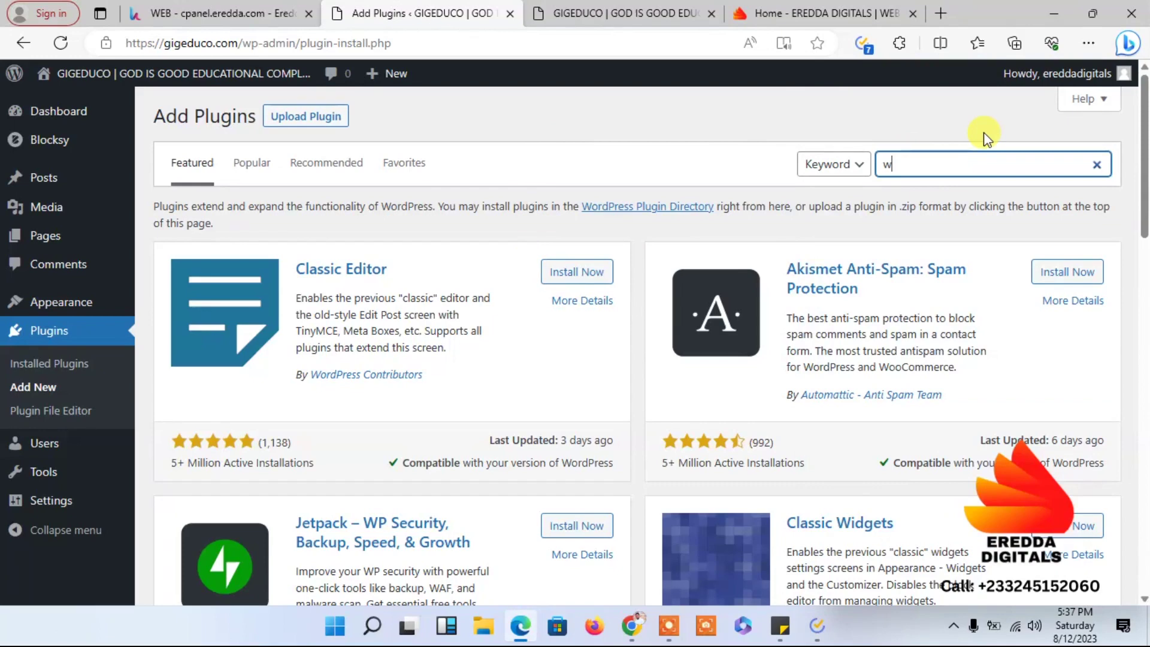
text(form)
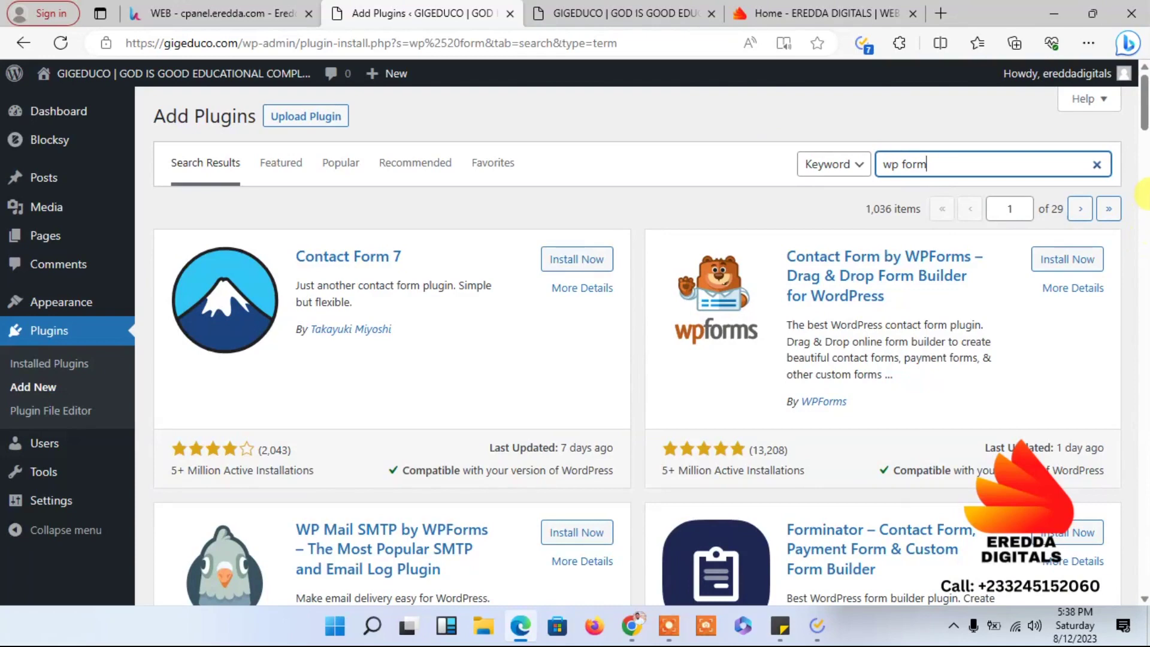
click(1062, 263)
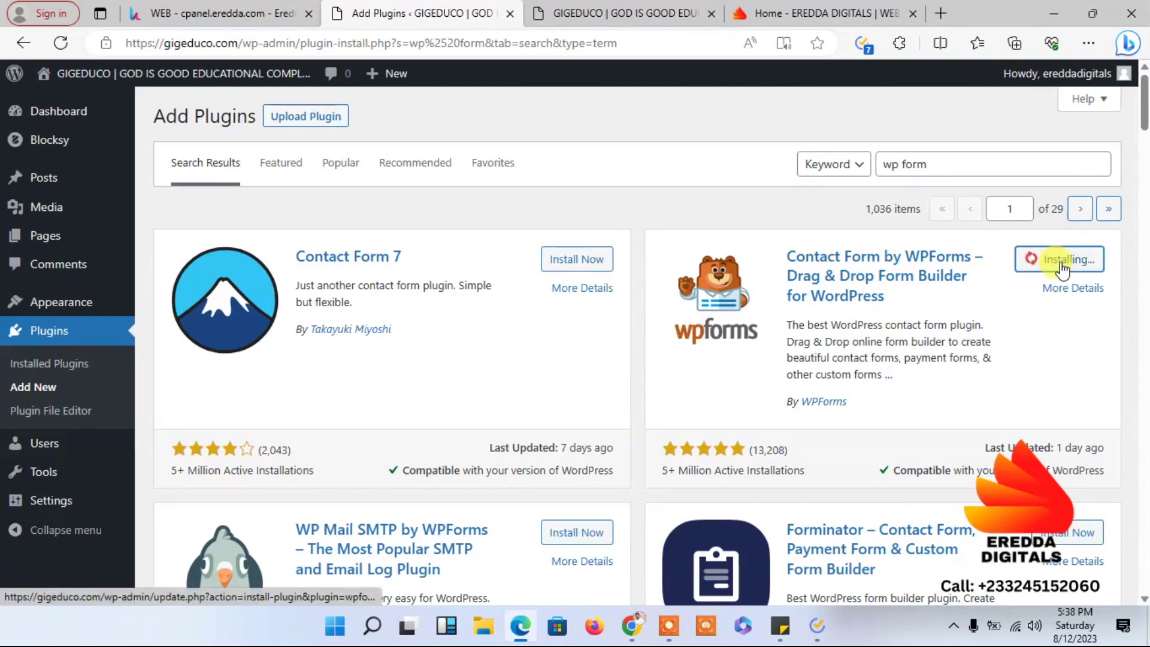
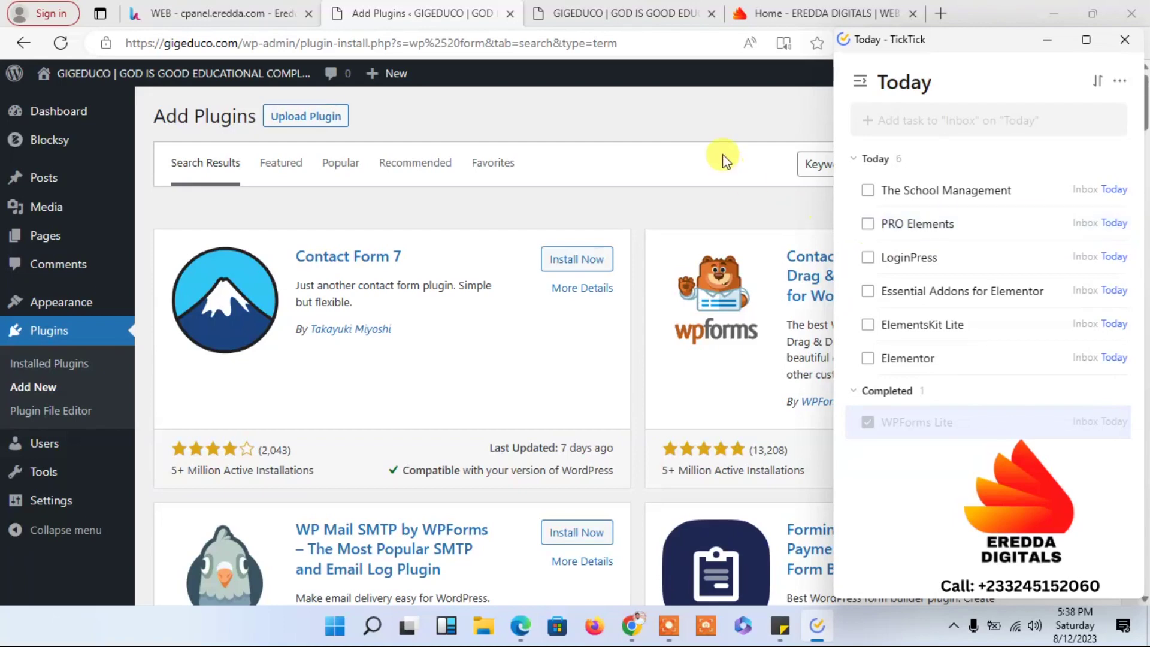
Clear the previous plugin search and search the plugin directory for "pro element"
click(708, 128)
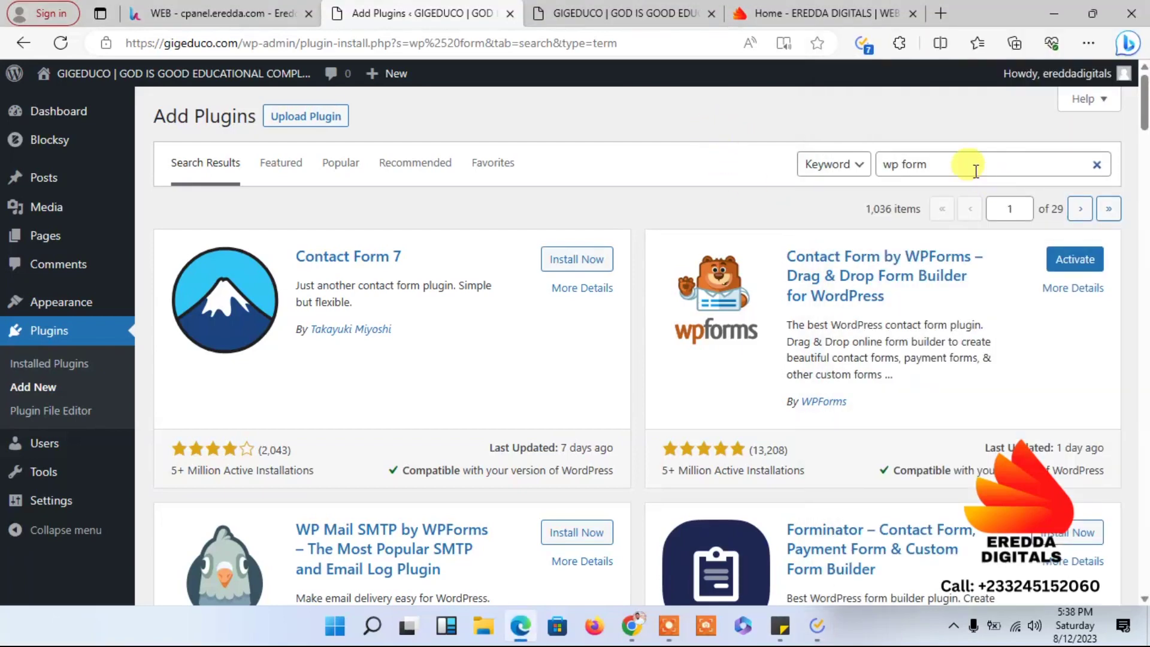
click(1096, 168)
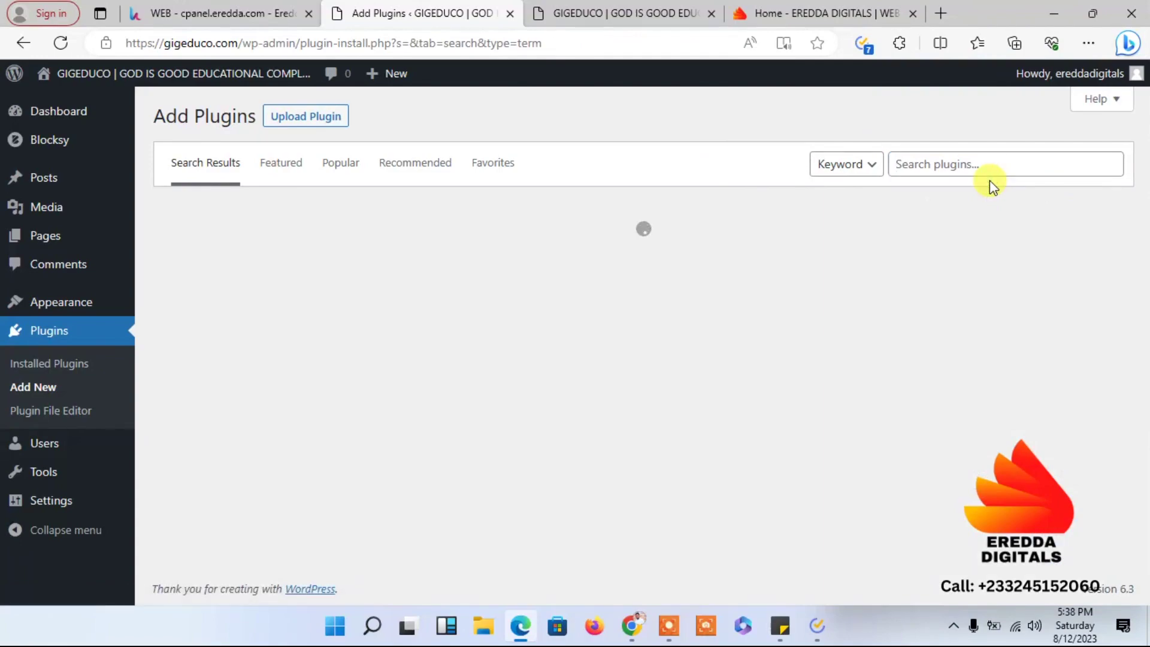
scroll(990, 180, down, 8)
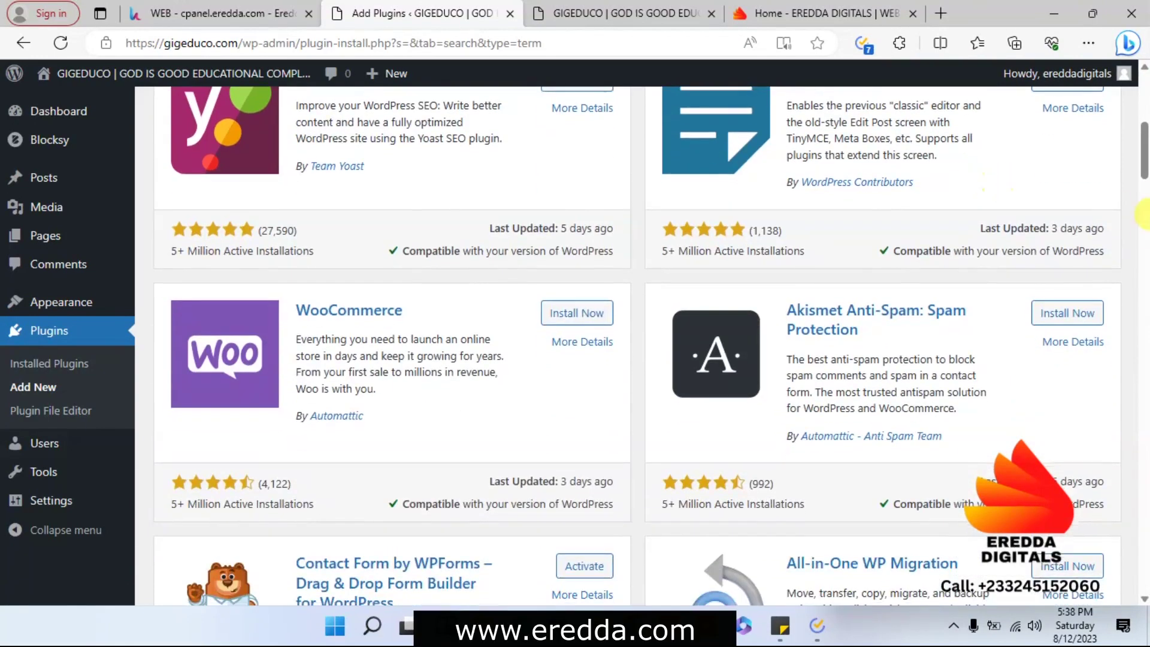
click(1145, 231)
drag(1145, 192, 1146, 95)
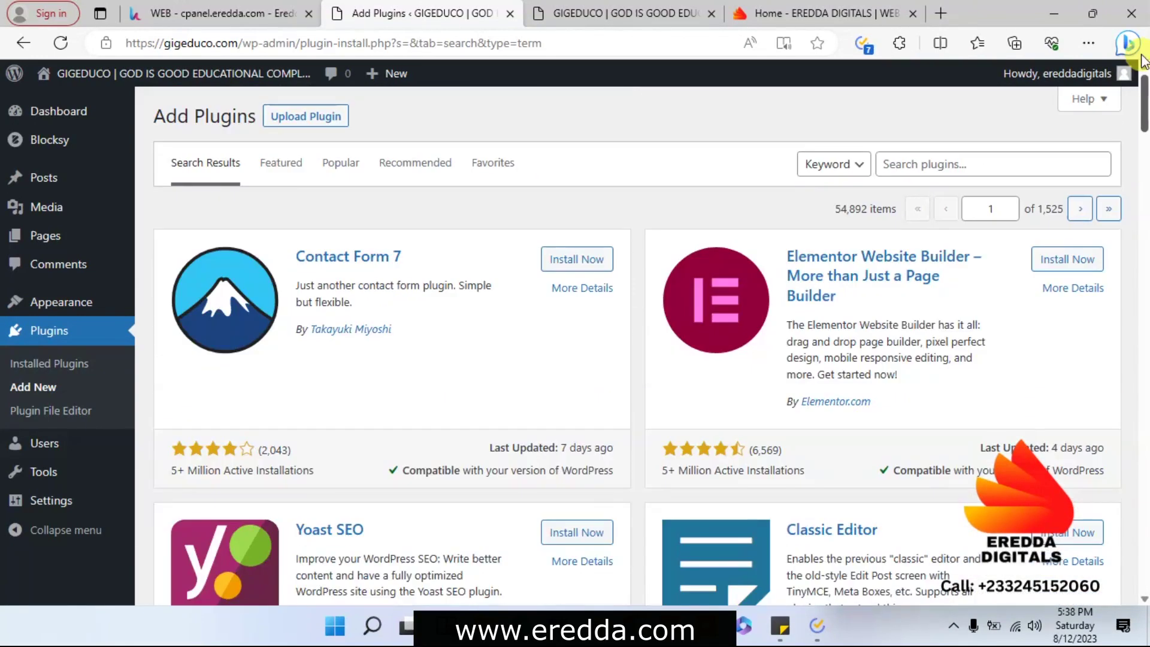
click(958, 162)
text(pr)
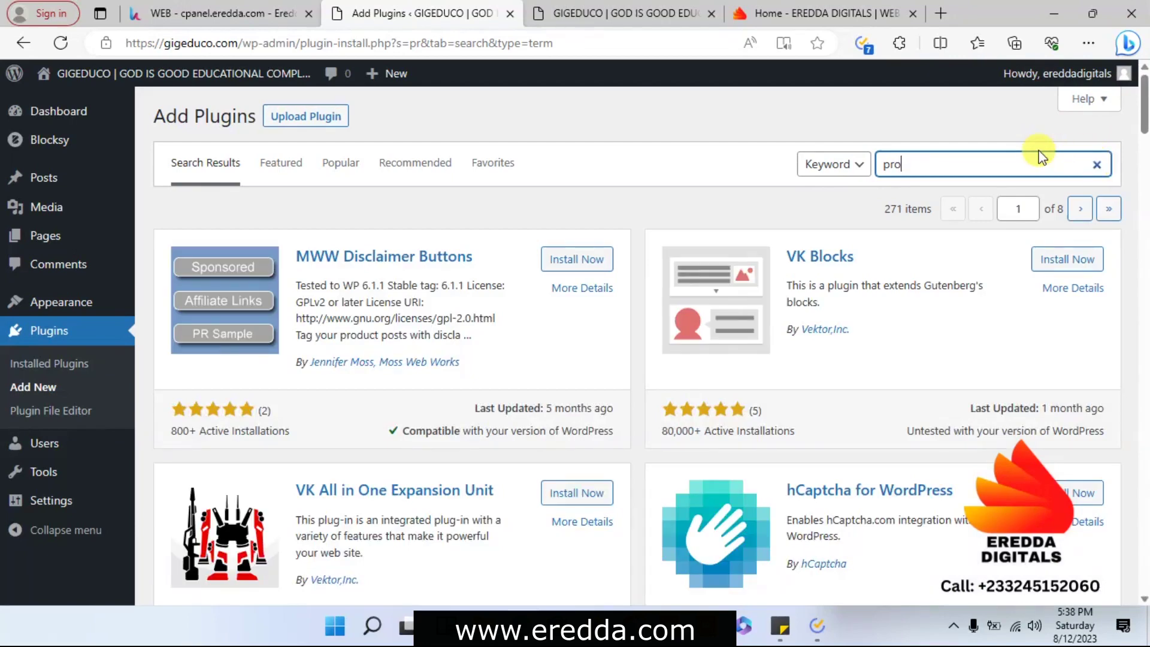
text(o )
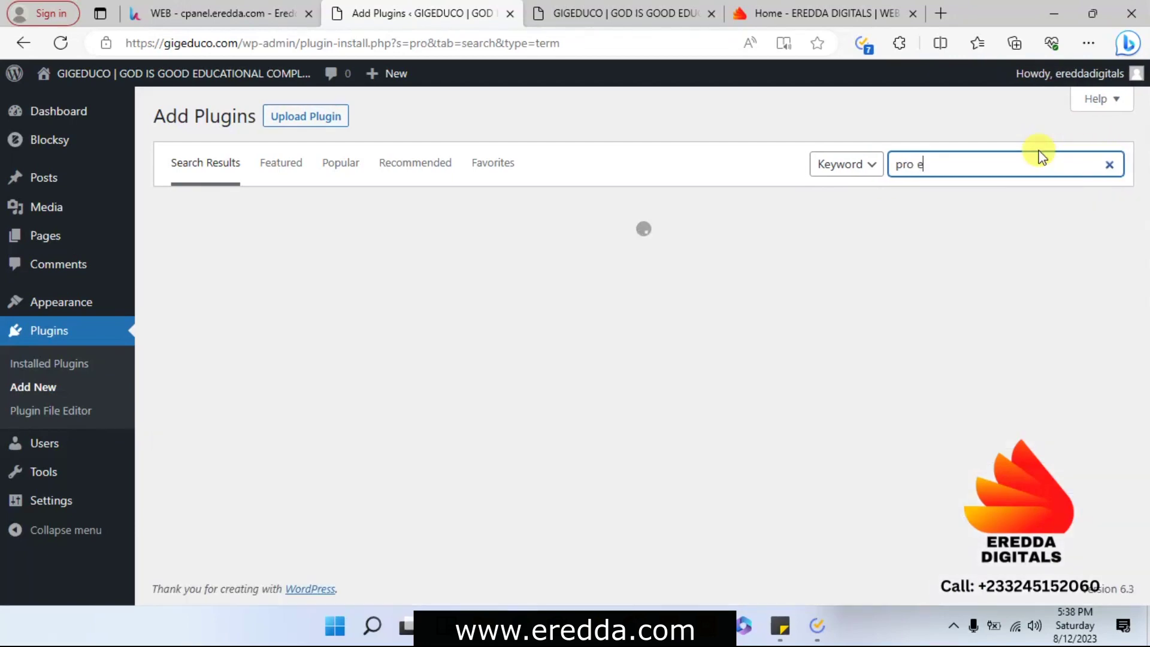
text(element)
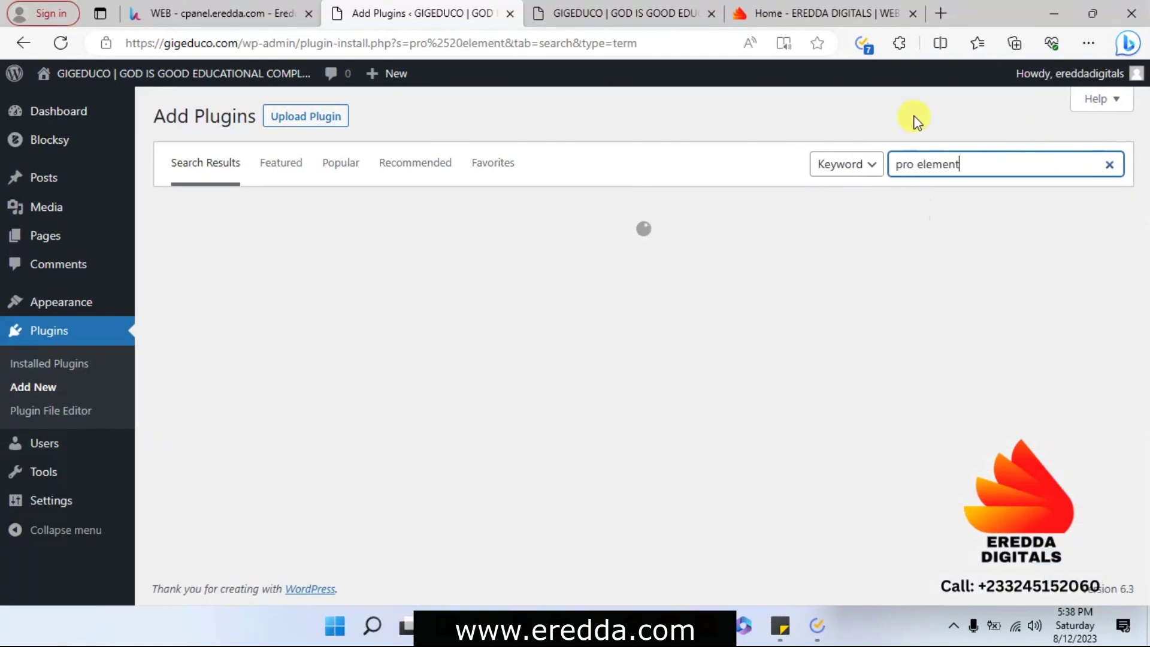
click(870, 114)
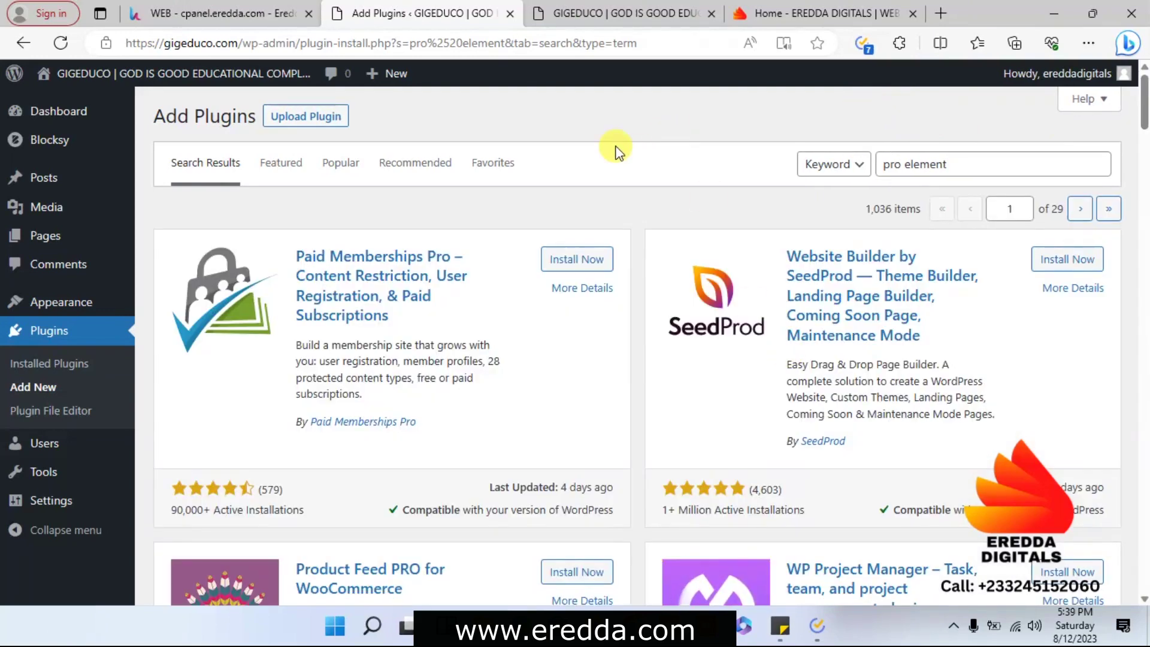
Open the blog post "The Best Free Elementor Pro Alternatives" on the eredda.com site
click(830, 13)
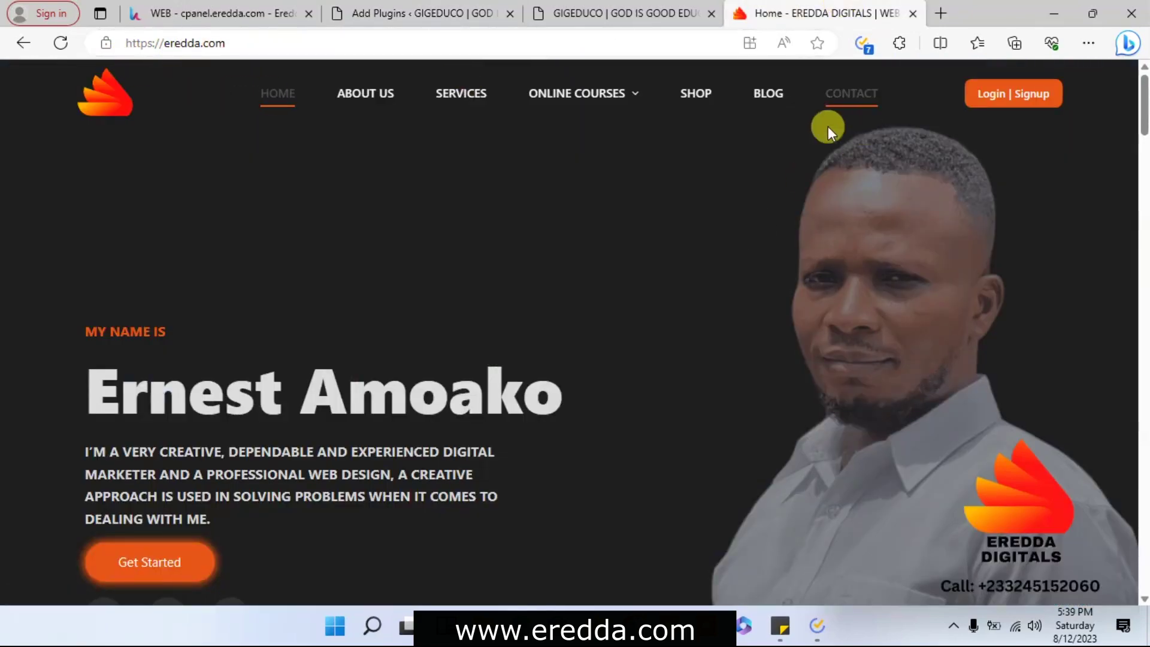
click(773, 101)
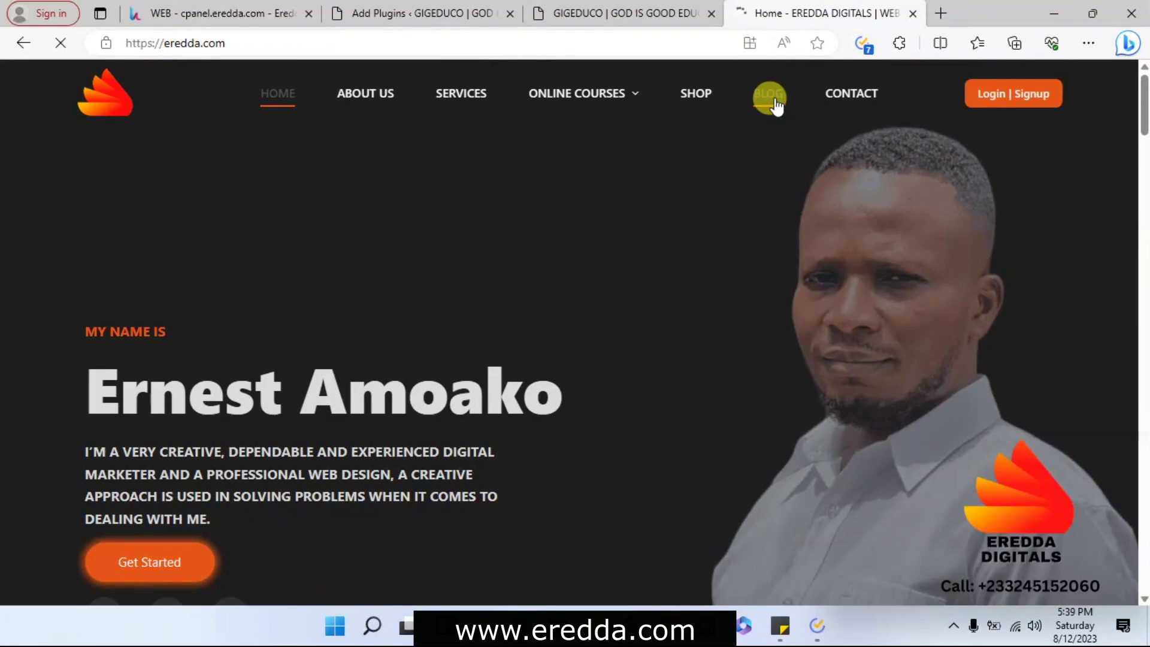
scroll(358, 420, down, 5)
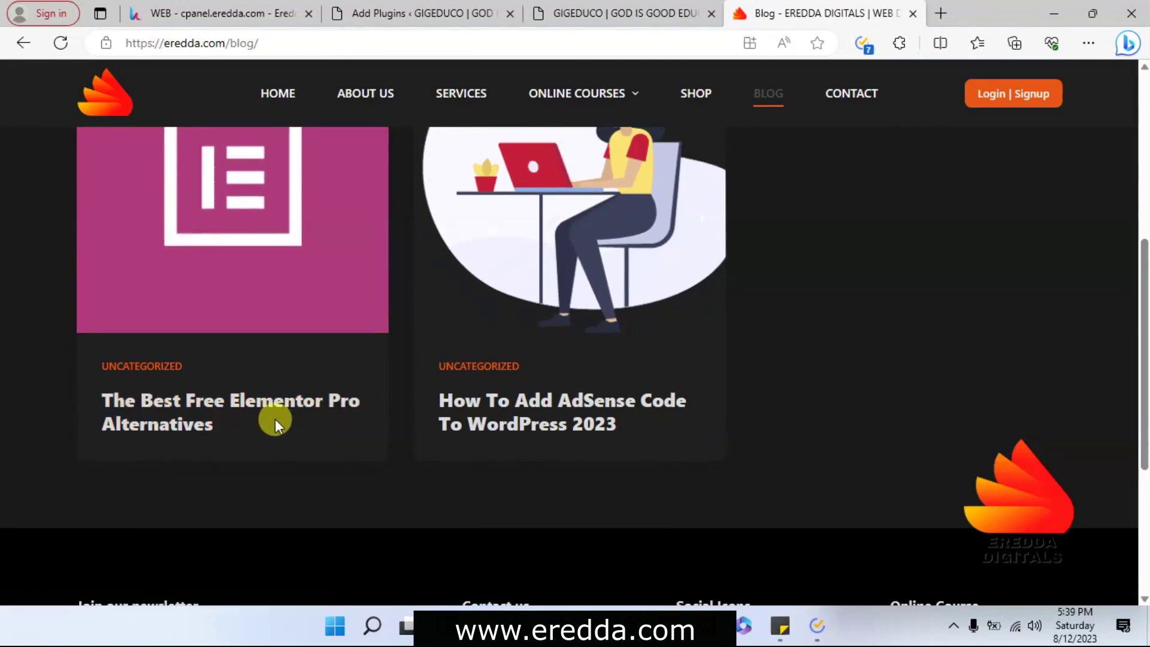
click(186, 412)
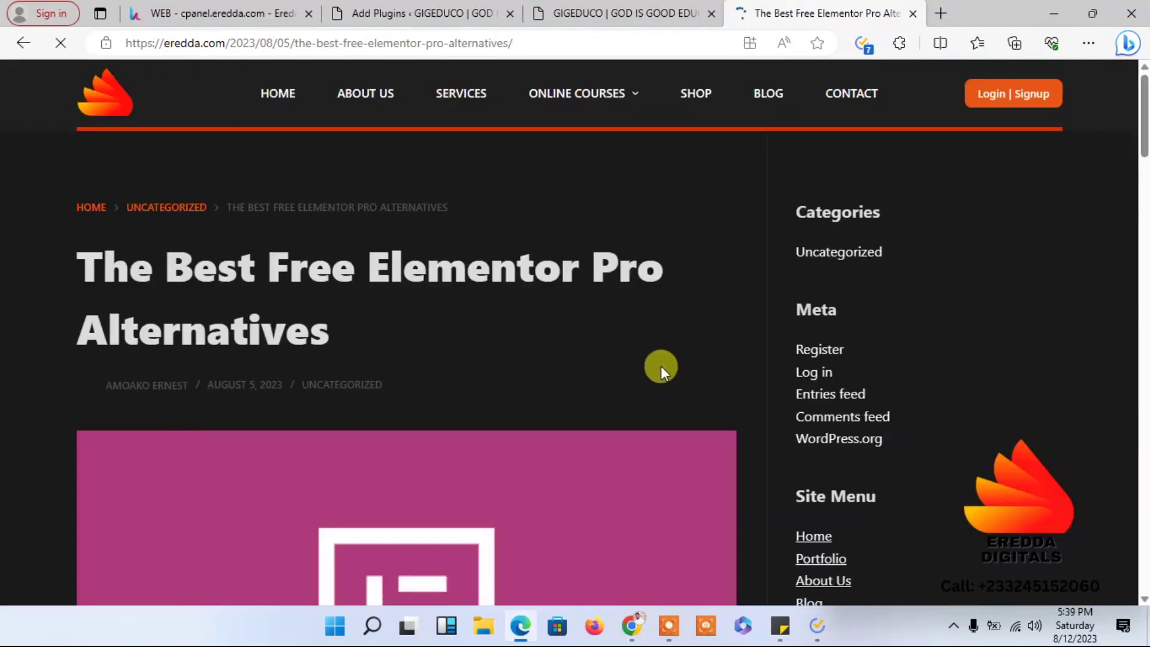
Download the PRO Elements plugin from proelements.org through the post's download link and open the downloaded zip archive
drag(1142, 114, 1142, 434)
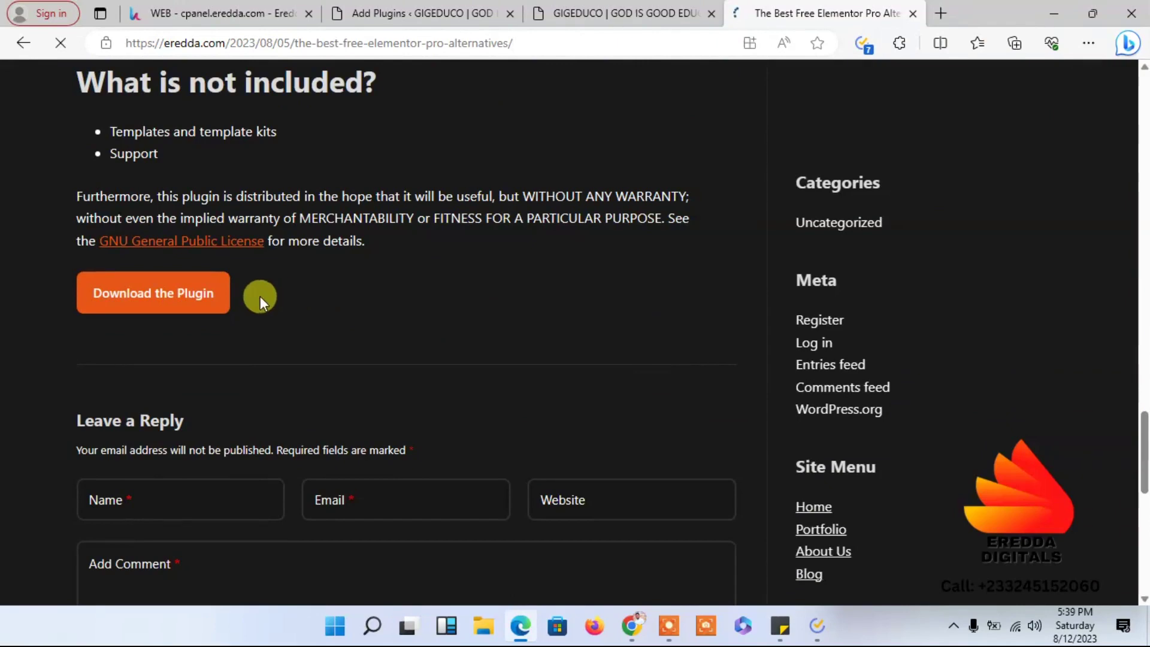
click(175, 290)
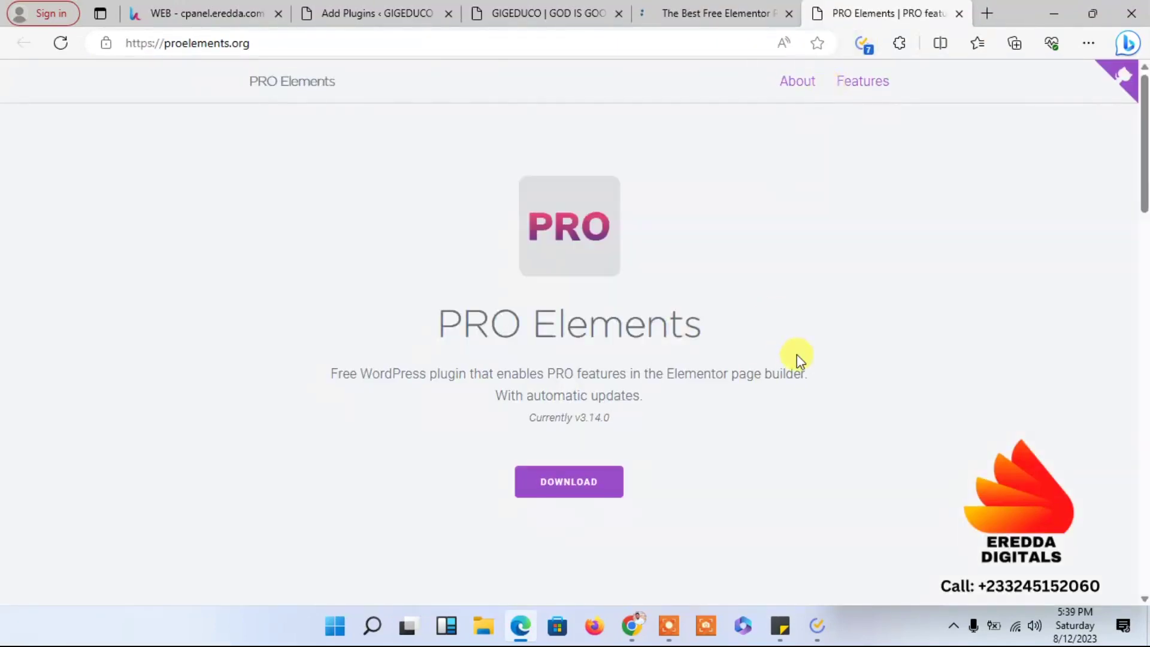
click(571, 488)
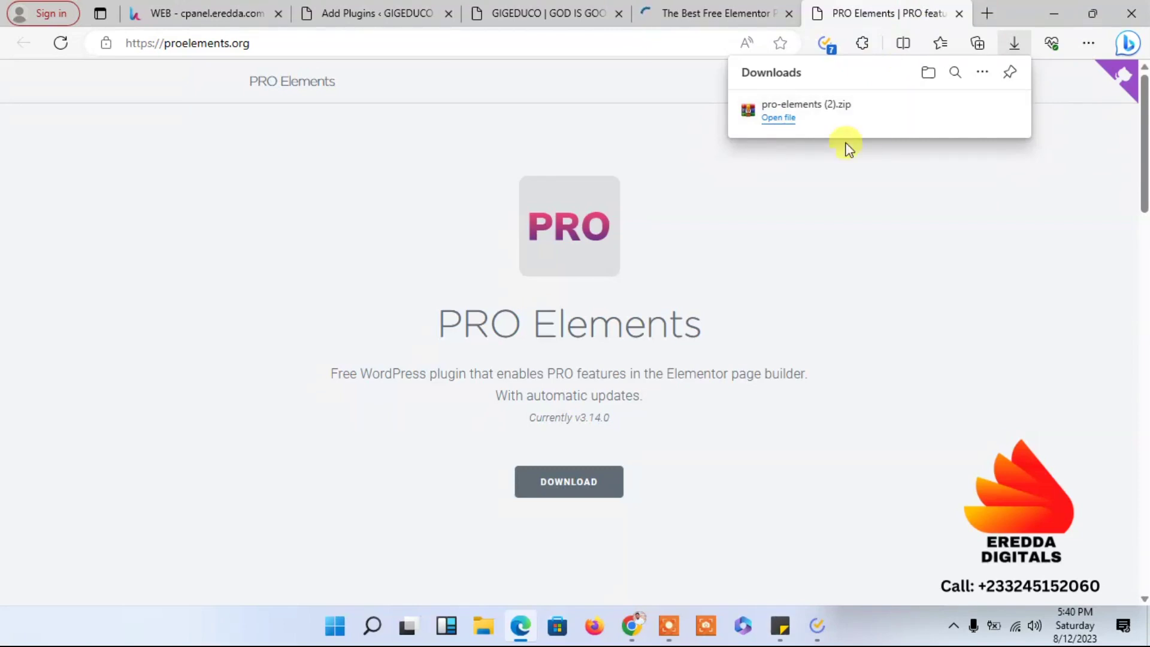
click(788, 122)
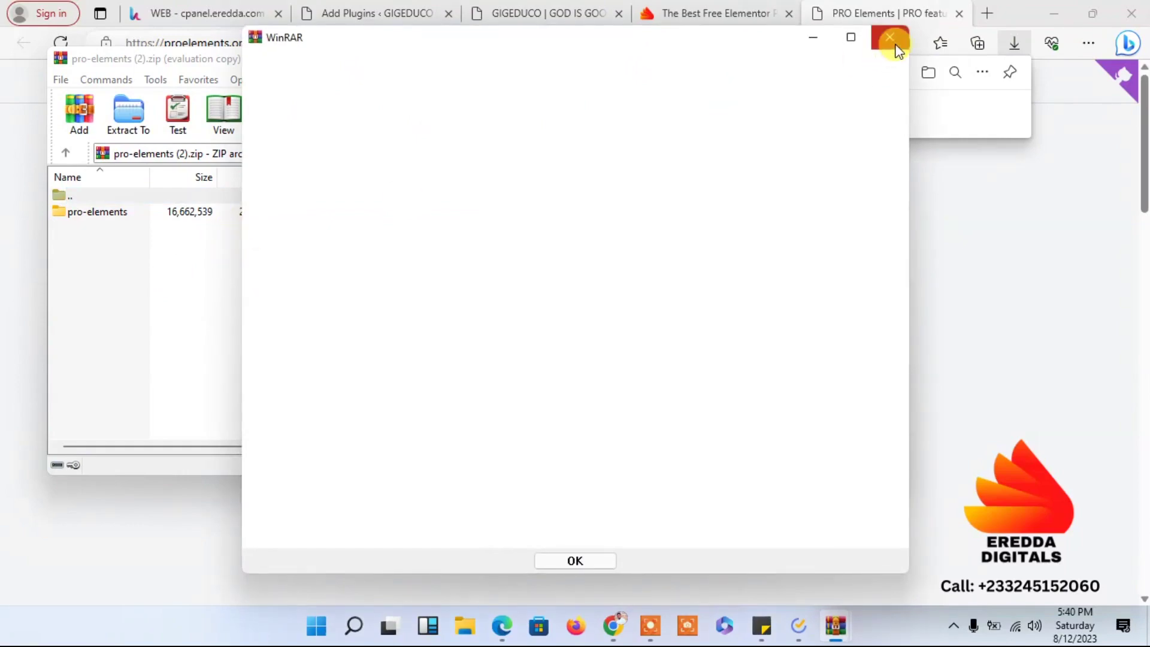
Close the WinRAR windows, check the downloaded pro-elements archive in the Downloads folder, and return to the browser
click(896, 47)
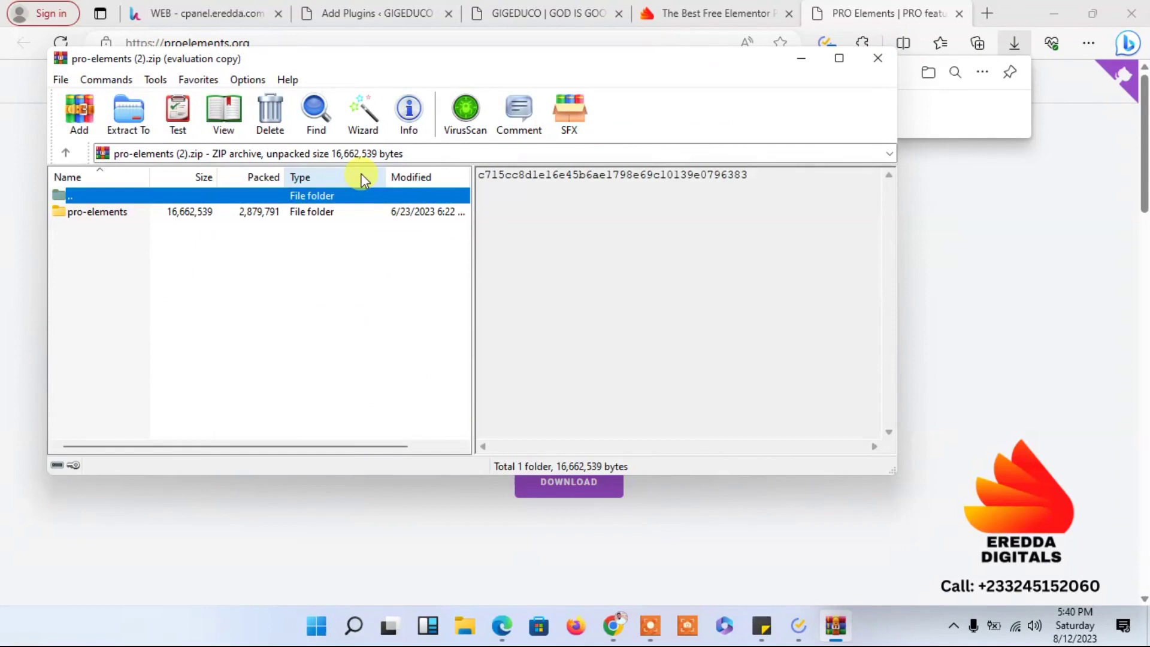
click(875, 57)
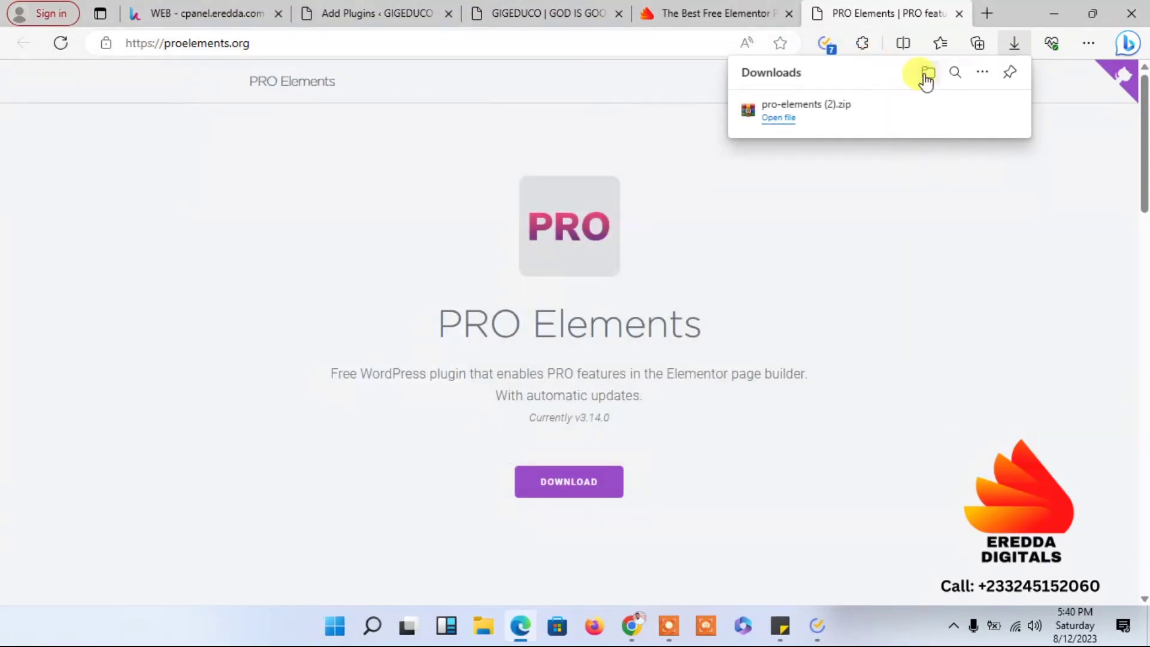
click(926, 75)
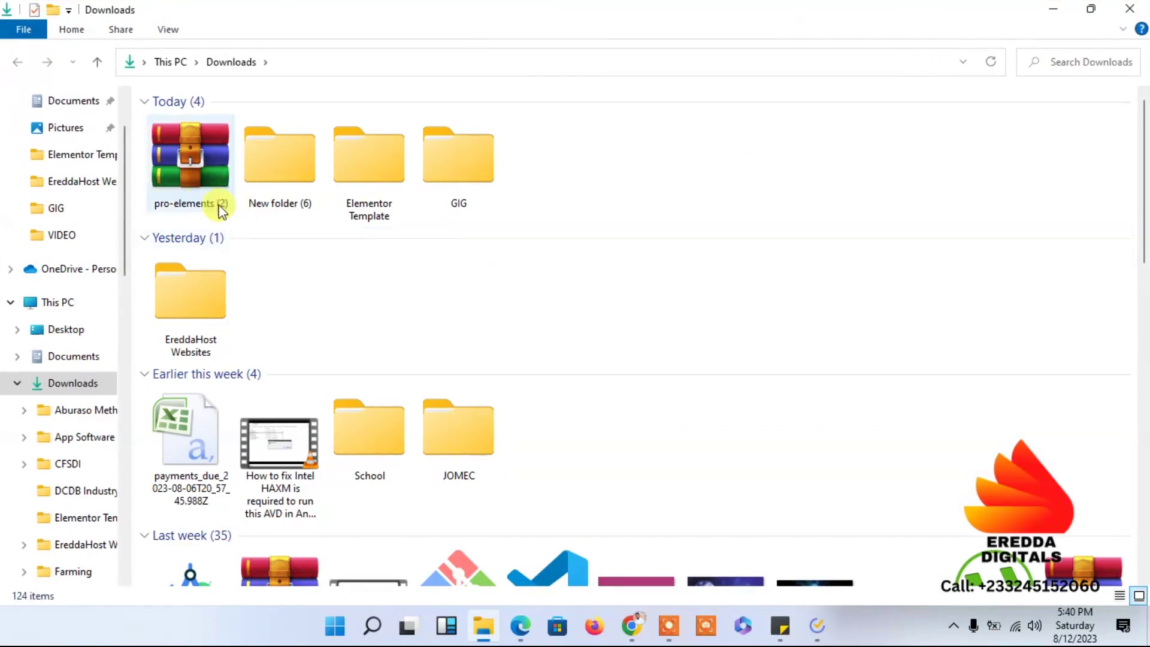
click(1052, 8)
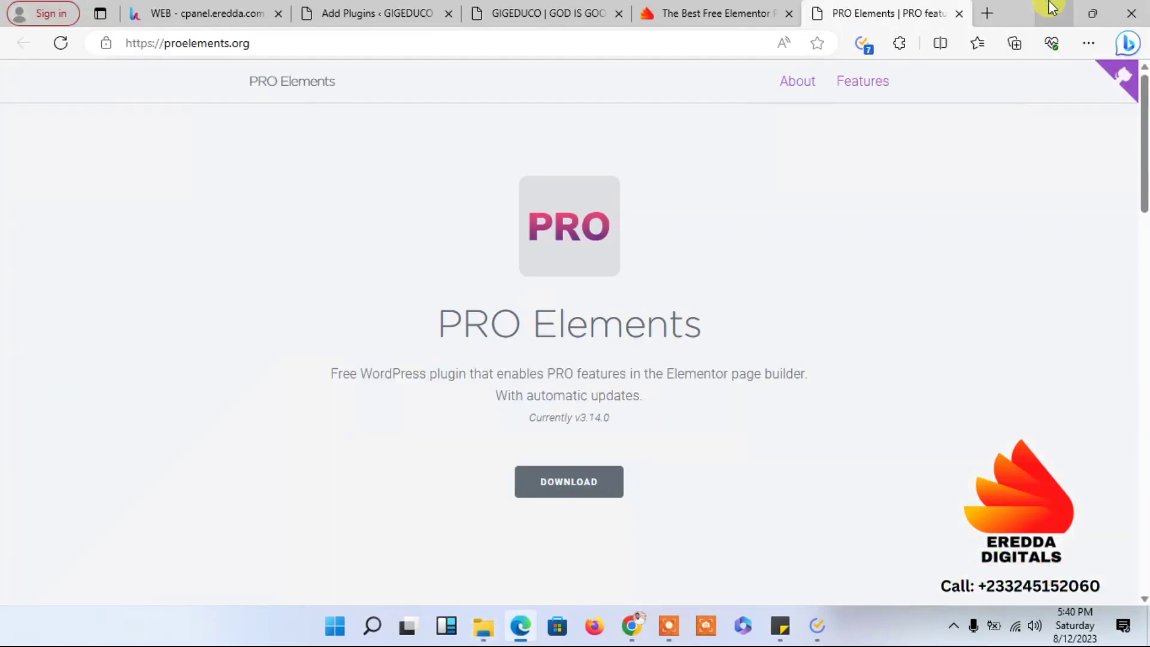
Close the PRO Elements site and the Elementor alternatives blog post, returning to the Add Plugins page
click(958, 14)
click(959, 13)
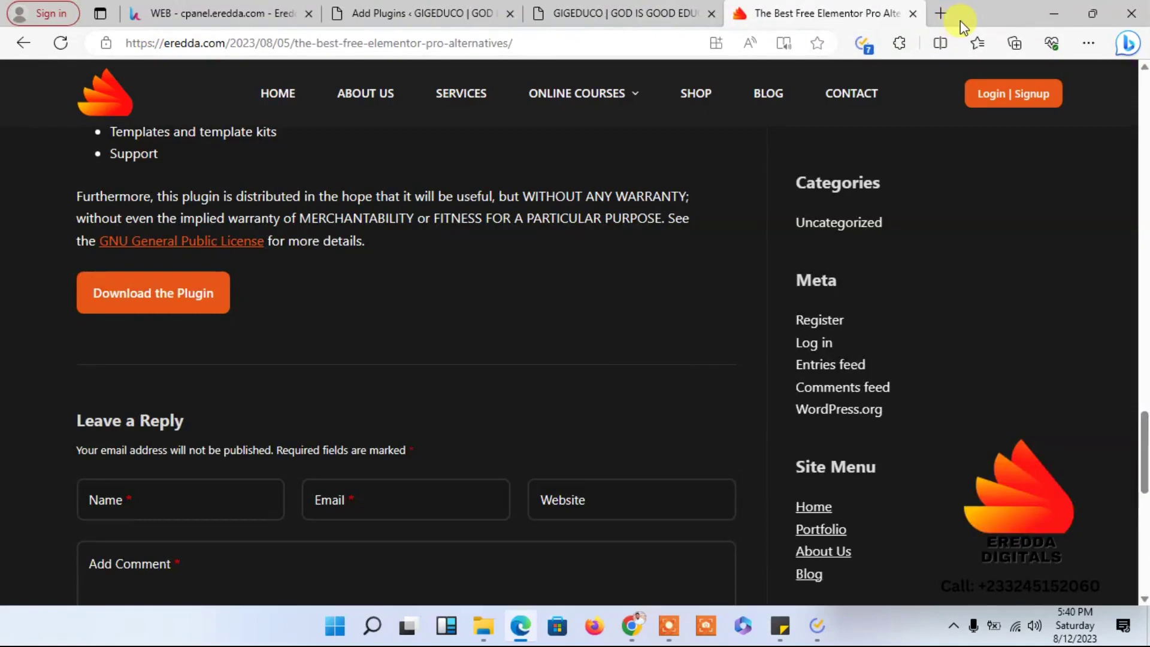
click(914, 14)
click(398, 13)
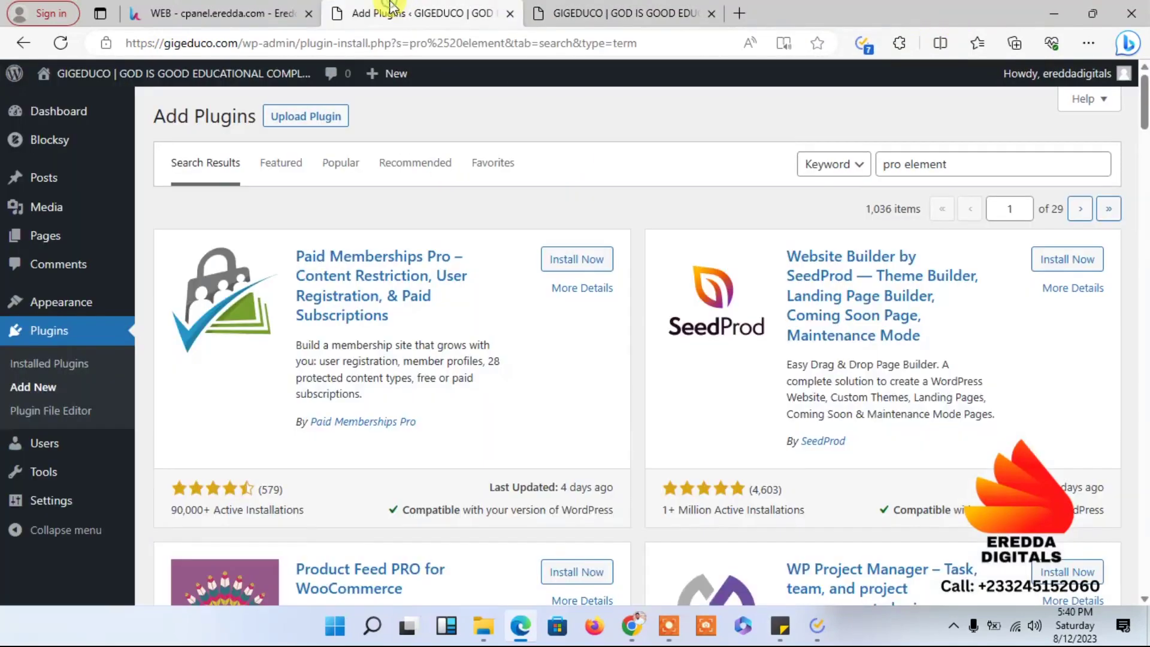
Upload the pro-elements zip from the Downloads folder as a plugin and install it
click(307, 128)
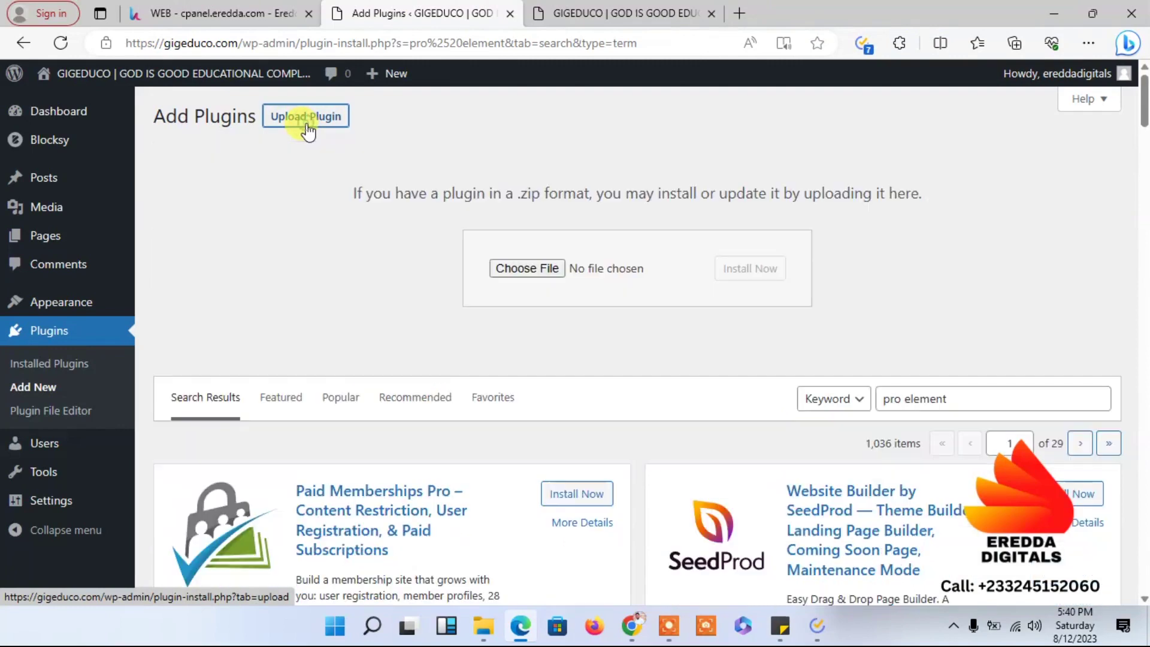
click(524, 268)
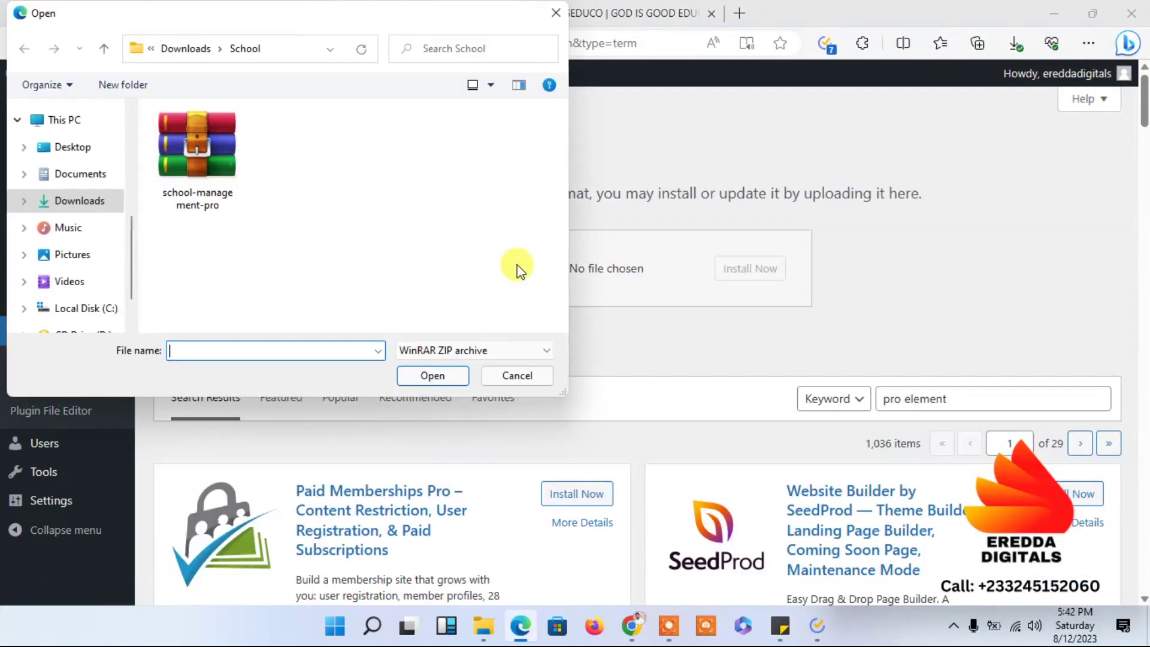
click(67, 201)
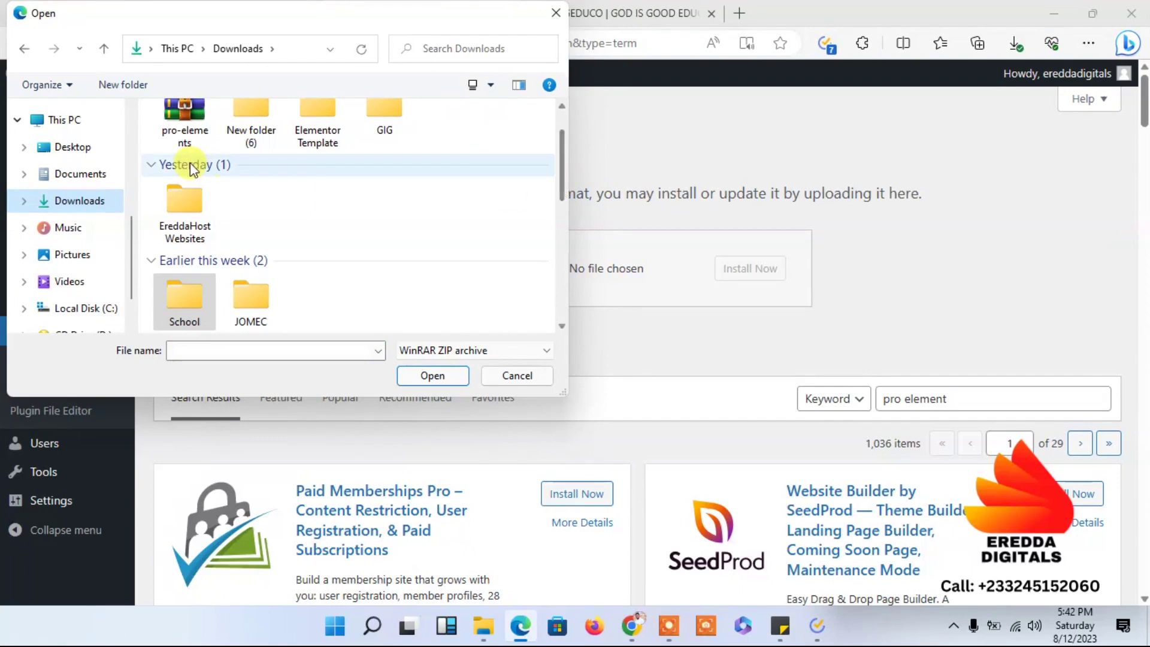
scroll(550, 172, up, 1)
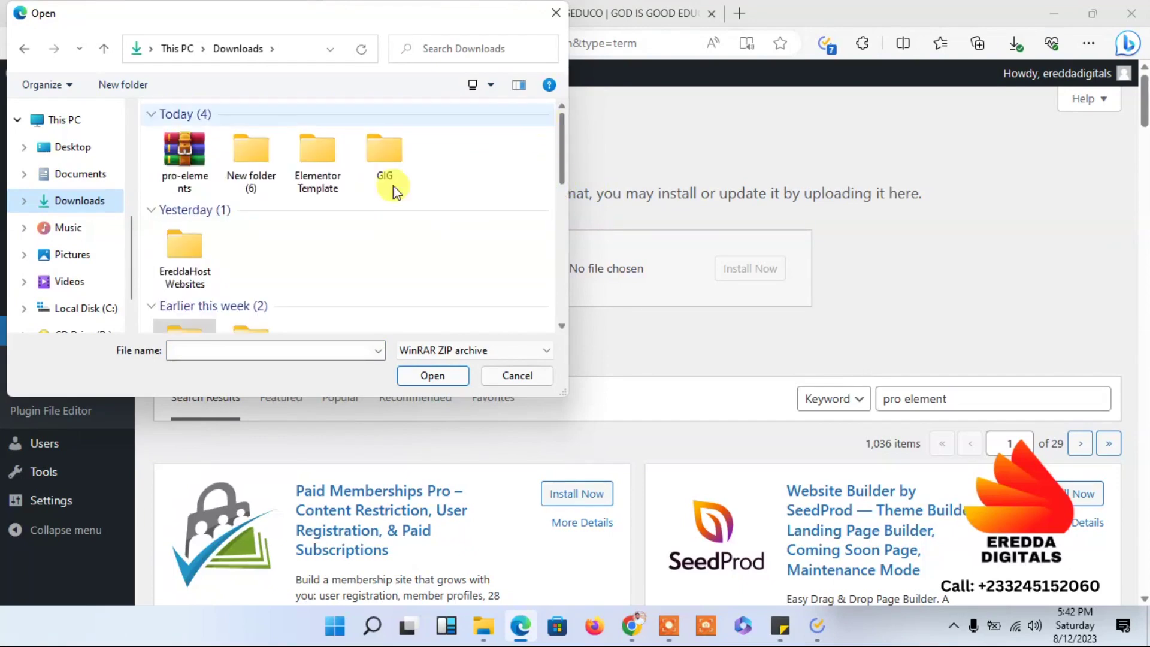
click(189, 157)
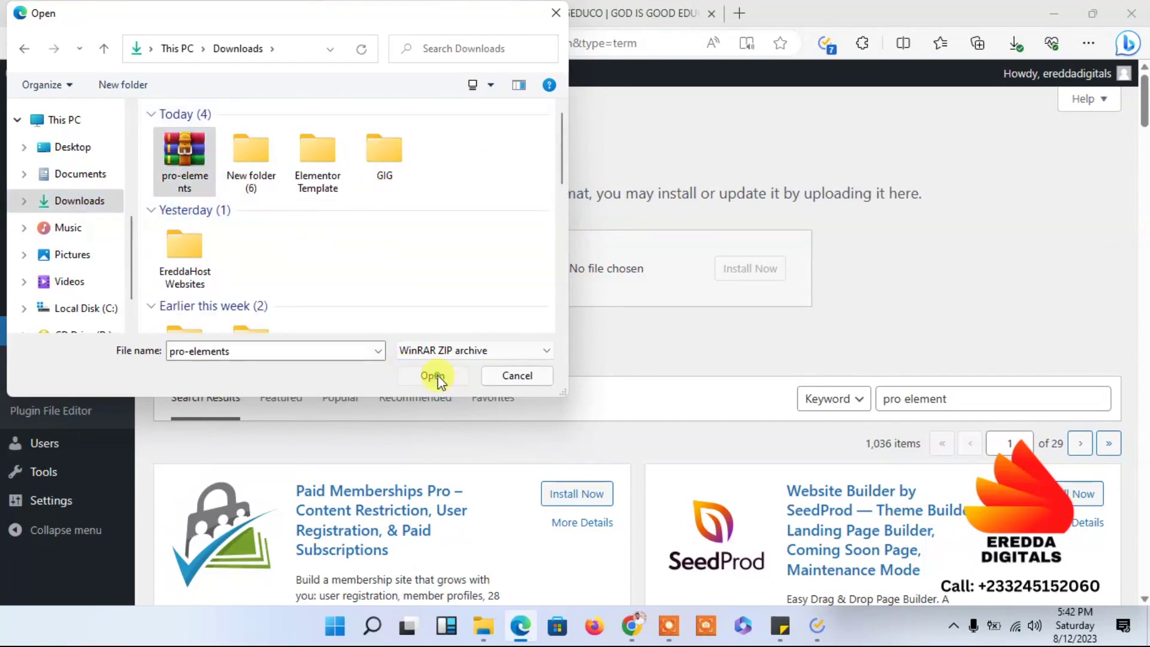
click(434, 375)
click(749, 276)
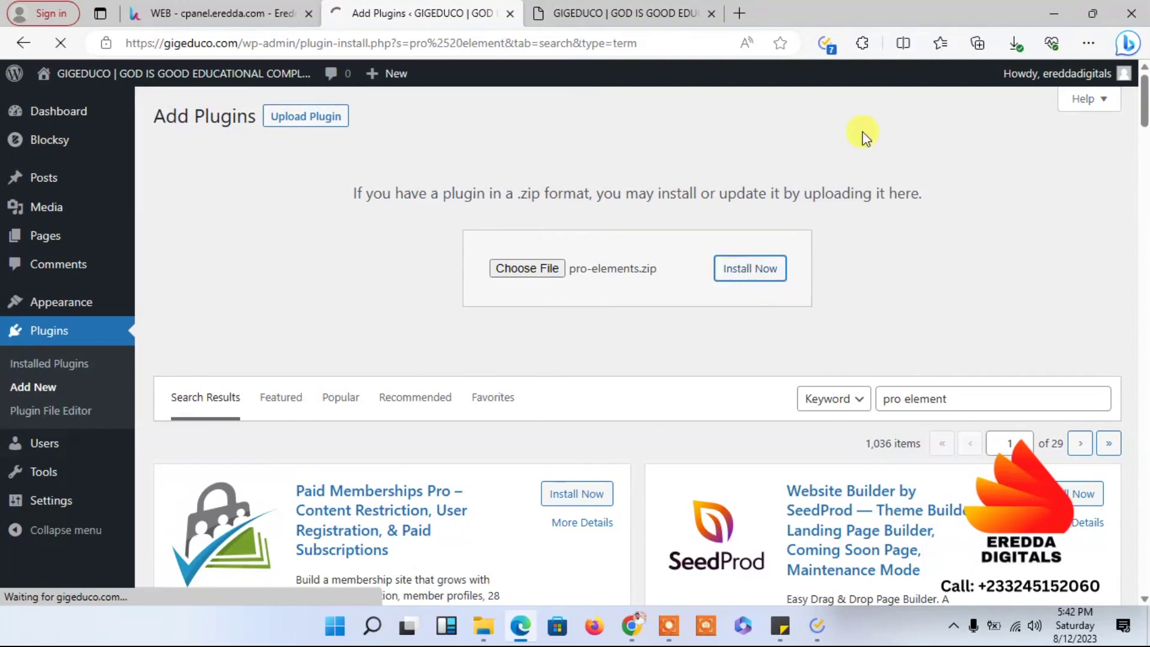
Mark PRO Elements as completed in the TickTick list, and reopen the Add Plugins page via the site's installed plugins
click(830, 47)
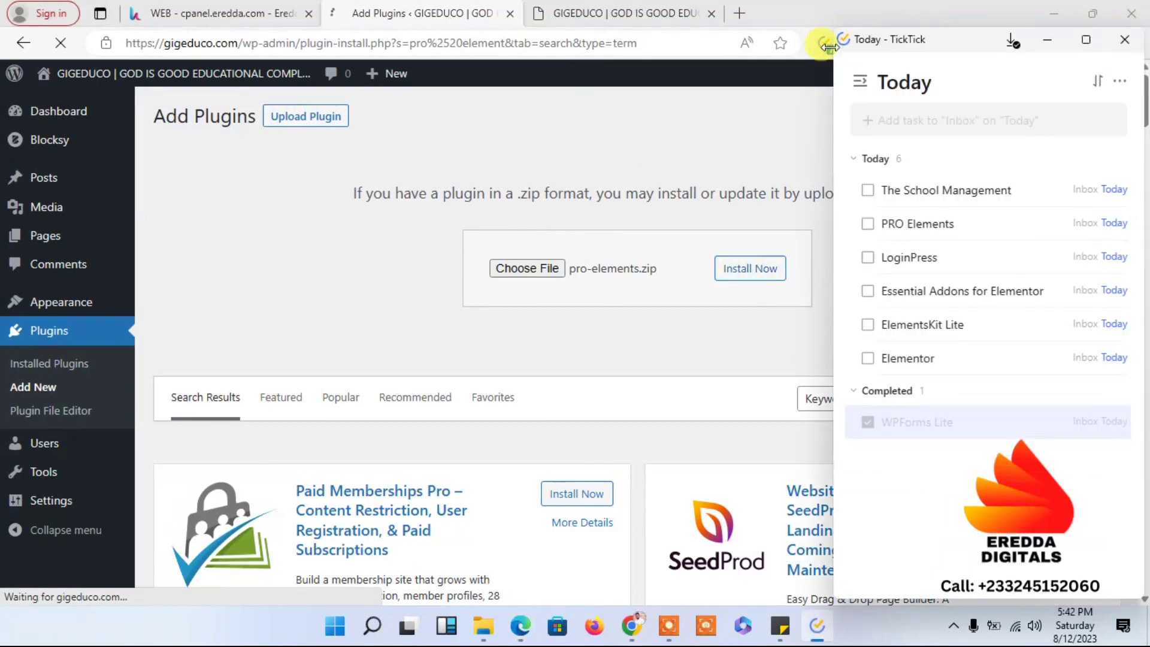
click(868, 225)
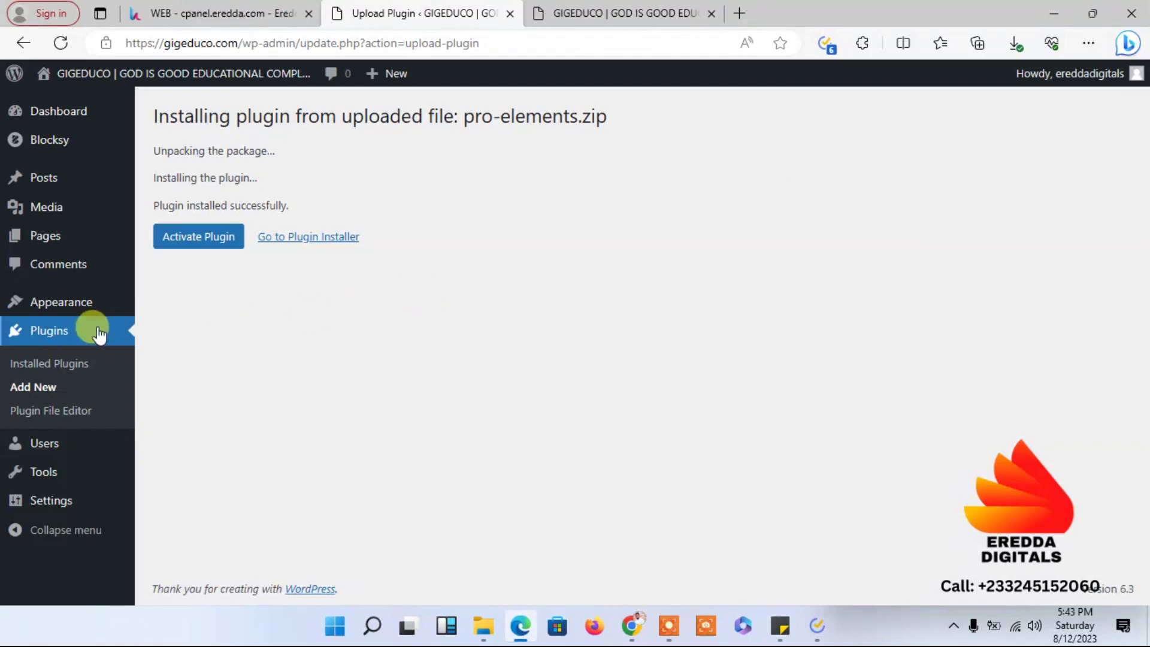
click(57, 334)
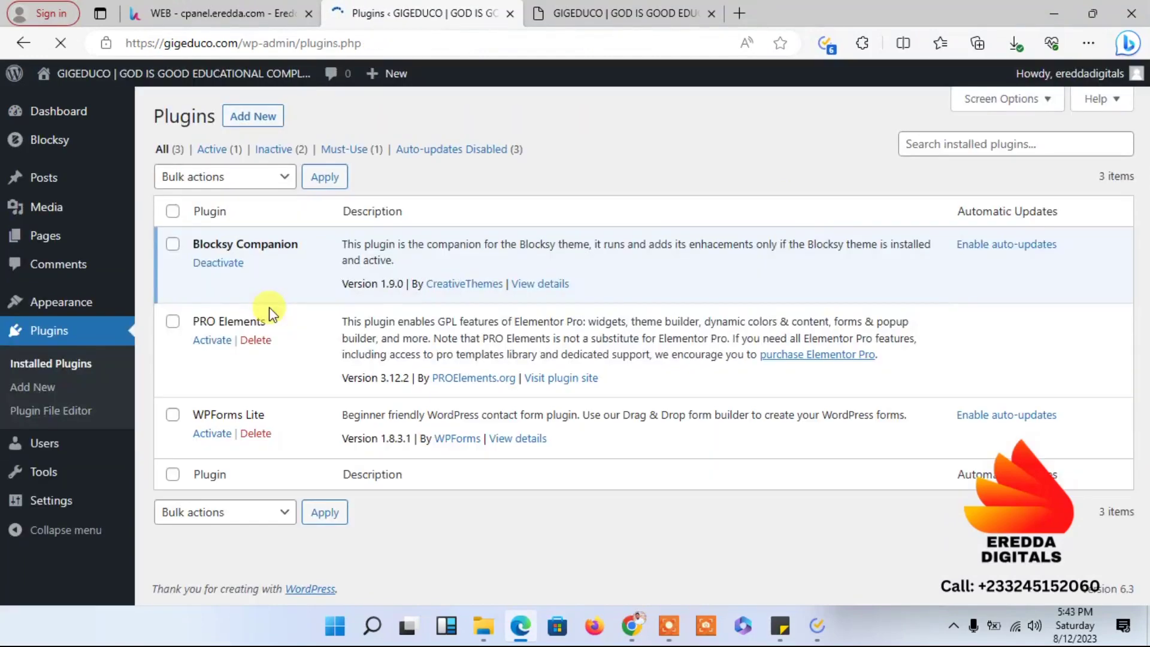
click(250, 118)
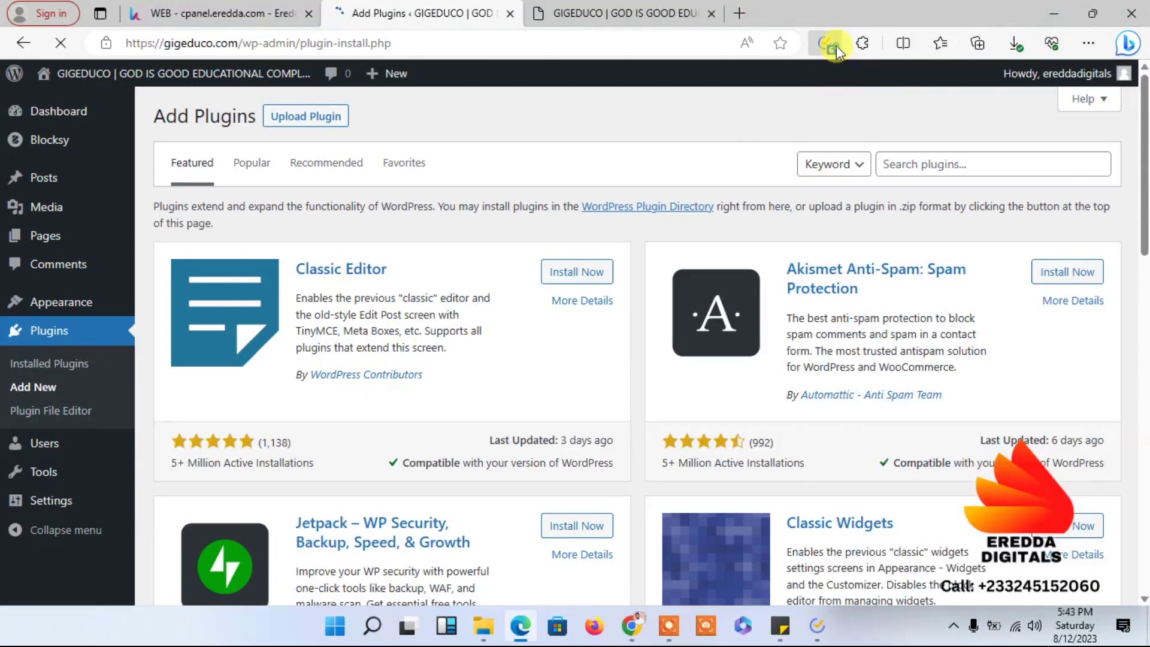
Mark LoginPress as completed in the TickTick list and return to the Add Plugins page
click(836, 46)
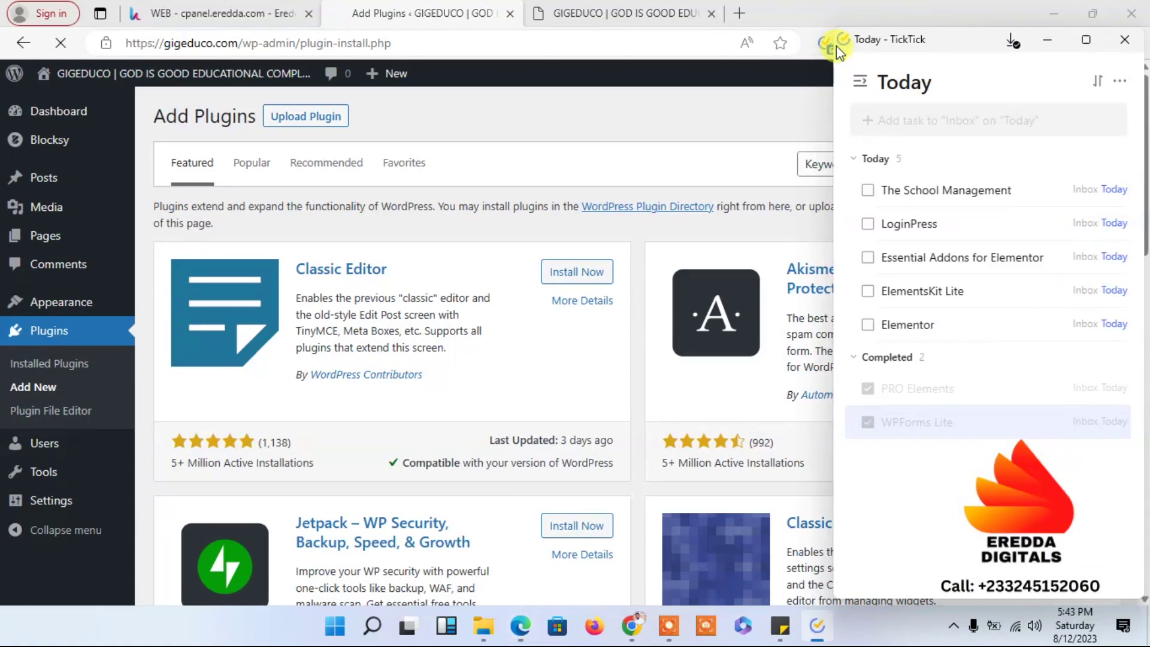
click(867, 224)
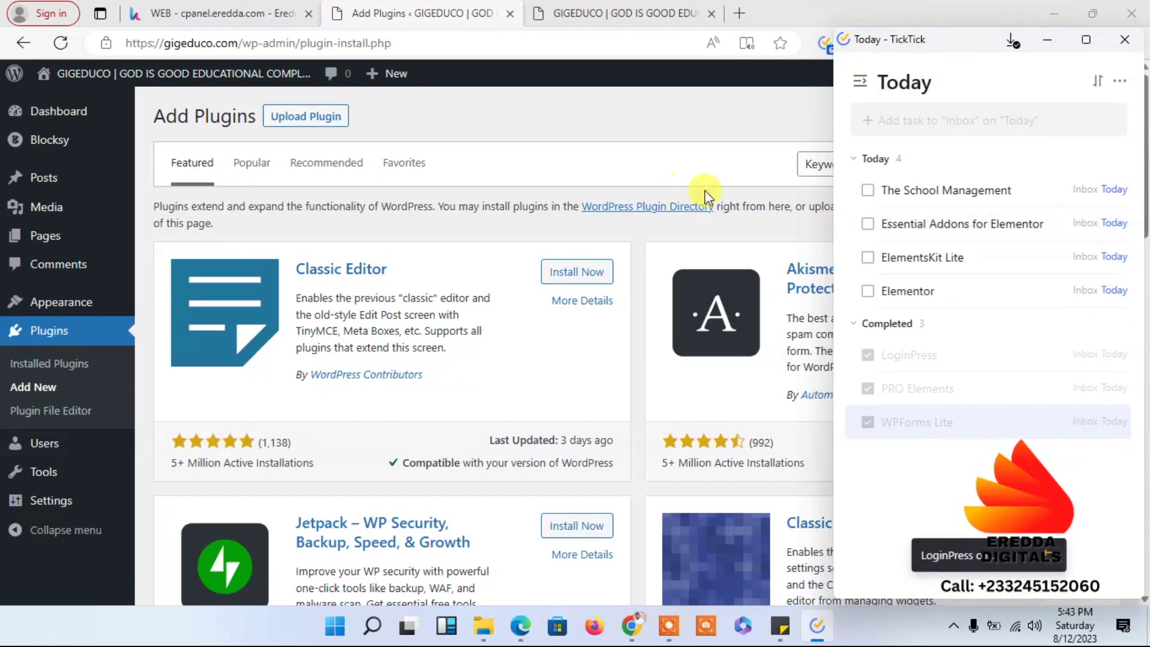
click(663, 105)
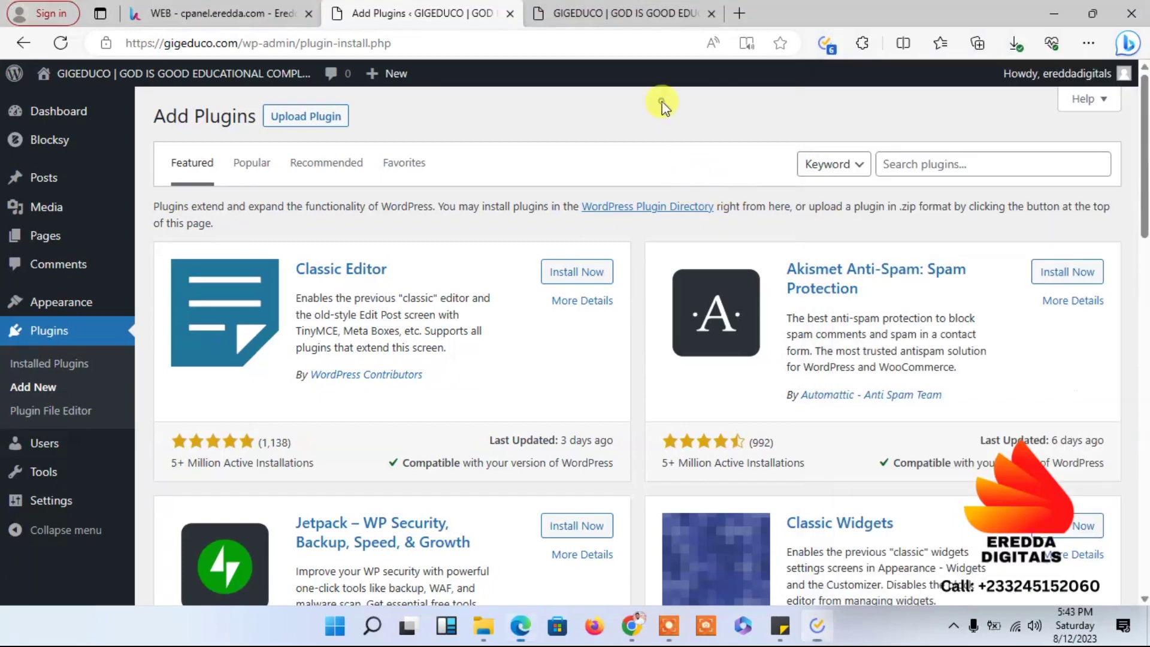
Search the plugin directory for "loginpress" and install LoginPress | wp-login Custom Login Page Customizer
click(960, 172)
text(login)
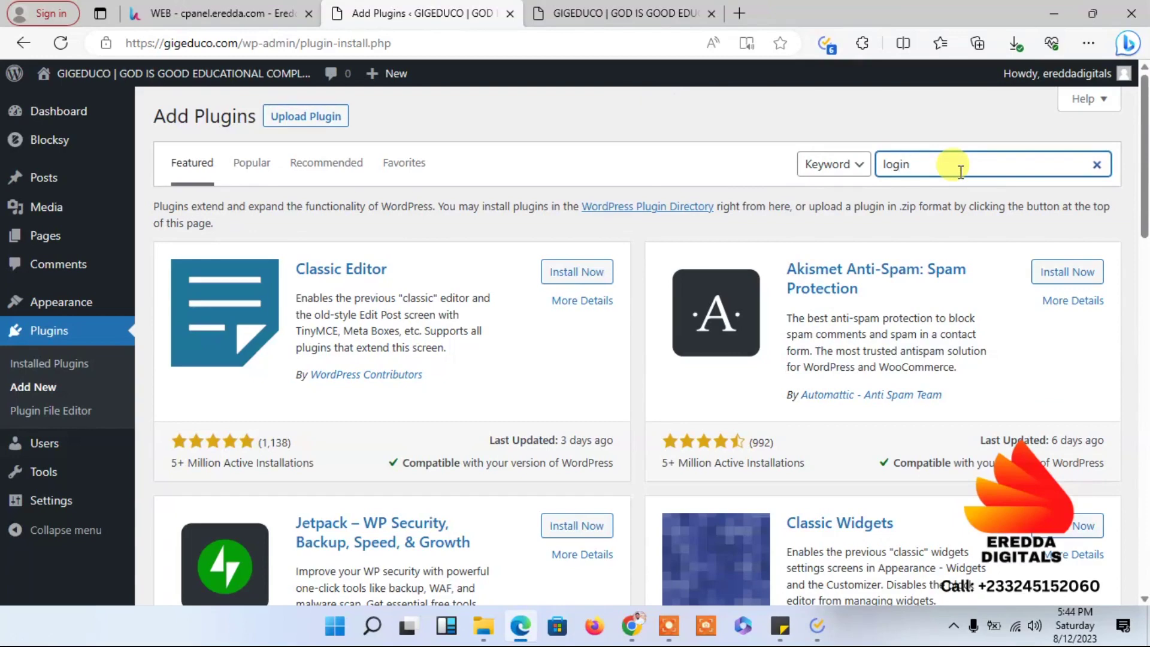
text(press)
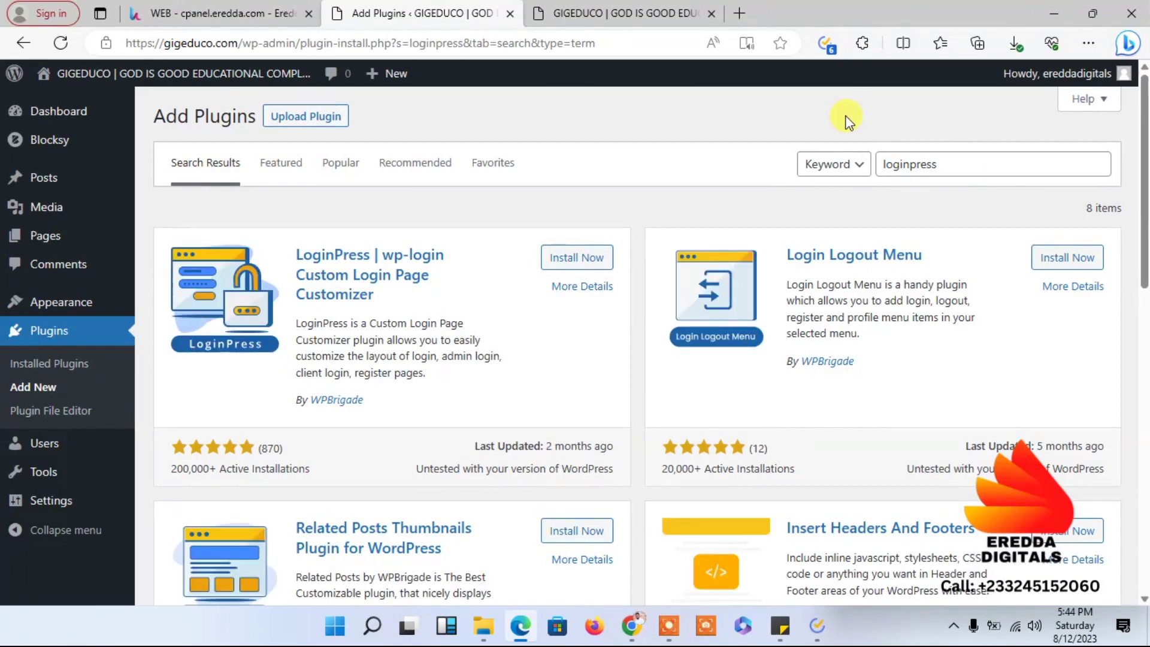
click(580, 262)
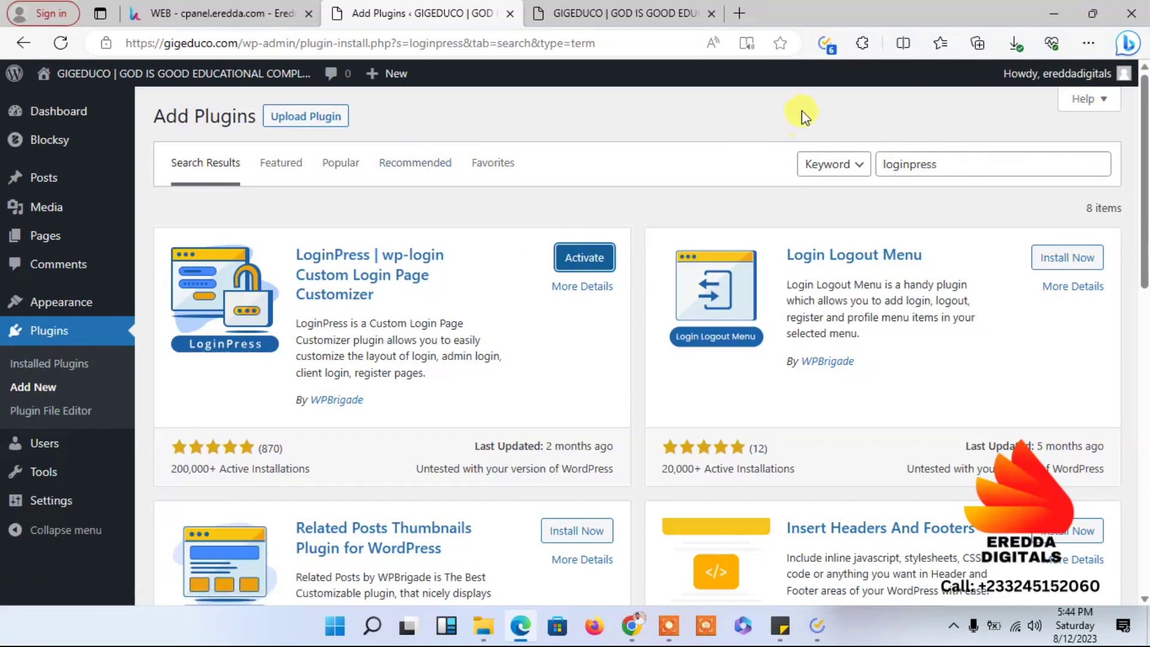
Check the remaining plugins in the TickTick list, clear the previous plugin search and search the directory for "Elementor"
click(826, 43)
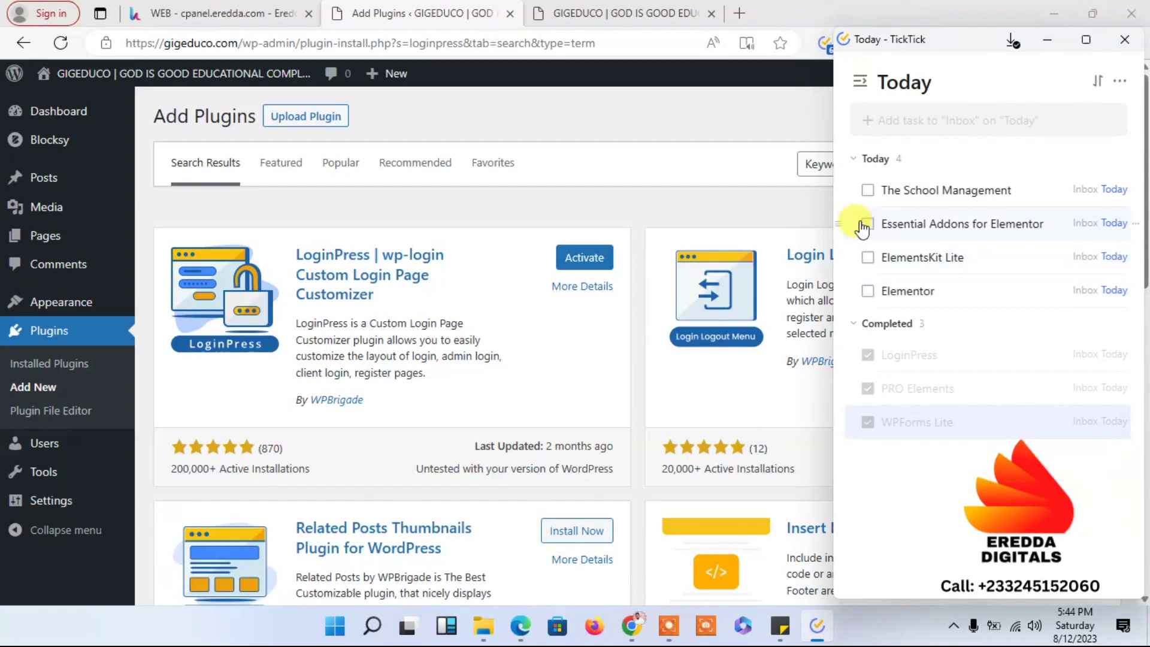
click(734, 180)
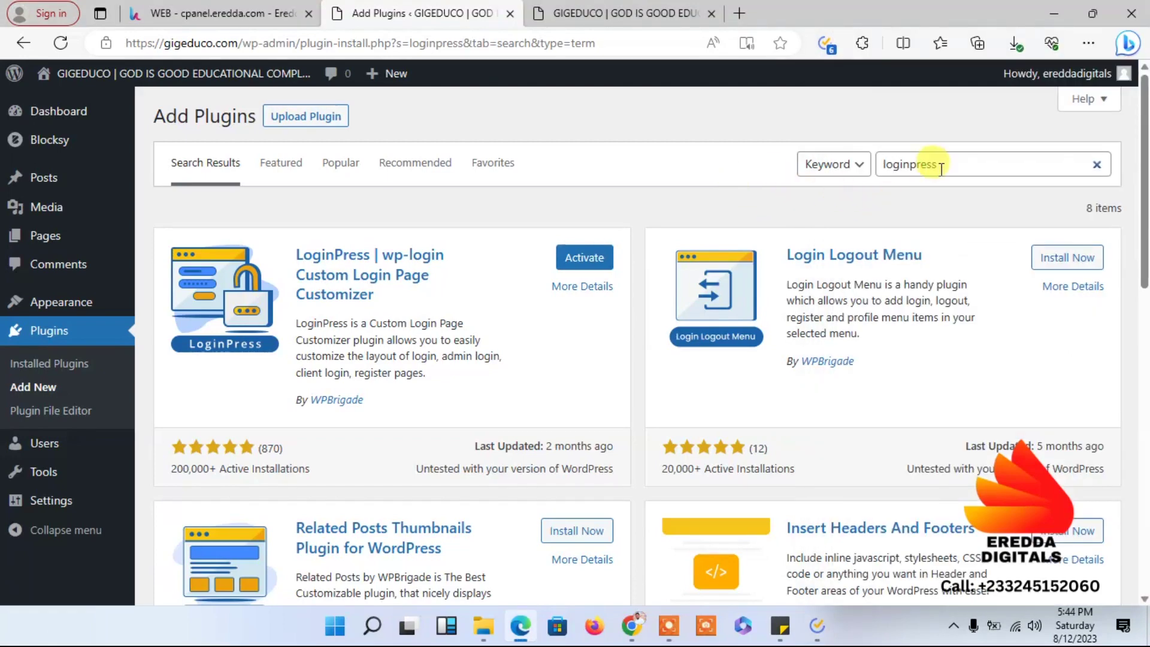
click(1099, 168)
click(1098, 166)
text(E)
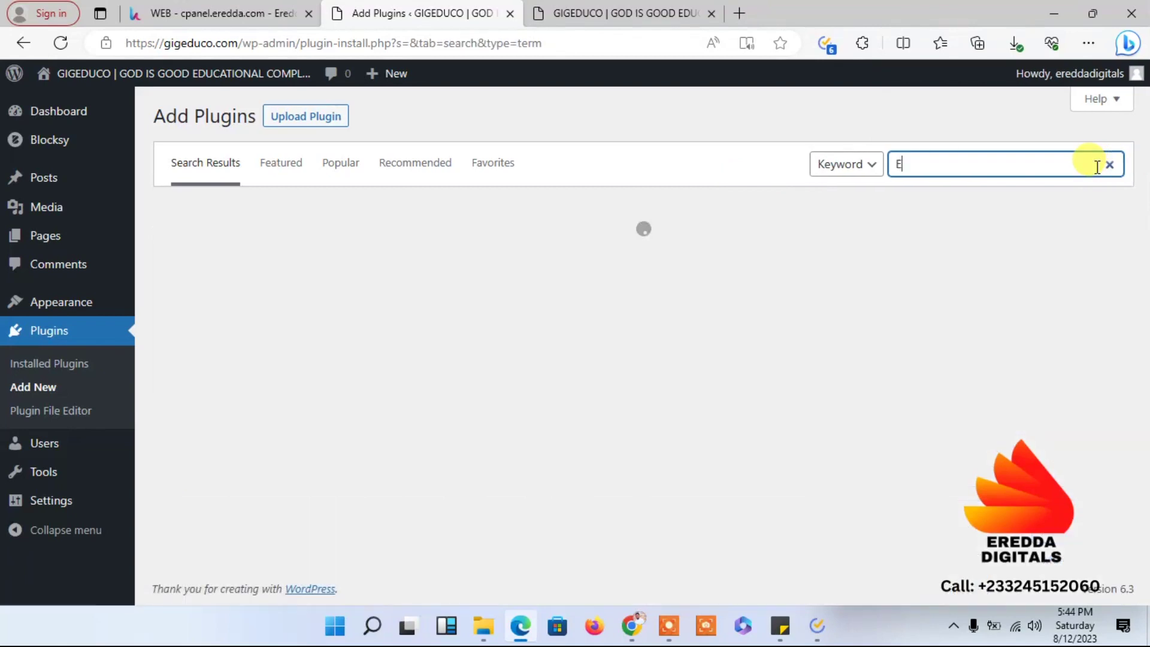
text(leme)
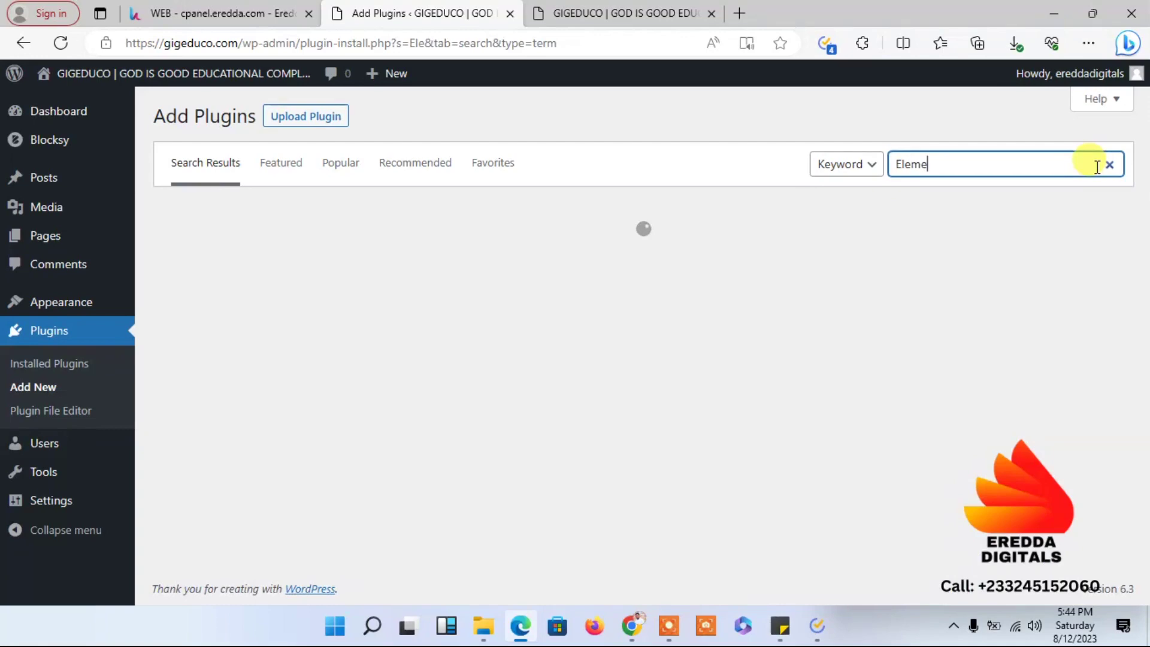
text(ntor)
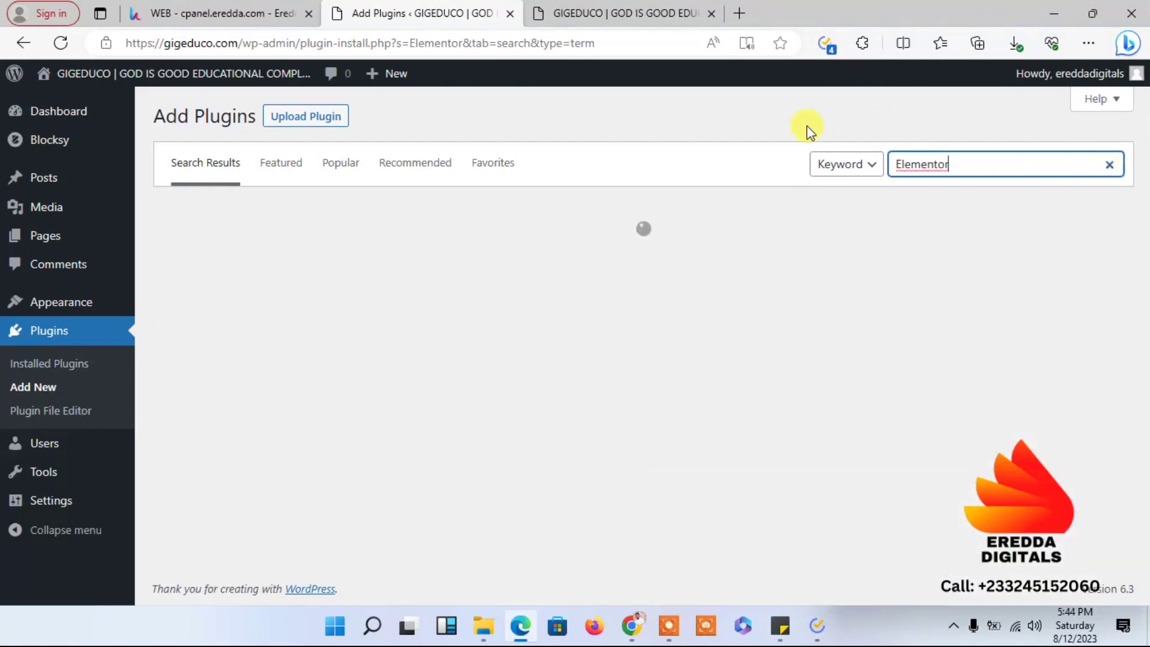
click(807, 126)
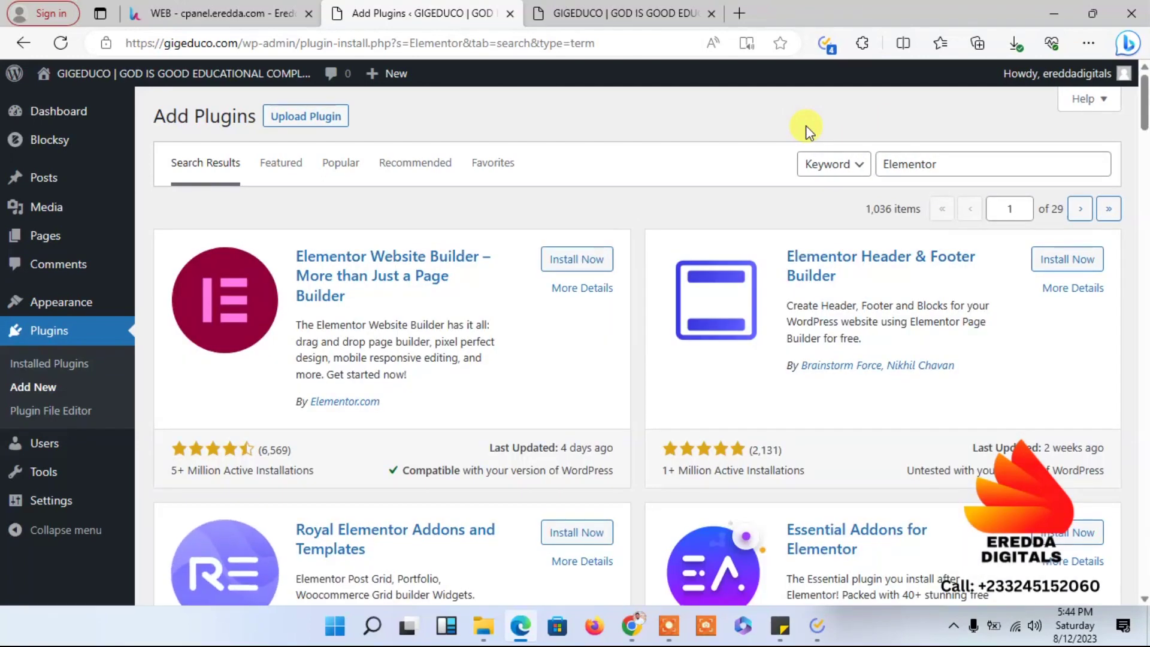
Install Elementor Website Builder, Essential Addons for Elementor and ElementsKit Elementor addons from the search results
click(593, 263)
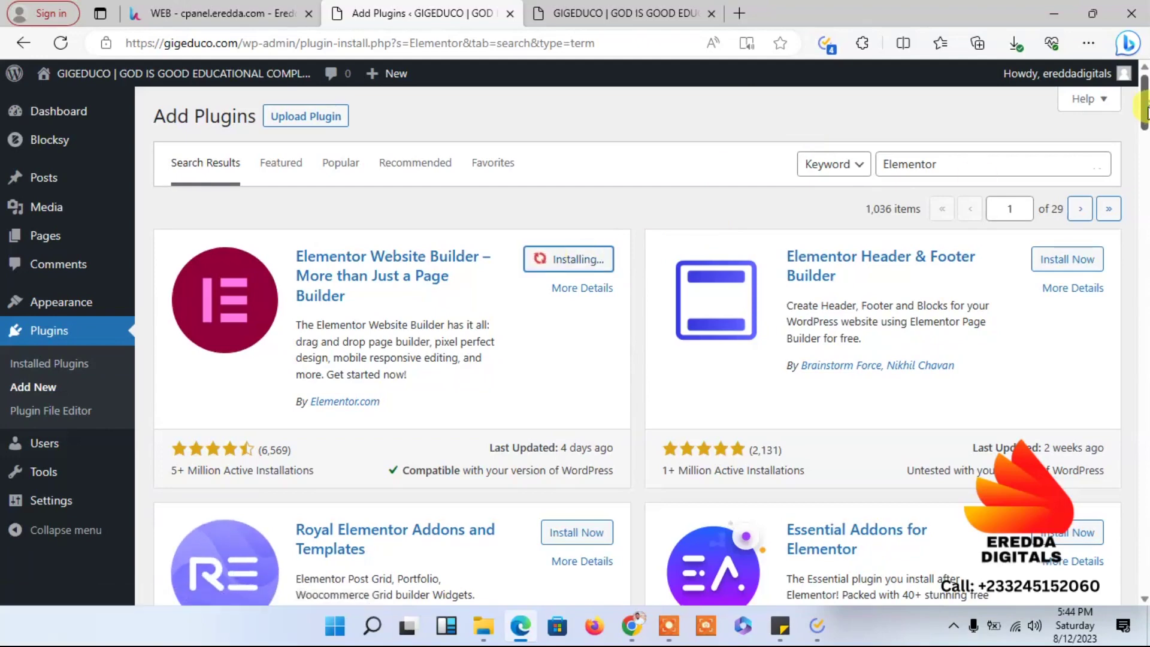
scroll(1145, 111, down, 3)
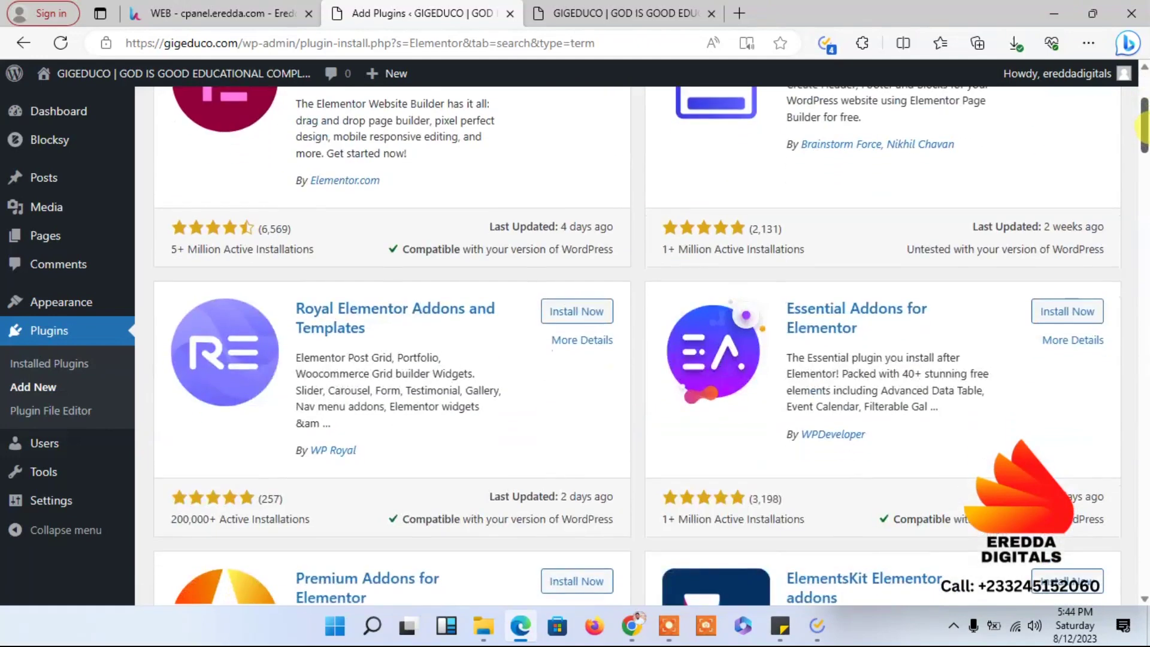
click(1045, 312)
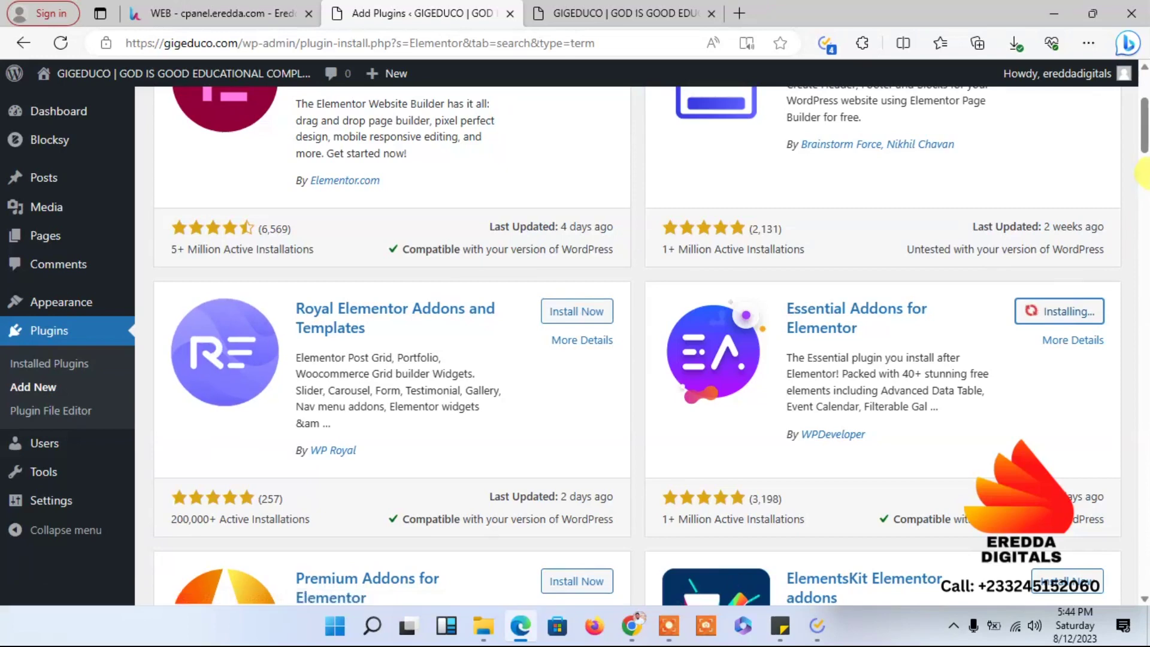
scroll(1144, 175, down, 3)
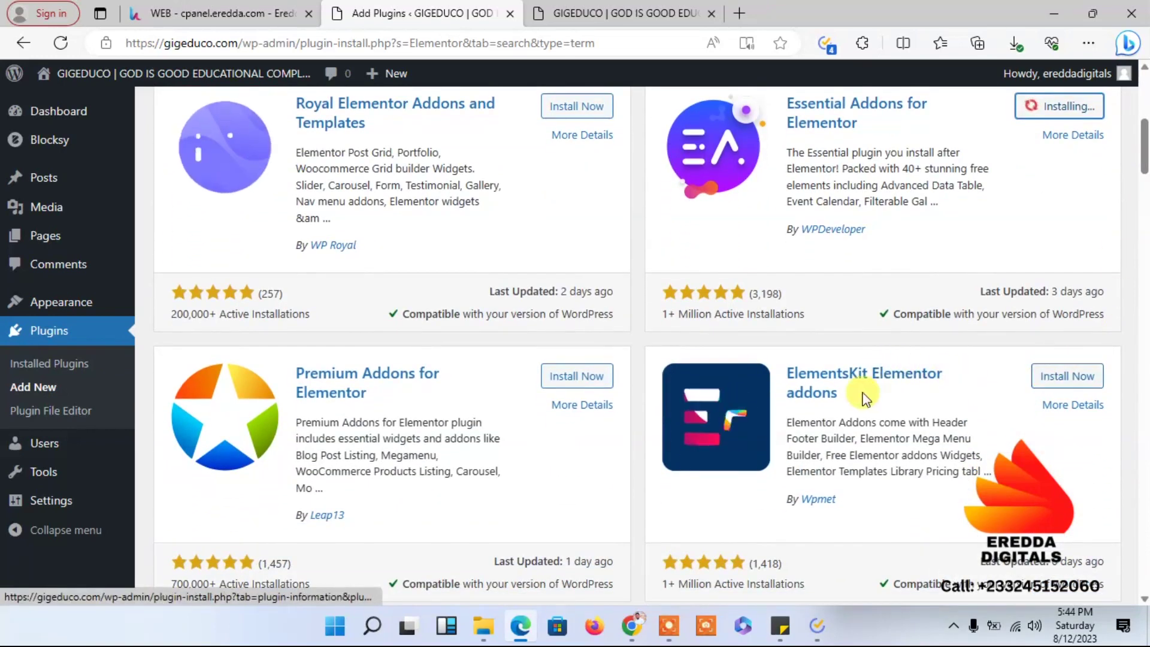
click(1069, 382)
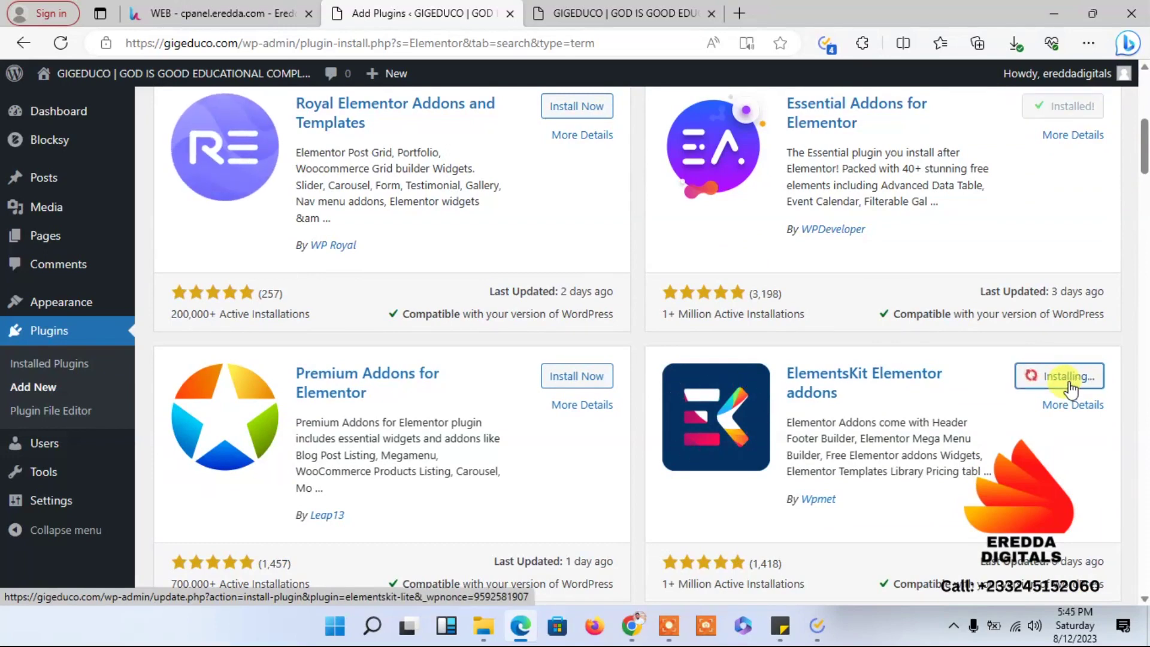
Mark Essential Addons for Elementor, ElementsKit Lite and Elementor as completed in the TickTick list and return to the plugin search page
click(826, 51)
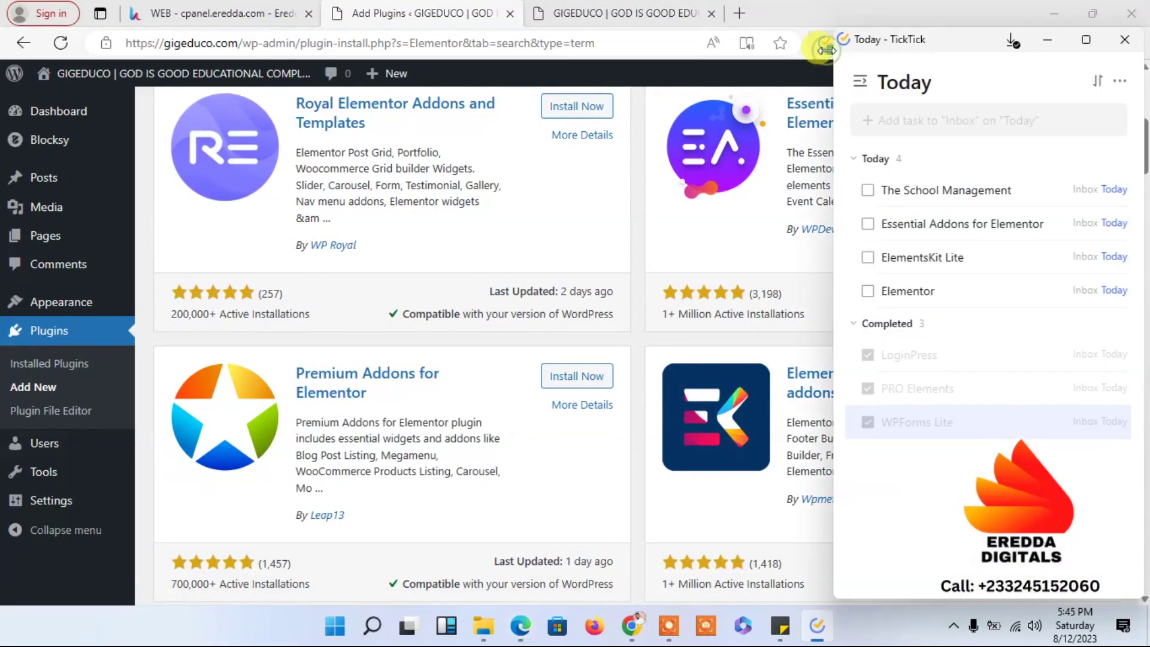
click(868, 224)
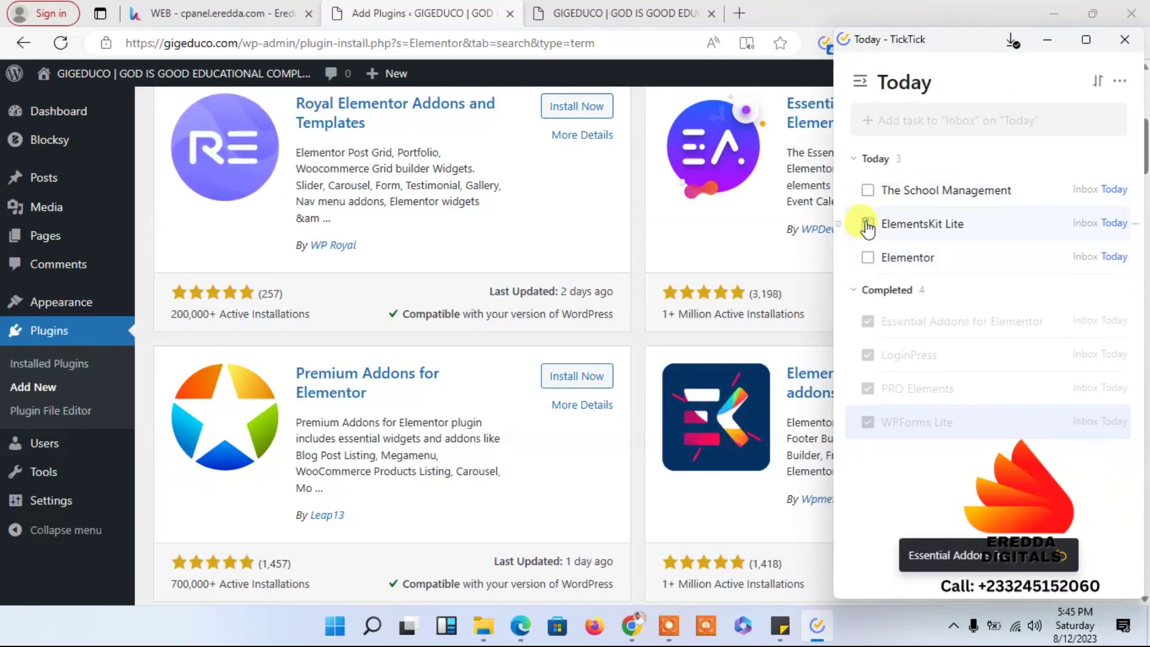
click(868, 224)
click(868, 224)
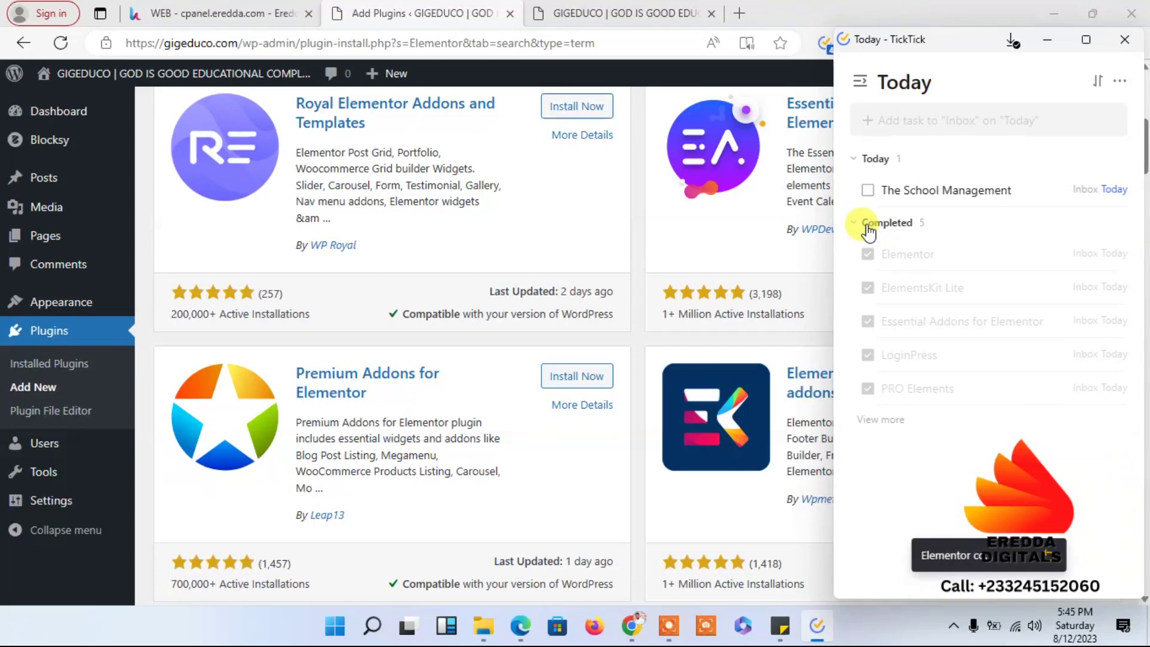
click(652, 293)
Select all plugins on the Installed Plugins page and apply the Activate bulk action to them
drag(1144, 165, 1144, 133)
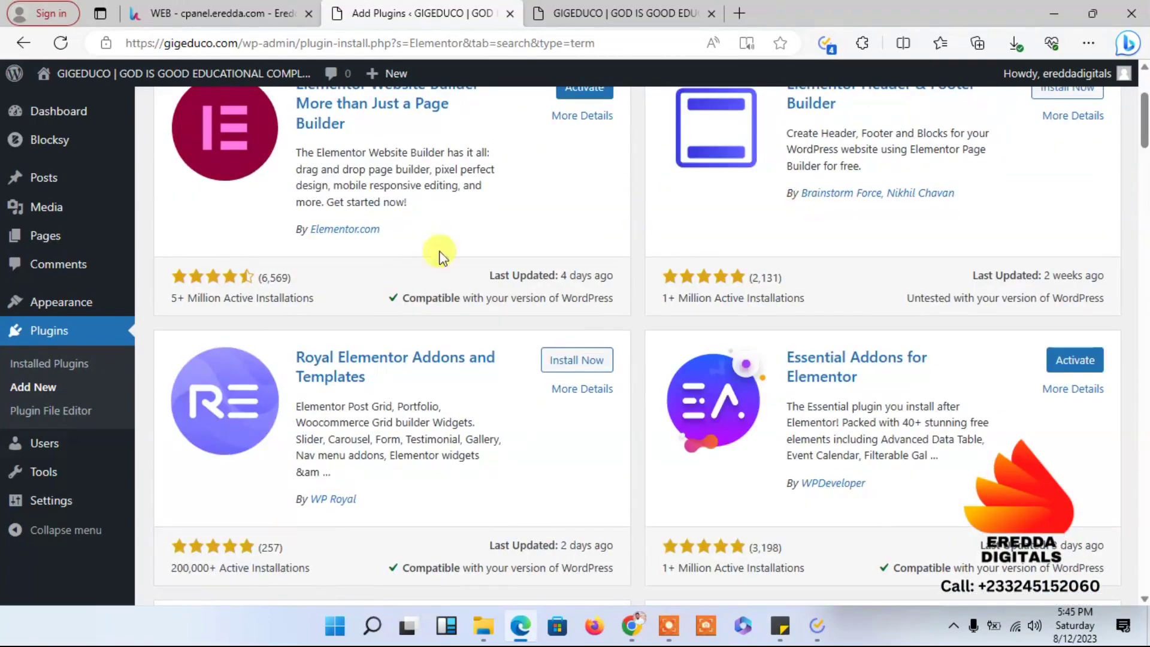
click(58, 364)
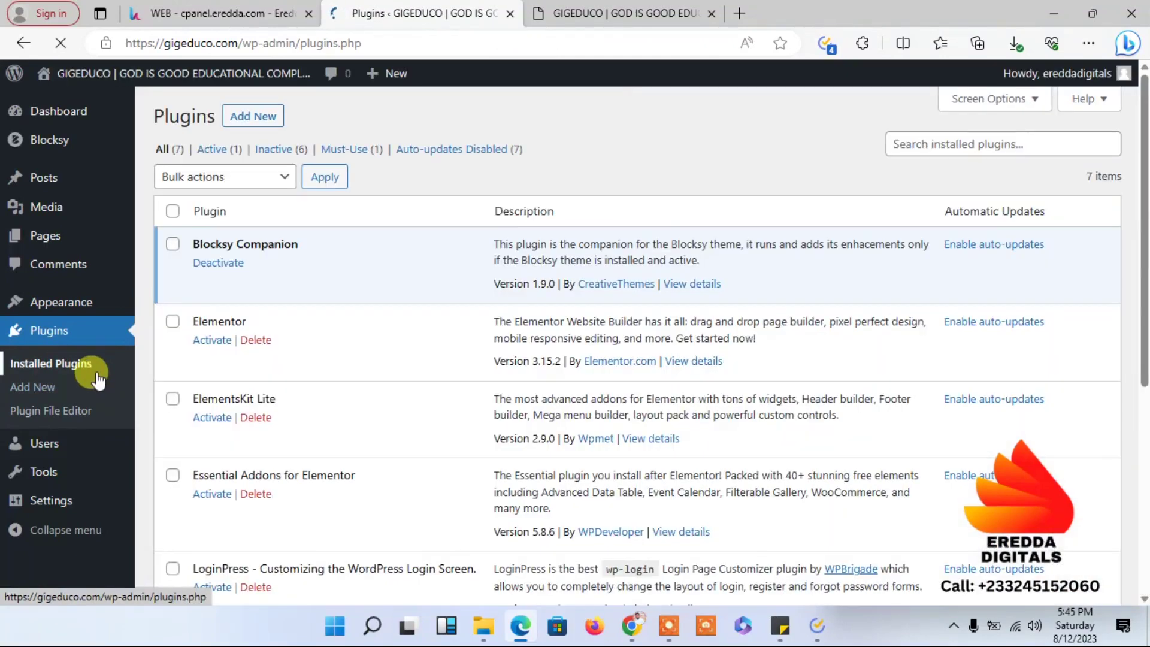
drag(1141, 242, 1129, 263)
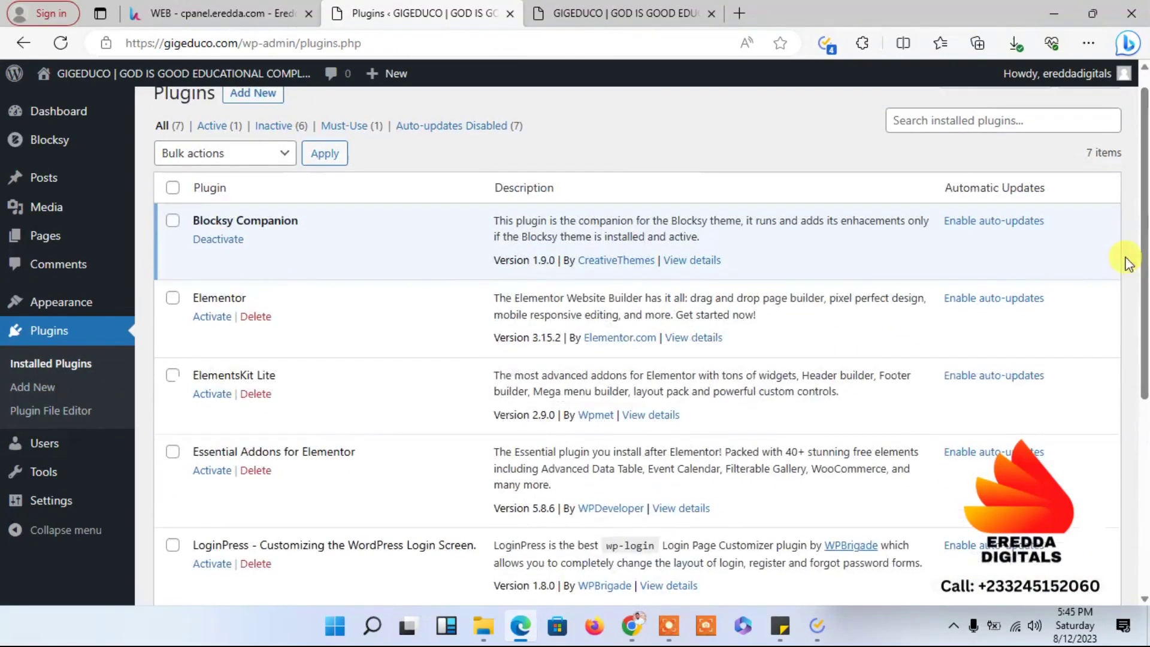
click(174, 189)
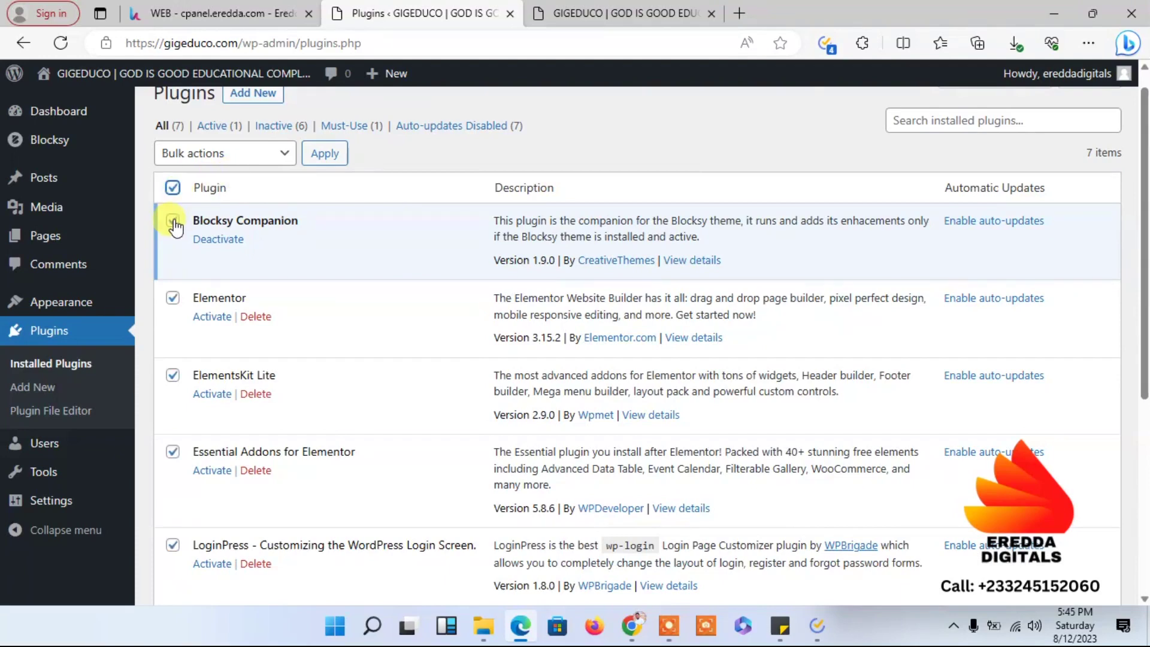
click(241, 156)
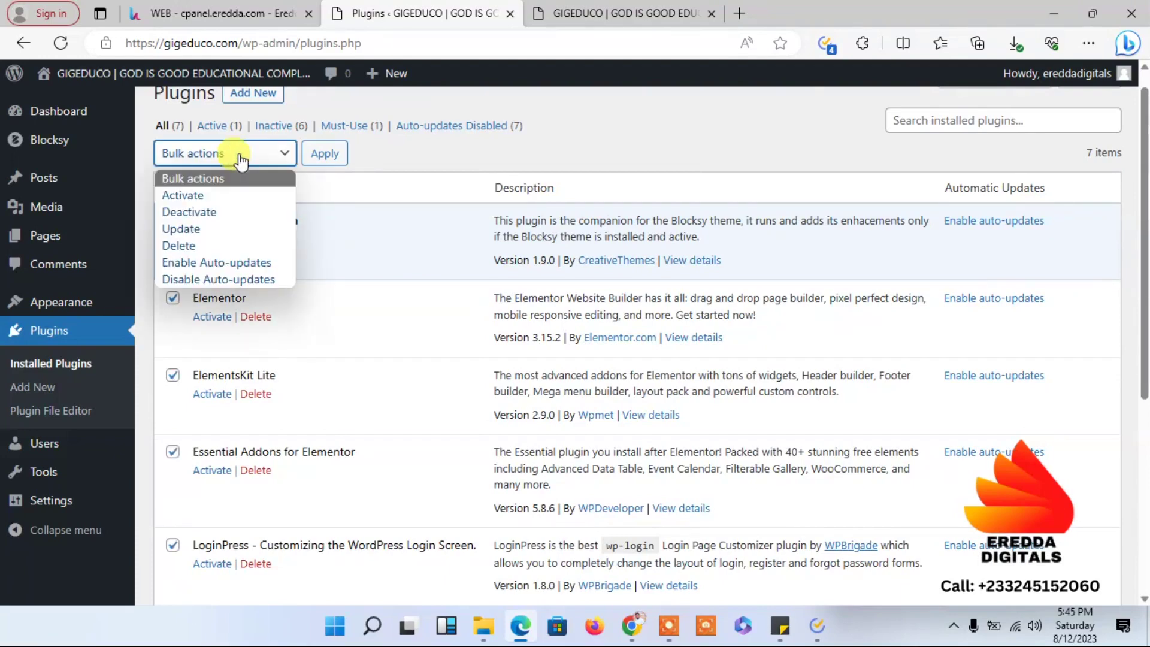
click(213, 196)
click(327, 154)
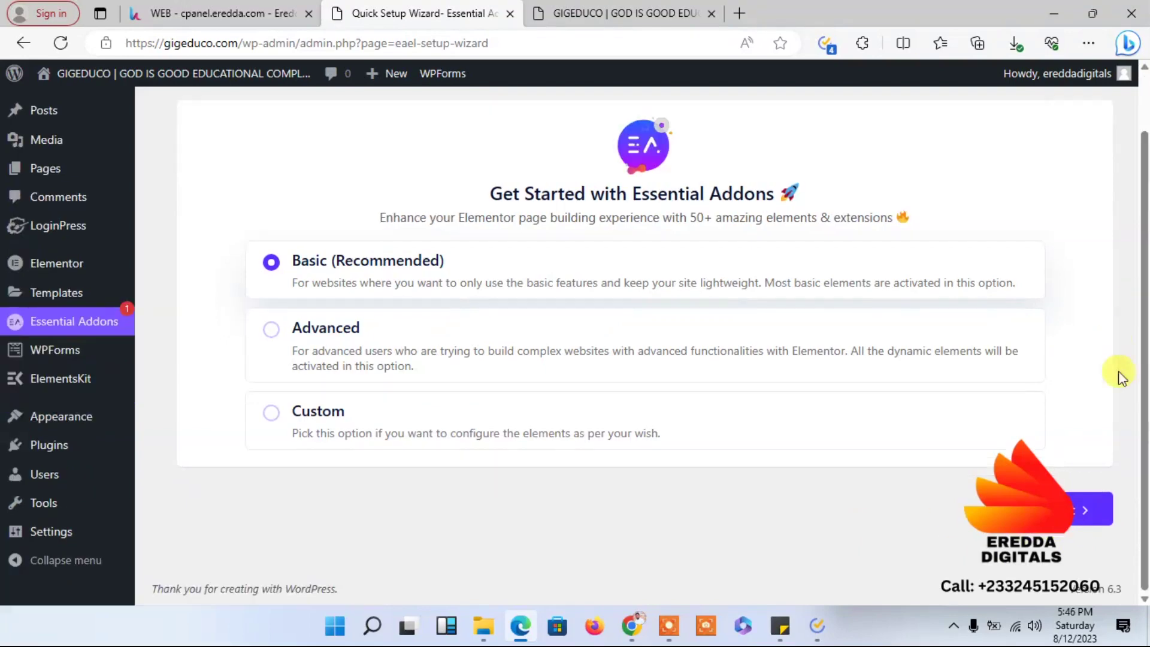
Go through the Essential Addons setup wizard with the Basic (Recommended) configuration and default elements, skipping the PRO upgrade and the extra plugins
click(1059, 506)
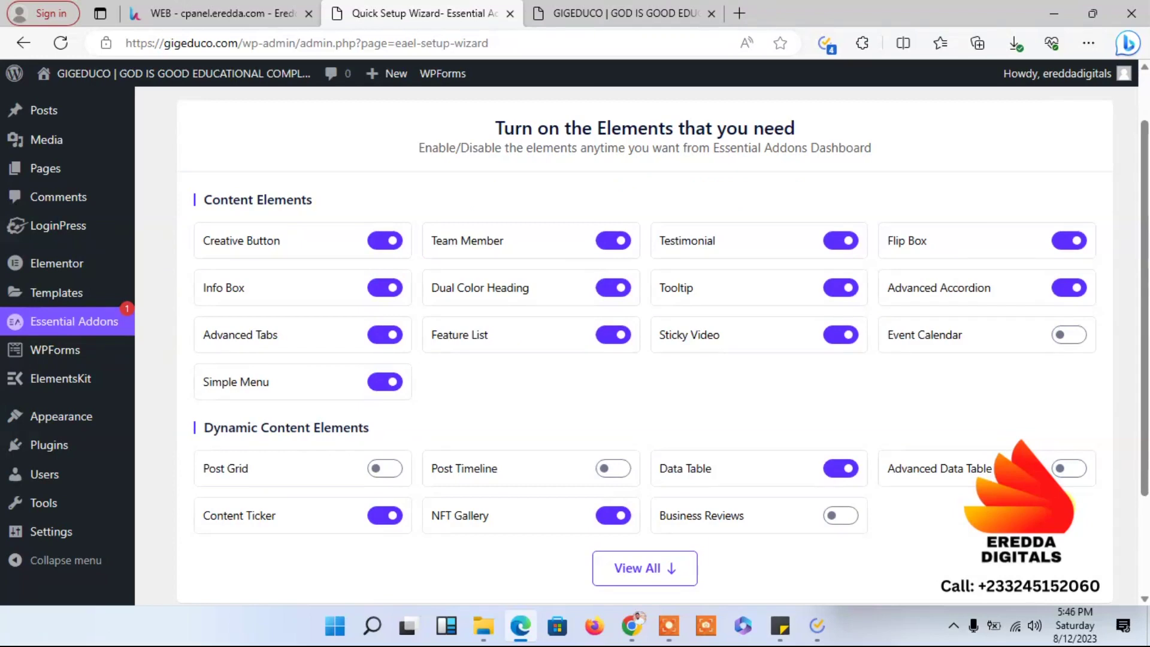
scroll(1008, 393, down, 2)
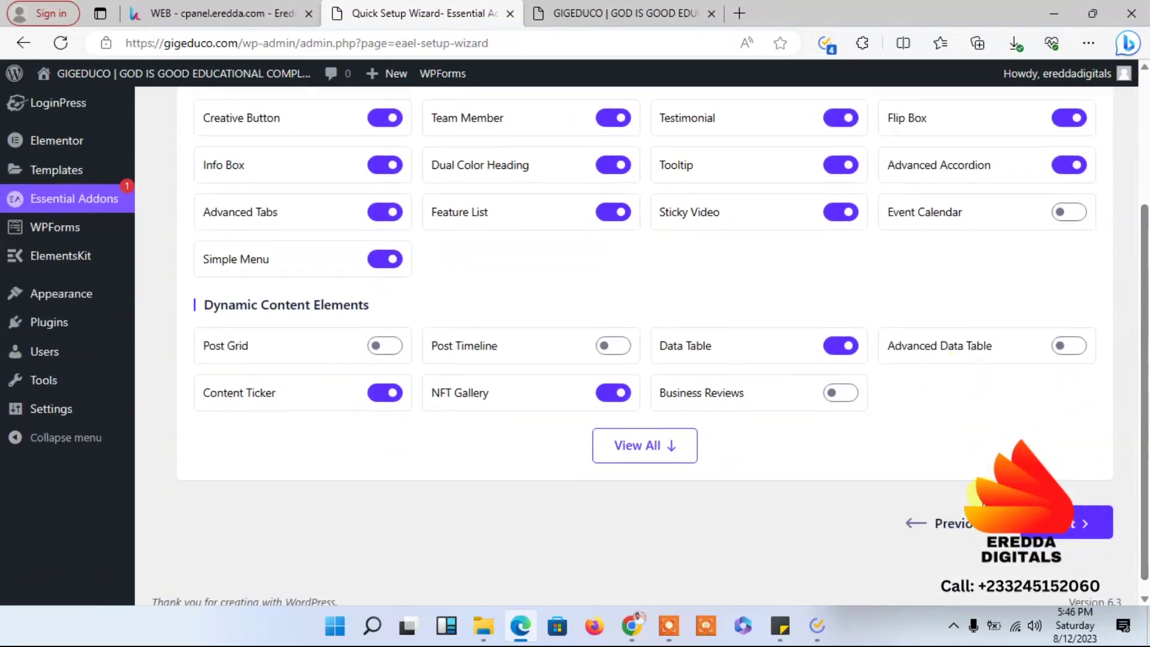
click(1069, 524)
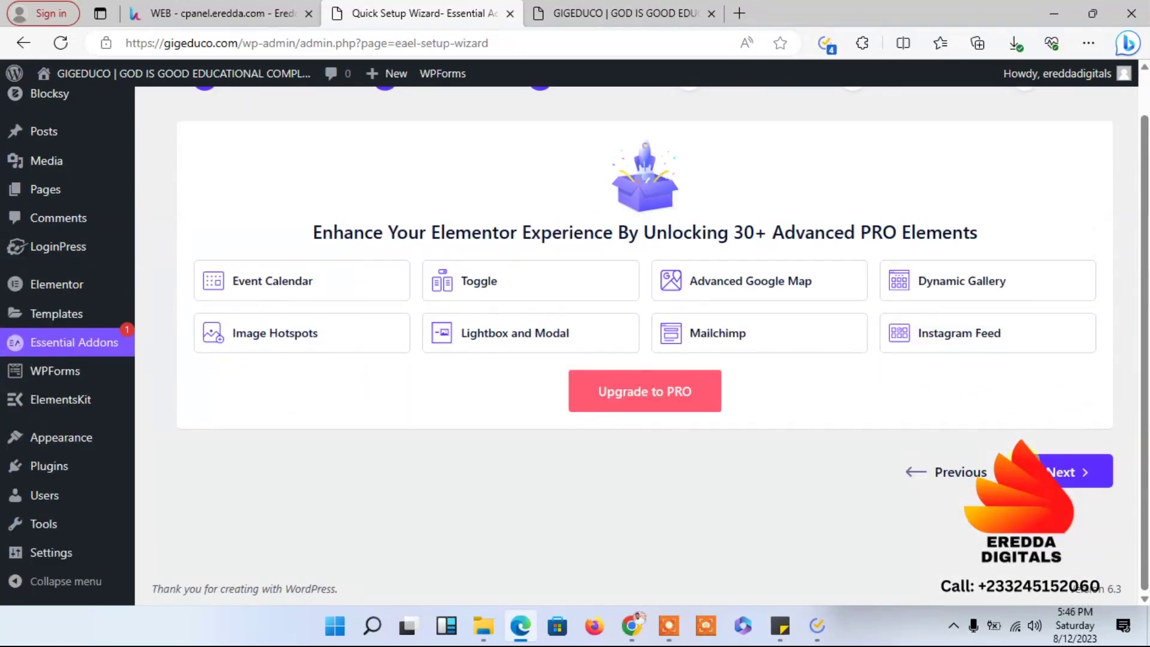
click(1051, 466)
click(1053, 456)
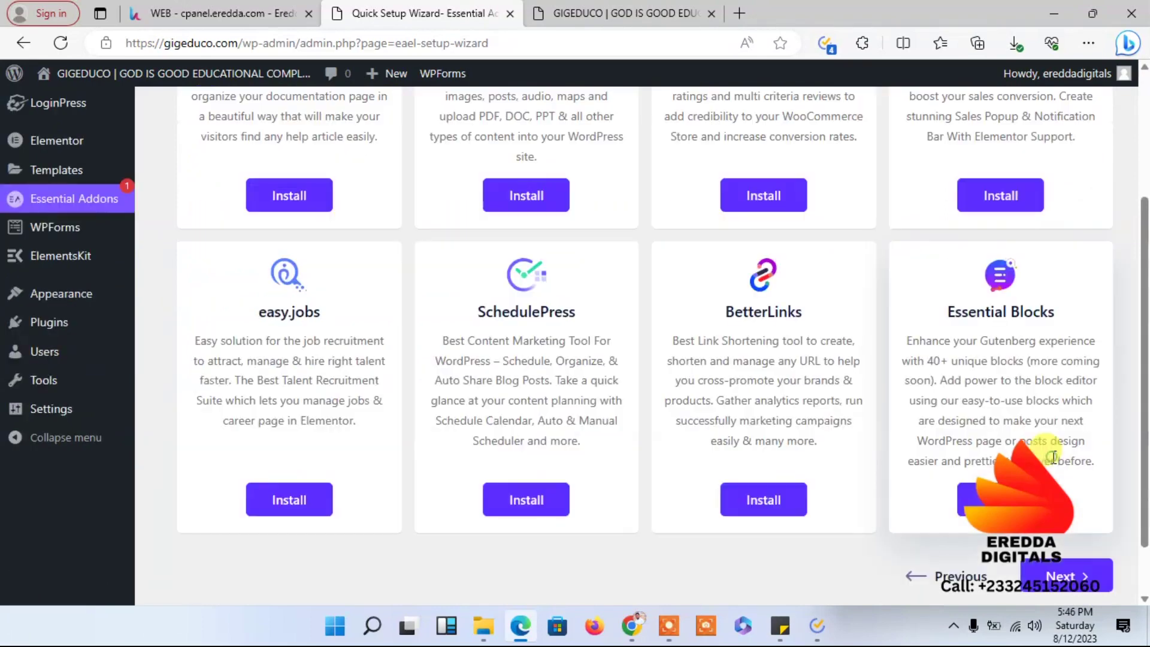
click(1075, 576)
Decline the Essential Addons contributor data collection to finish the setup wizard
click(599, 439)
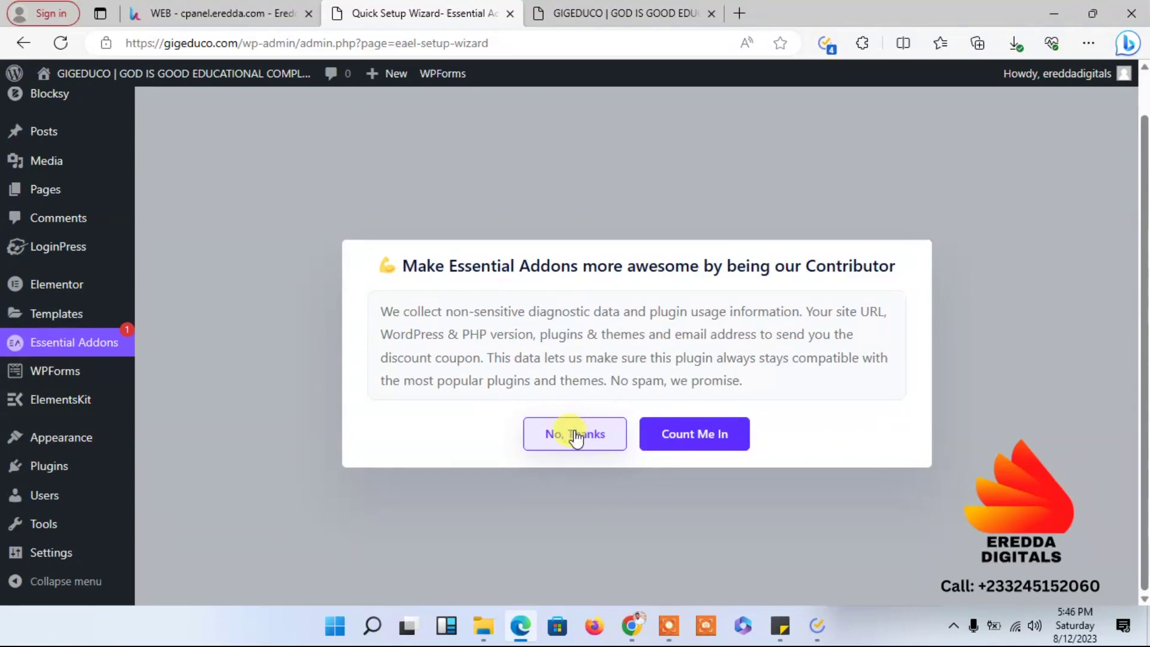
click(575, 437)
scroll(1117, 150, up, 2)
scroll(1129, 242, down, 2)
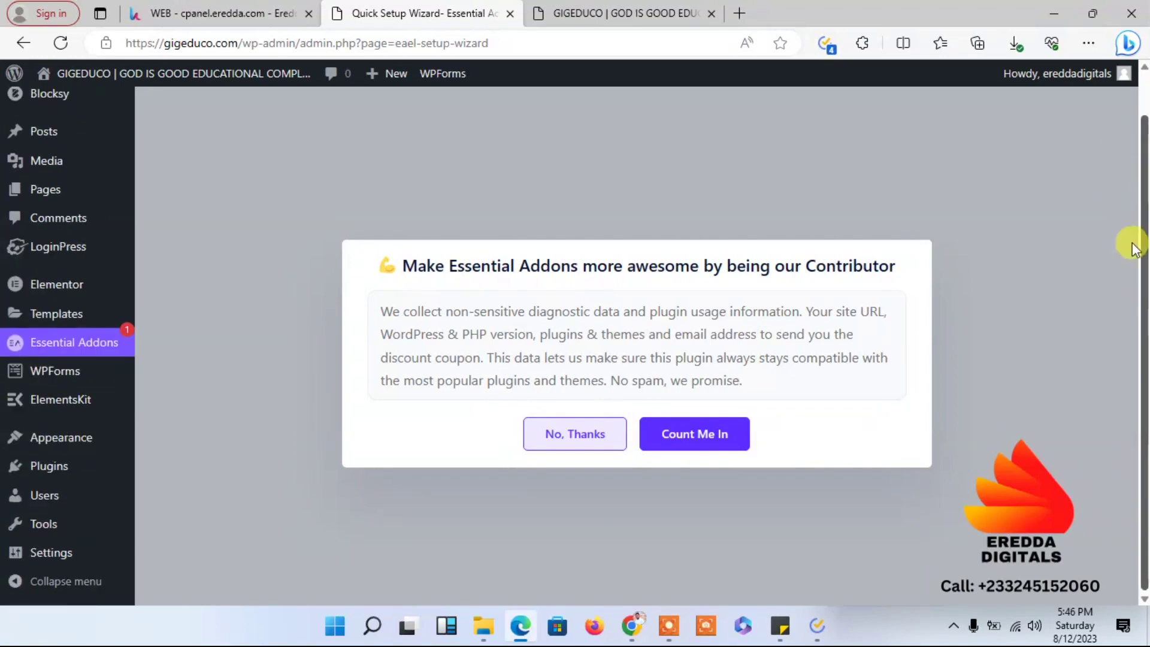
click(601, 436)
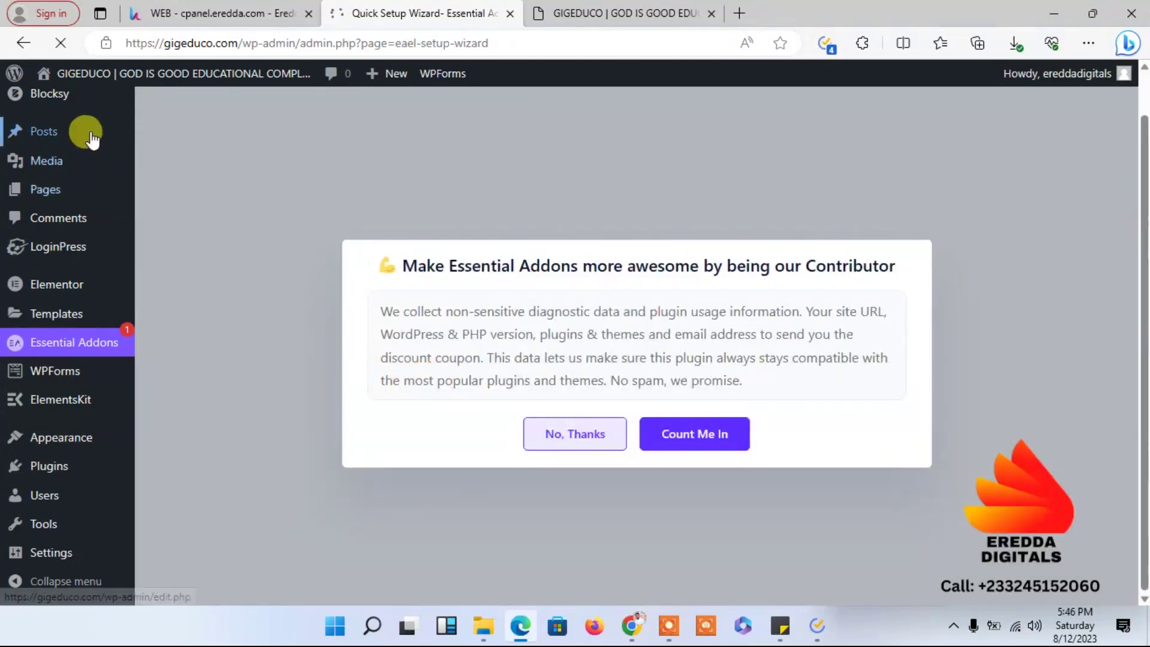
scroll(1136, 108, up, 1)
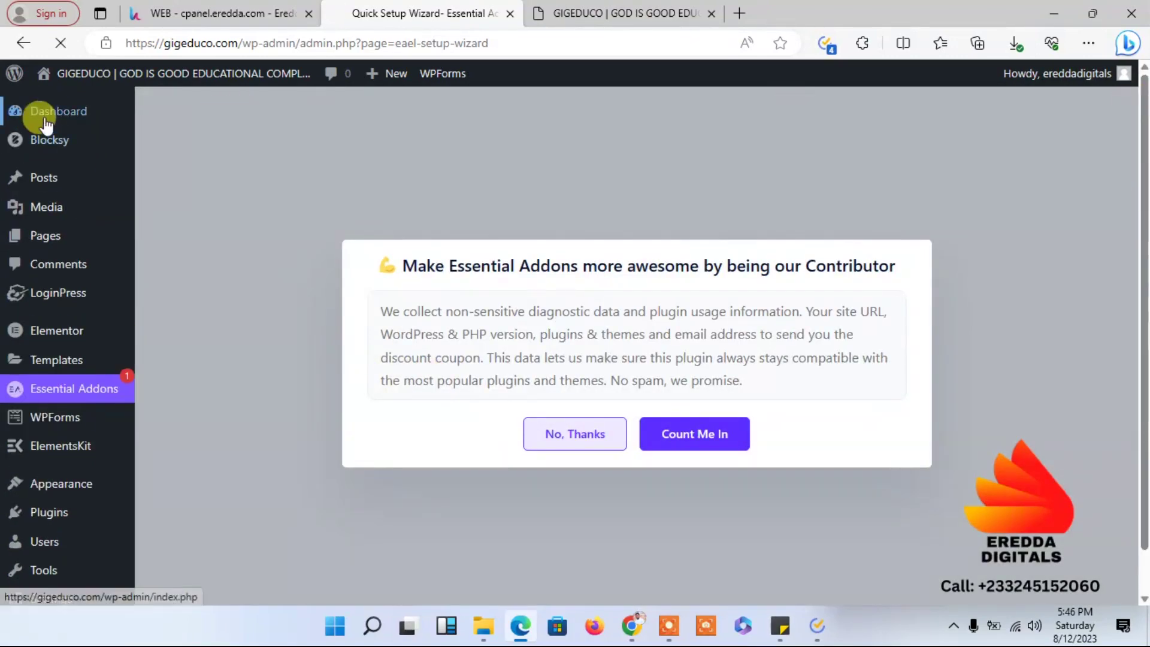
mouse_move(53, 115)
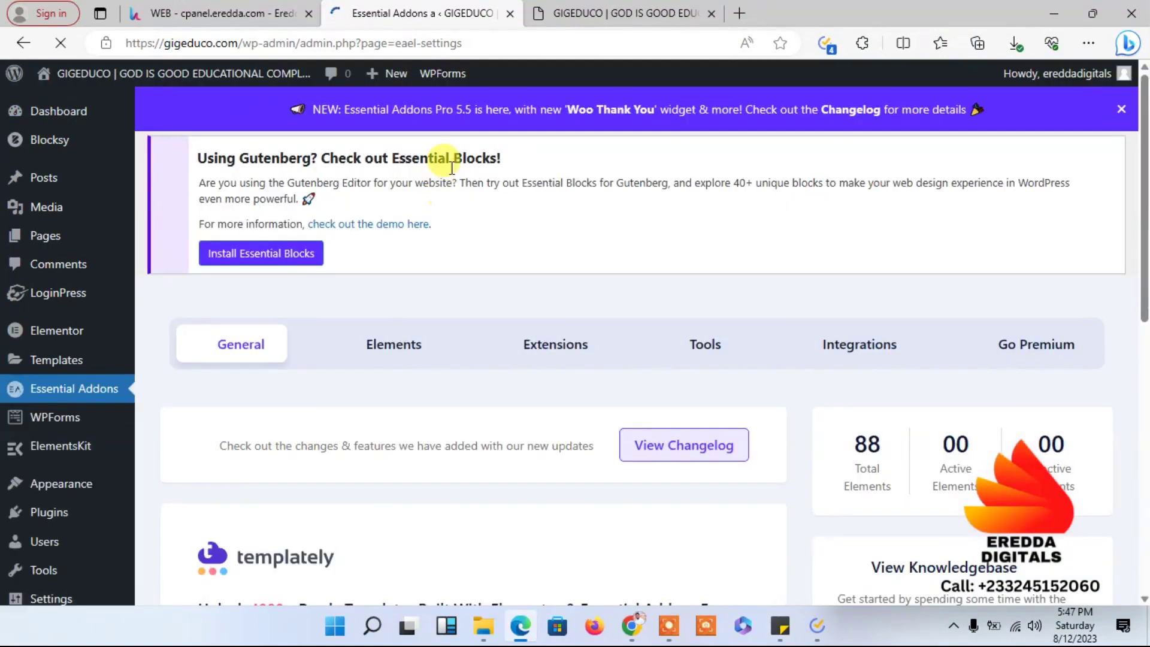
Review which elements are enabled in the Essential Addons Elements settings, from the Content Elements through to the WooCommerce Elements
drag(1143, 210, 1142, 311)
mouse_move(1040, 84)
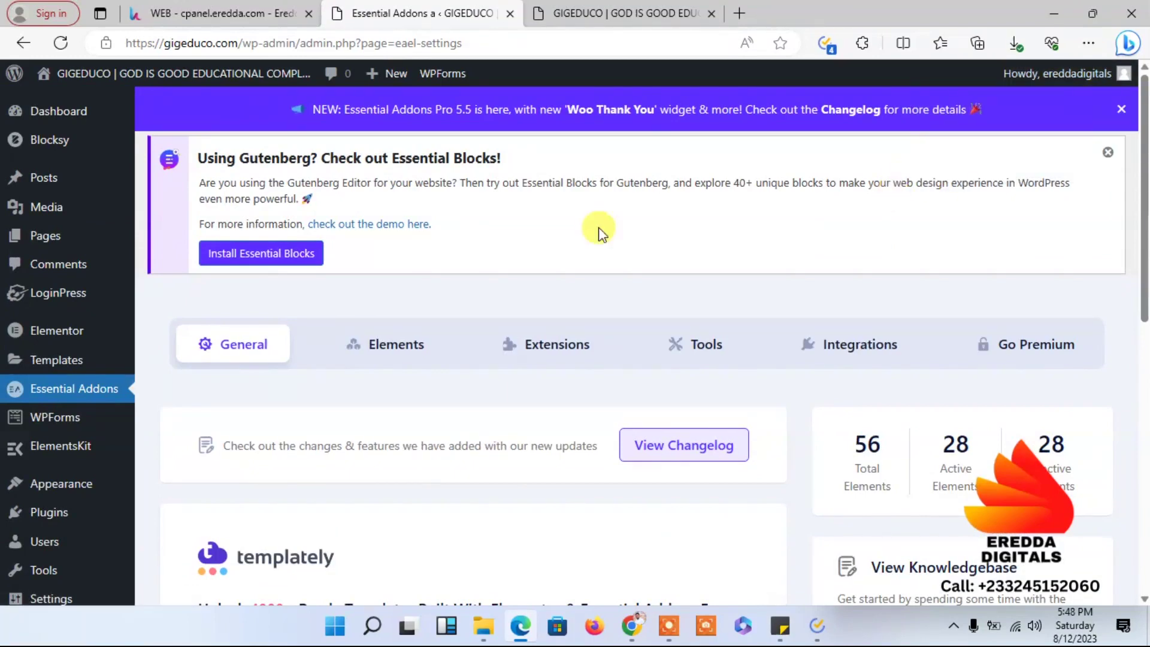
click(404, 349)
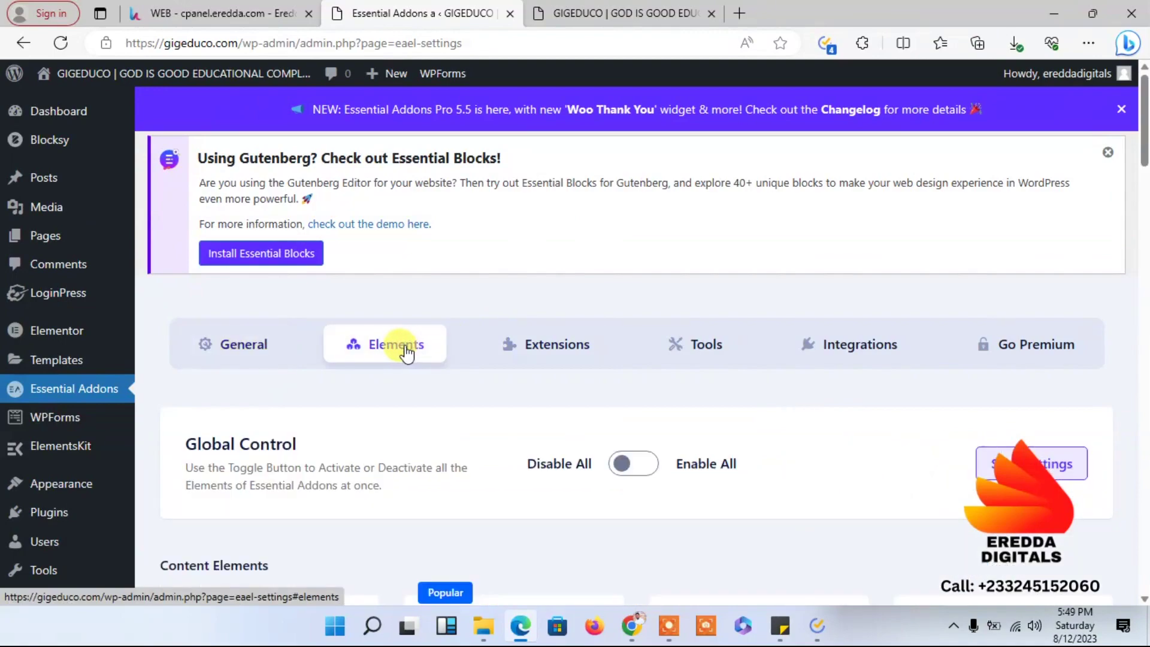
click(1143, 258)
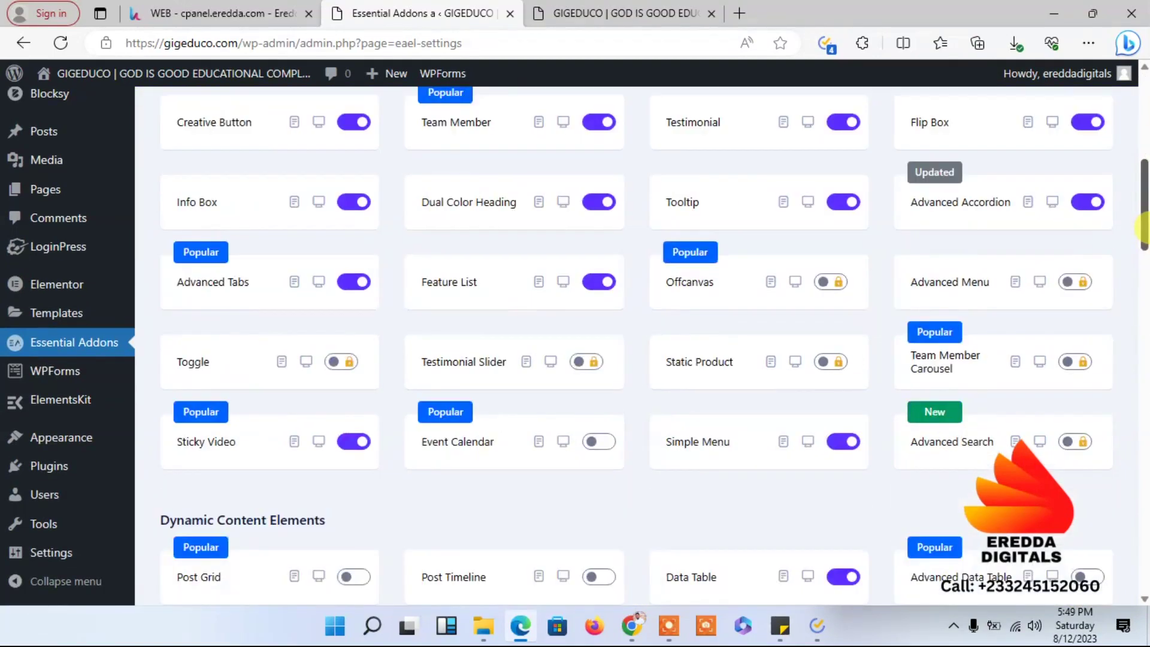
drag(1143, 228, 1144, 447)
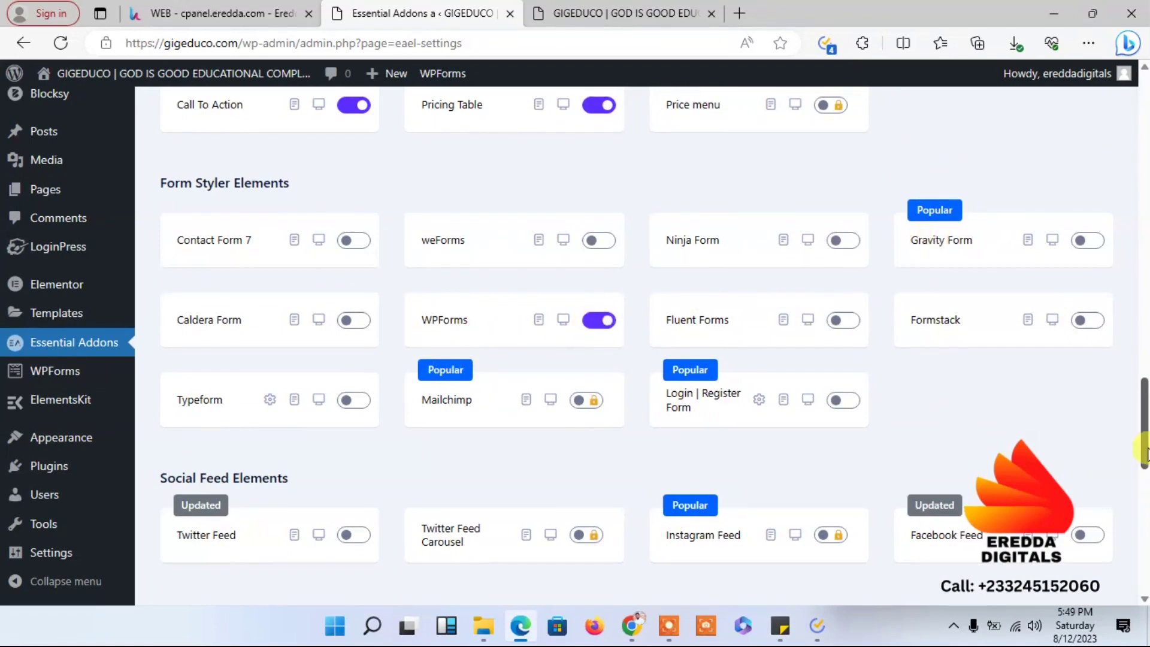
scroll(1144, 443, down, 10)
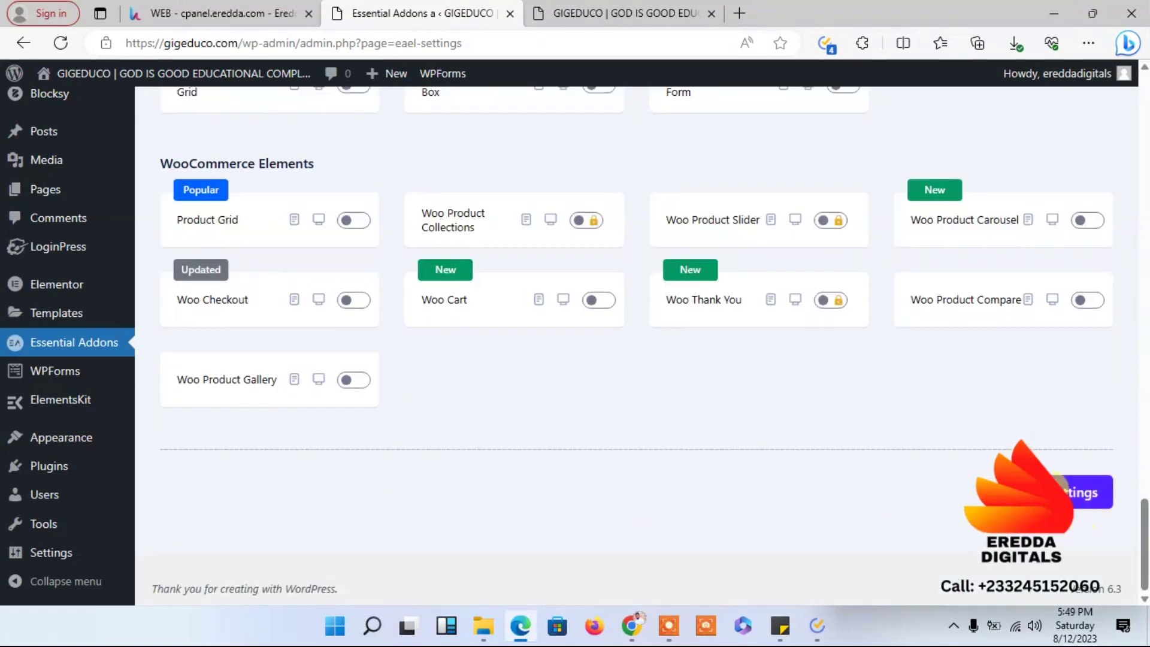